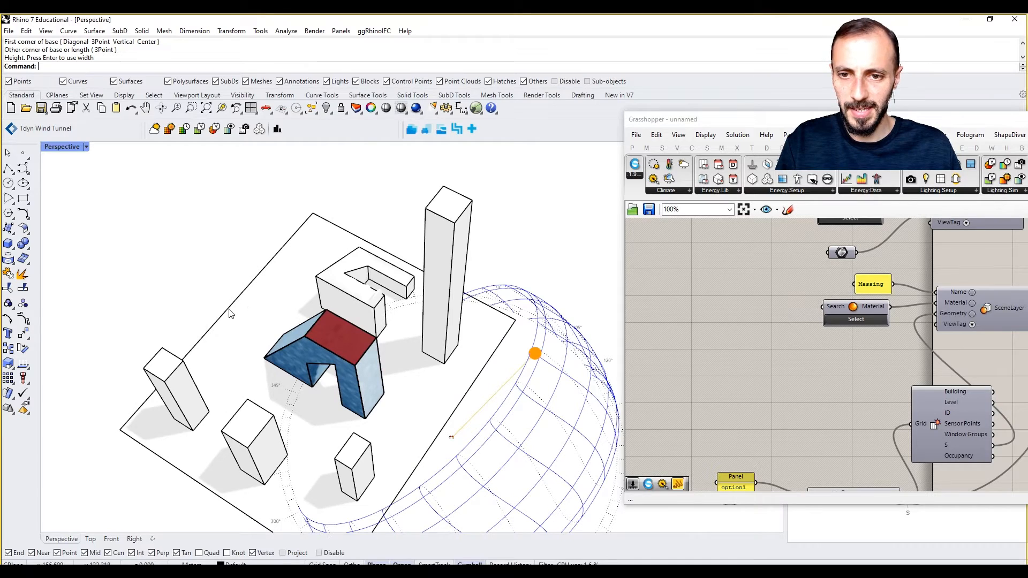
pyautogui.scroll(2, 239, 322)
pyautogui.rightClick(260, 295)
pyautogui.click(348, 387)
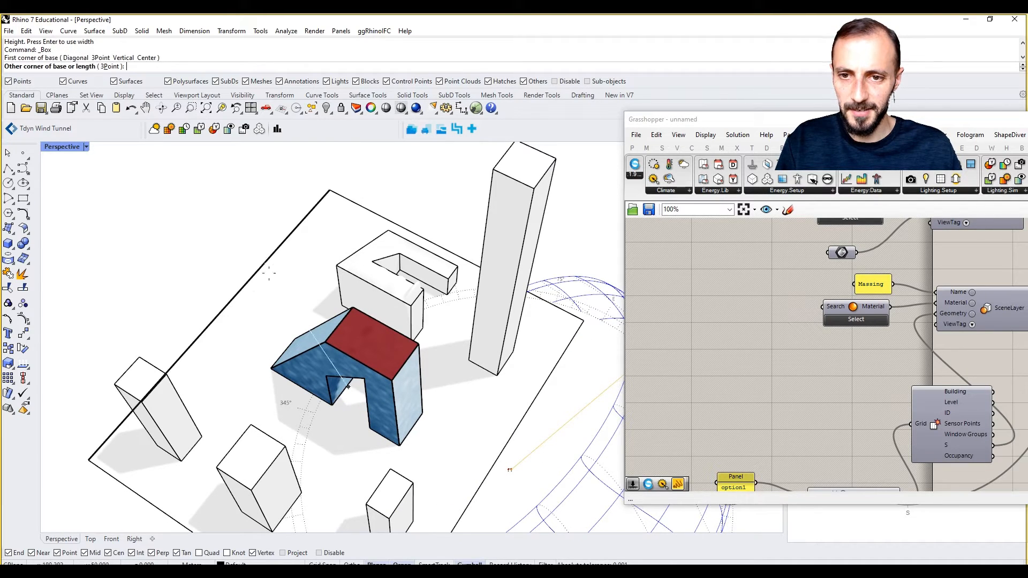
# - Draw a long, low box parallel to the site boundary, beside the blue building with the red roof
pyautogui.rightClick(251, 300)
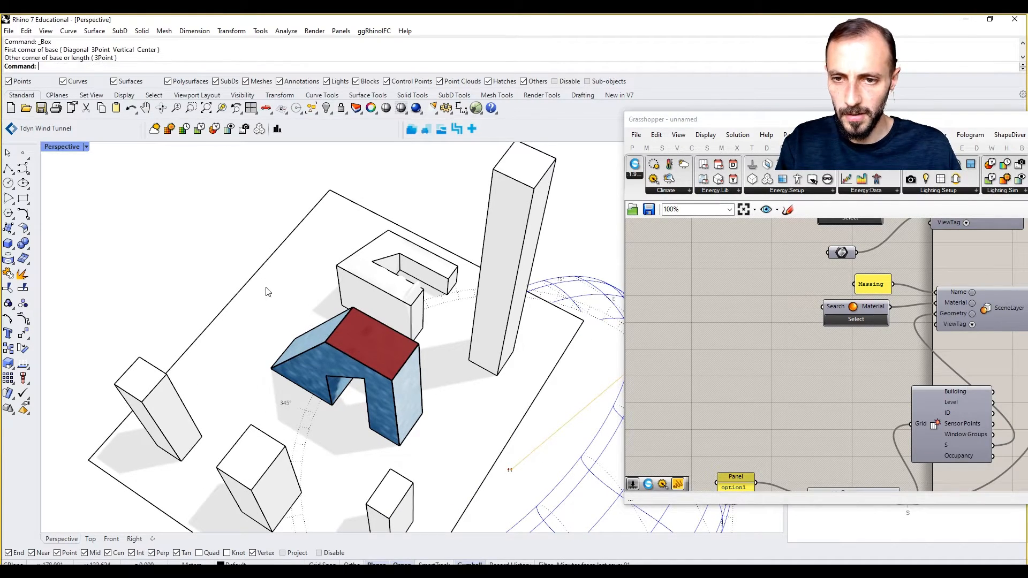
pyautogui.click(249, 299)
pyautogui.scroll(3, 246, 301)
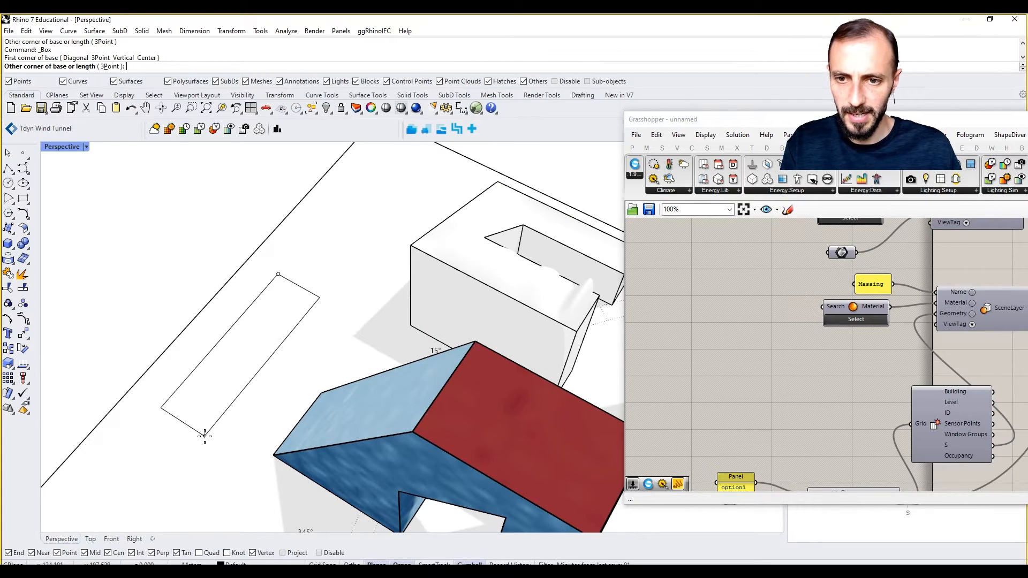
pyautogui.click(214, 445)
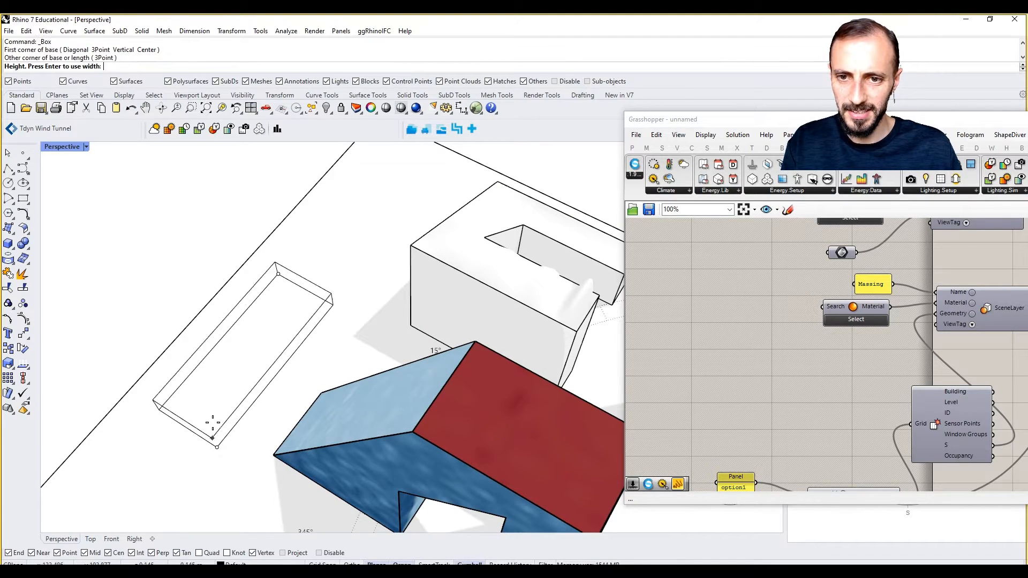
pyautogui.click(208, 389)
# - Draw a second box from the long box's end corner, perpendicular to it and matching its height, to form an L-shaped massing
pyautogui.scroll(-5, 237, 379)
pyautogui.scroll(5, 238, 380)
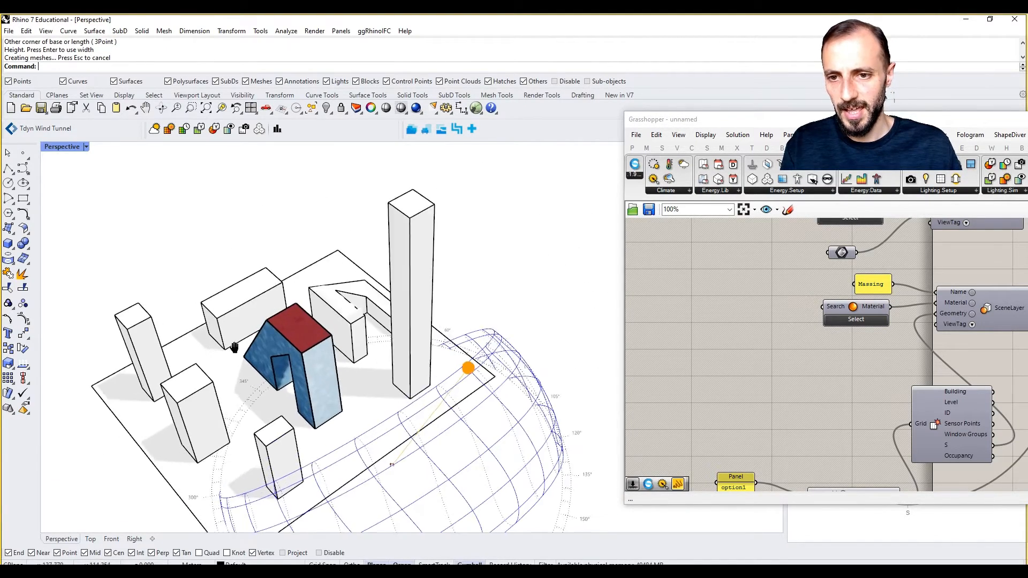
pyautogui.rightClick(247, 325)
pyautogui.click(248, 325)
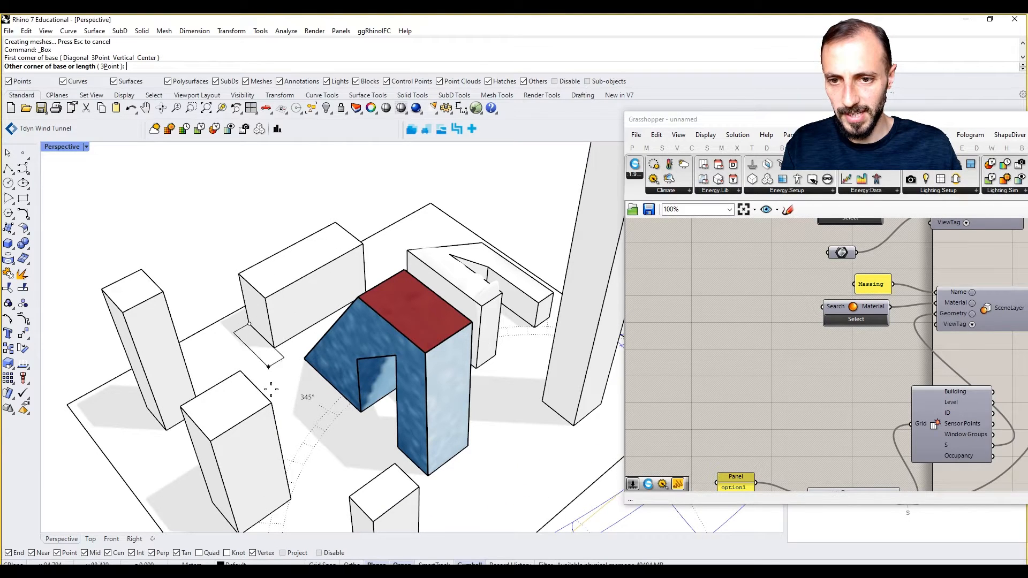
pyautogui.scroll(3, 262, 365)
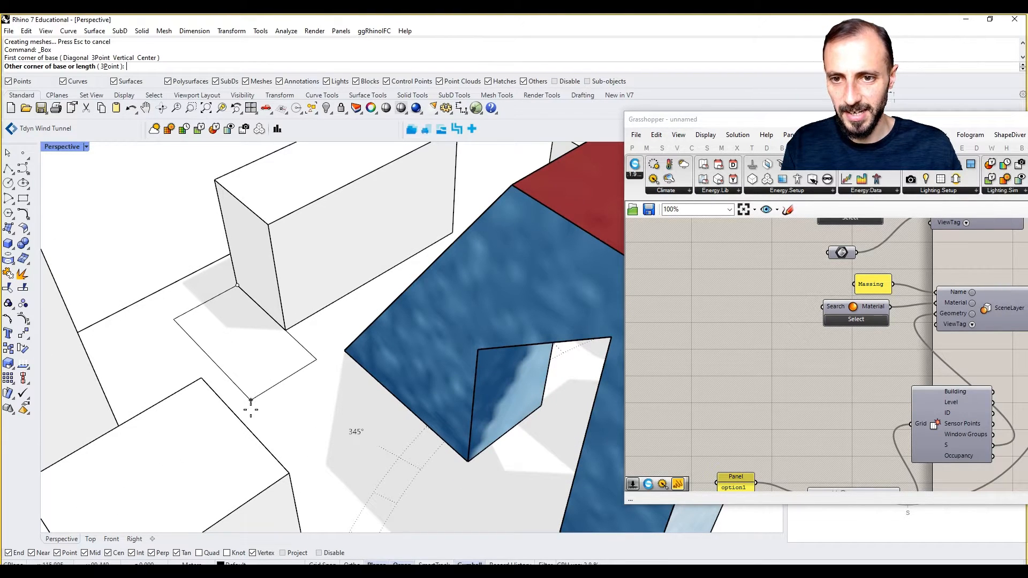
pyautogui.click(298, 422)
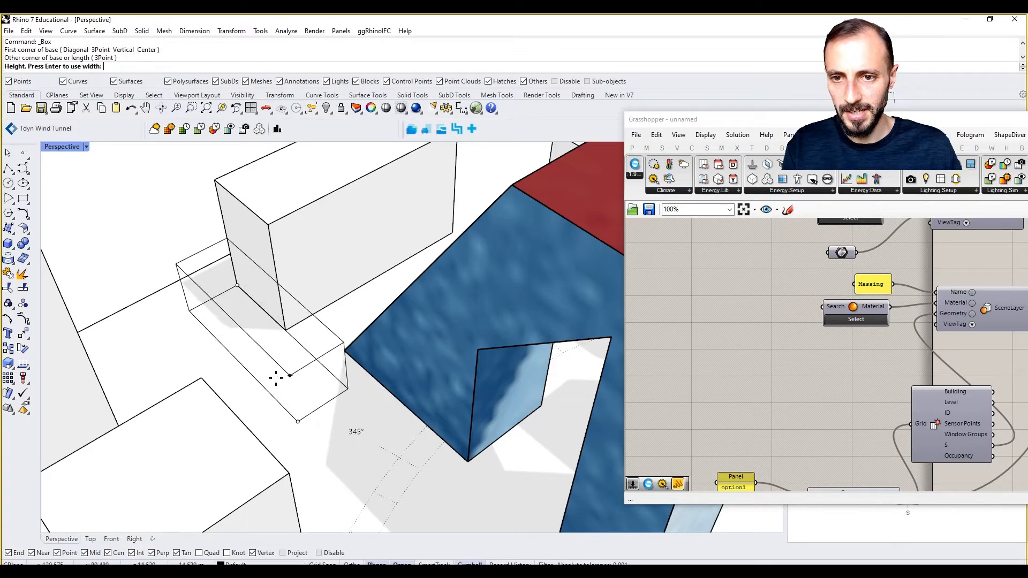
pyautogui.click(268, 227)
# - Select both new boxes and turn on their solid edit points
pyautogui.scroll(-10, 273, 232)
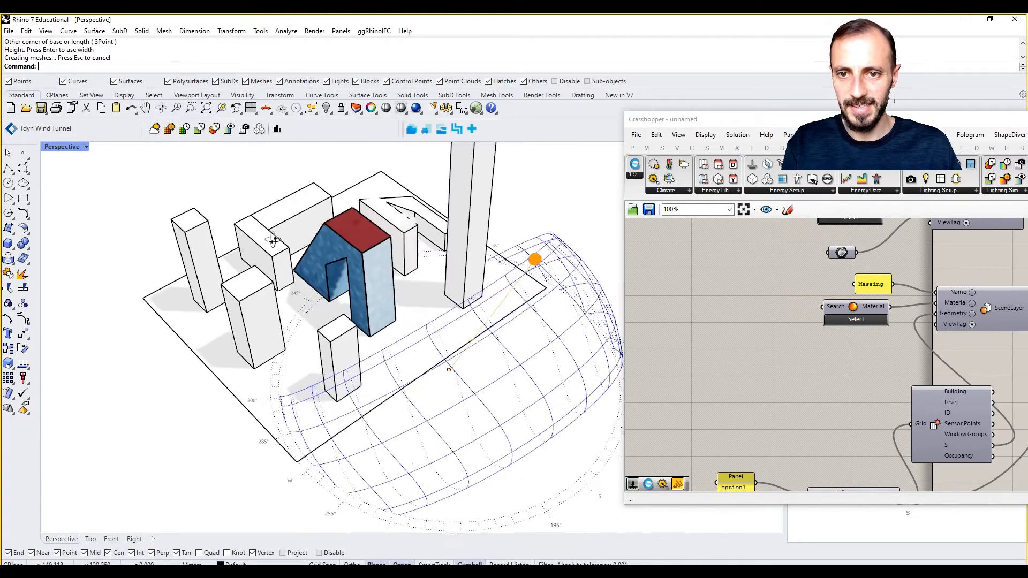
pyautogui.moveTo(274, 232); pyautogui.dragTo(293, 279, button='right')
pyautogui.scroll(5, 279, 244)
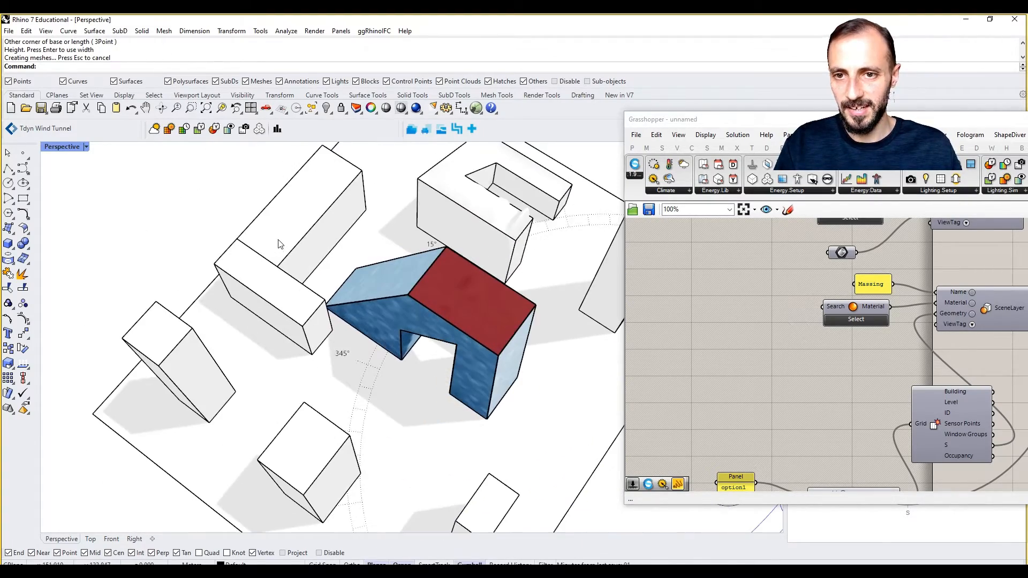
pyautogui.click(283, 245)
pyautogui.moveTo(253, 234); pyautogui.dragTo(296, 194, button='right')
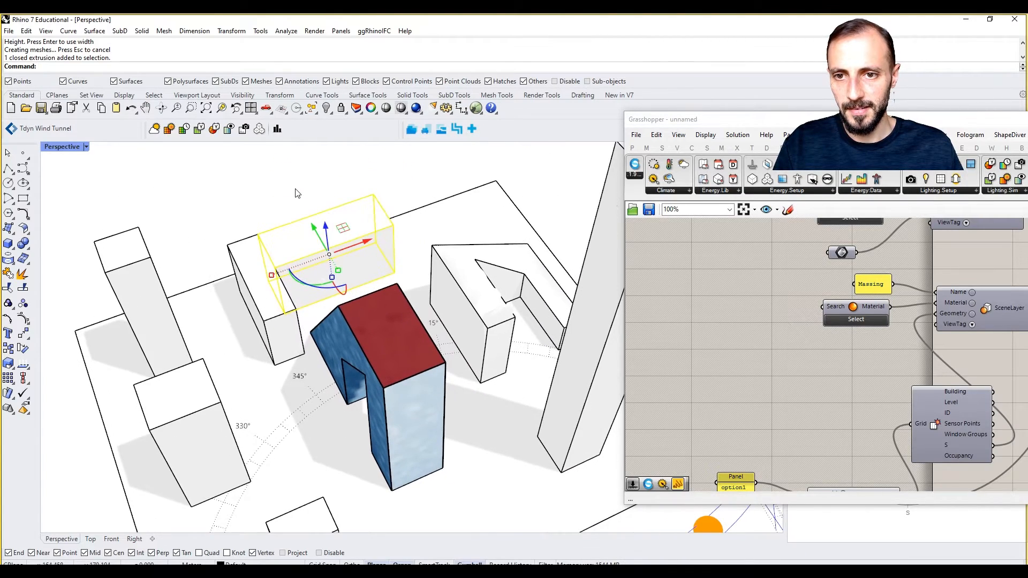
pyautogui.click(351, 214)
pyautogui.keyDown('shift'); pyautogui.click(243, 273); pyautogui.keyUp('shift')
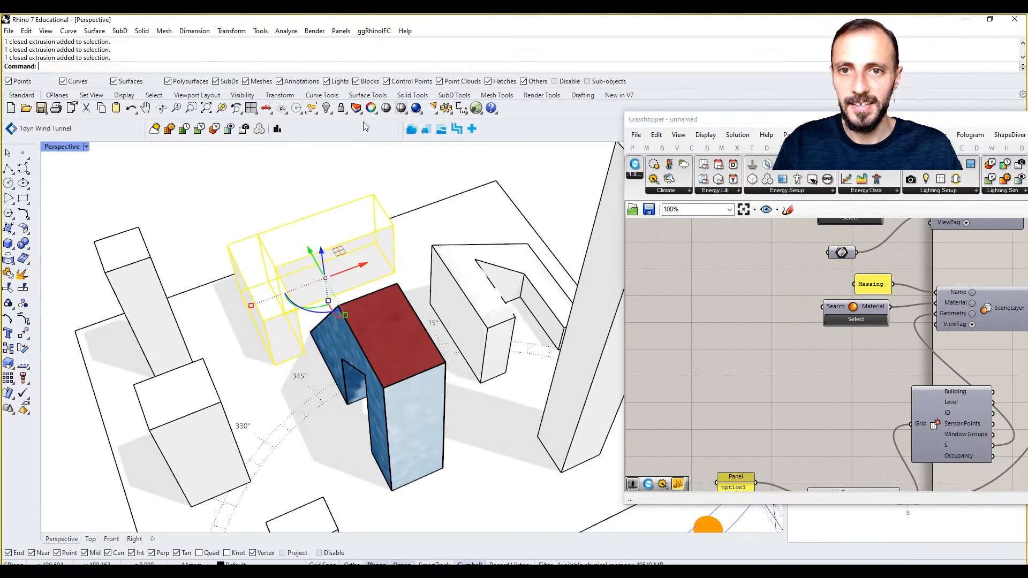
pyautogui.click(412, 95)
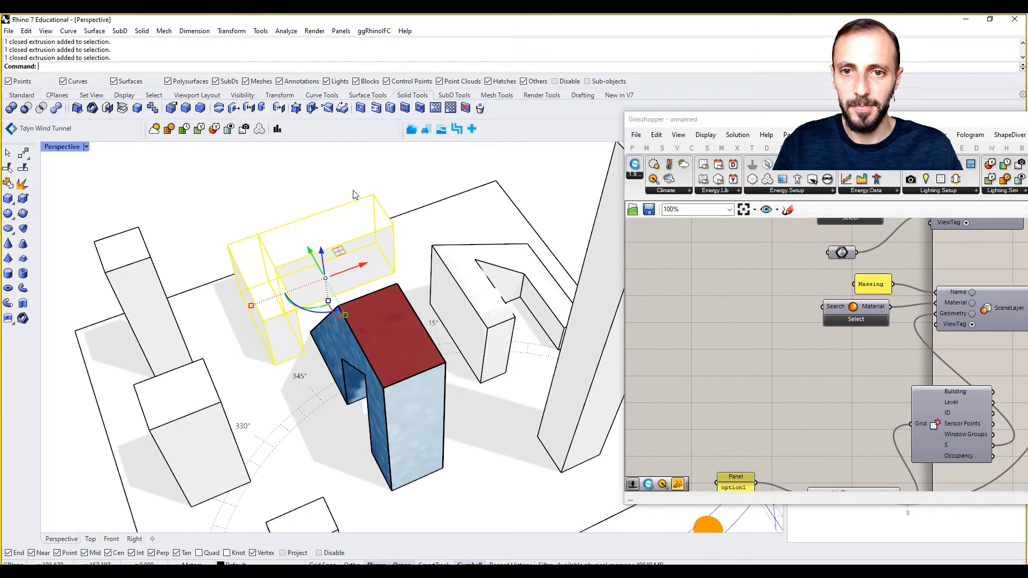
pyautogui.click(296, 107)
# - Lower the two top edit points at the long box's free end so its roof slopes down
pyautogui.moveTo(398, 228); pyautogui.dragTo(401, 228)
pyautogui.moveTo(402, 231); pyautogui.dragTo(396, 185, button='right')
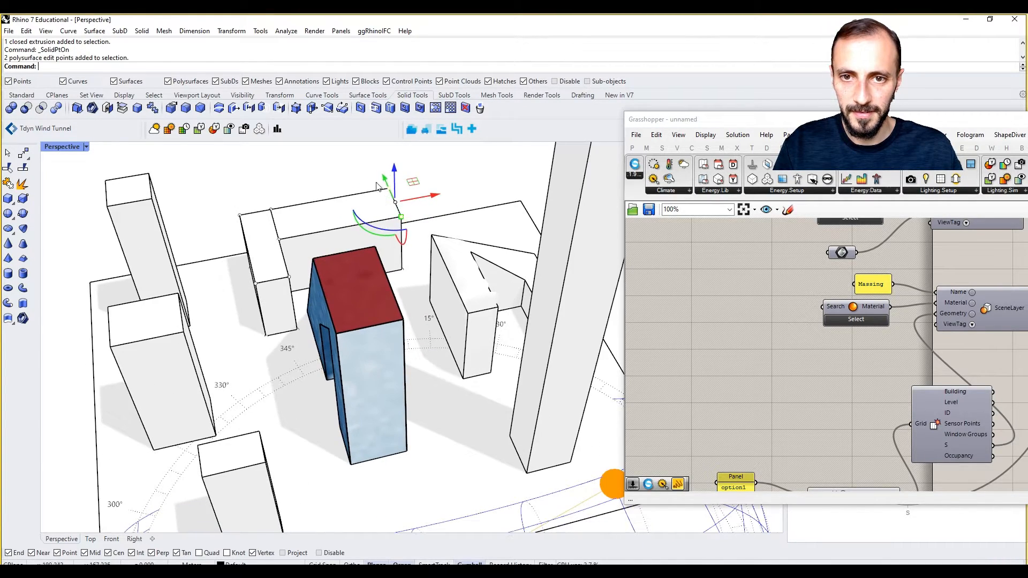
pyautogui.moveTo(398, 214); pyautogui.dragTo(397, 202)
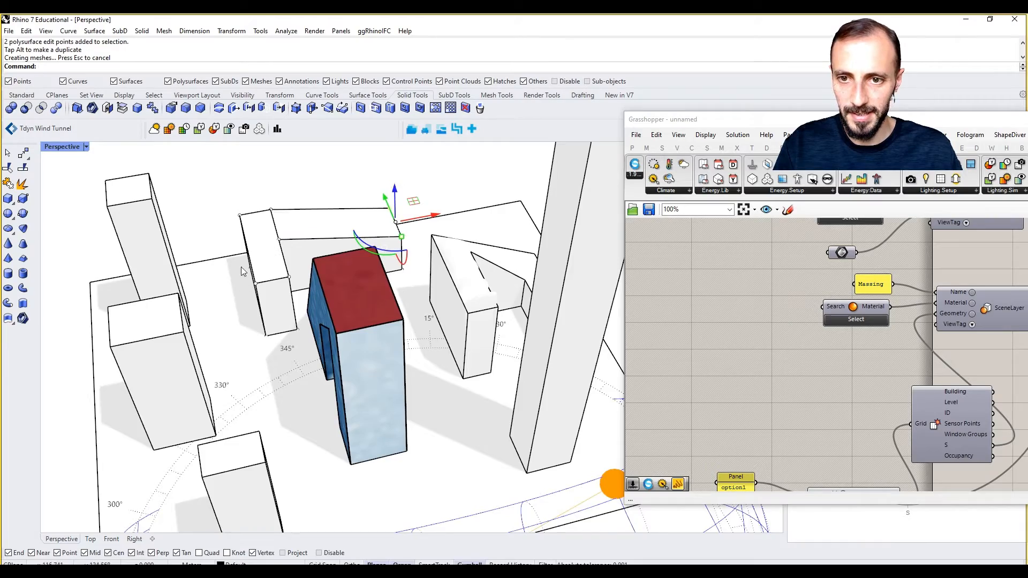
# - Shorten the perpendicular box by moving the four edit points of its free end face inward along its length
pyautogui.moveTo(242, 271); pyautogui.dragTo(338, 343, button='right')
pyautogui.scroll(3, 343, 350)
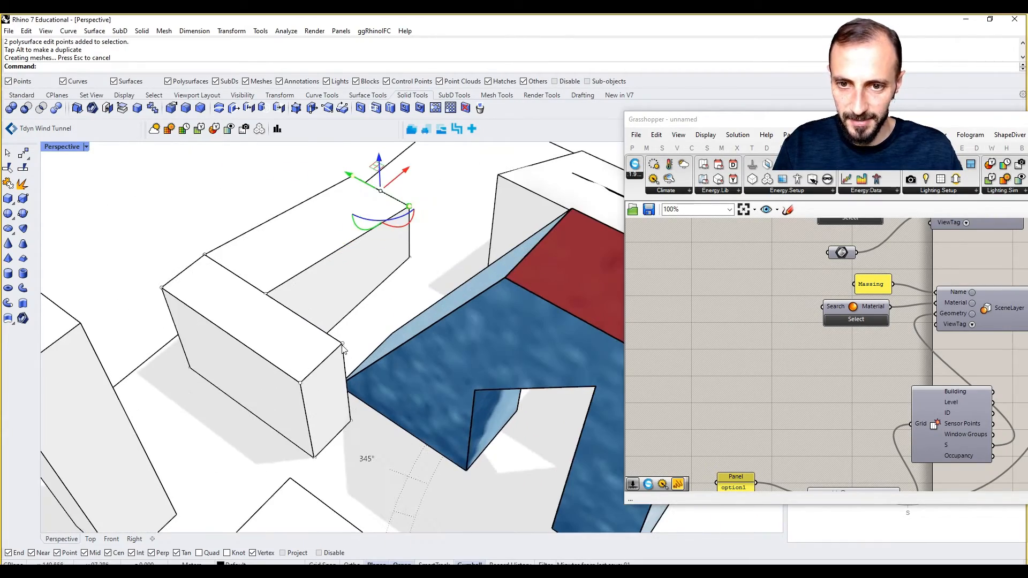
pyautogui.click(342, 345)
pyautogui.keyDown('shift'); pyautogui.click(302, 384); pyautogui.keyUp('shift')
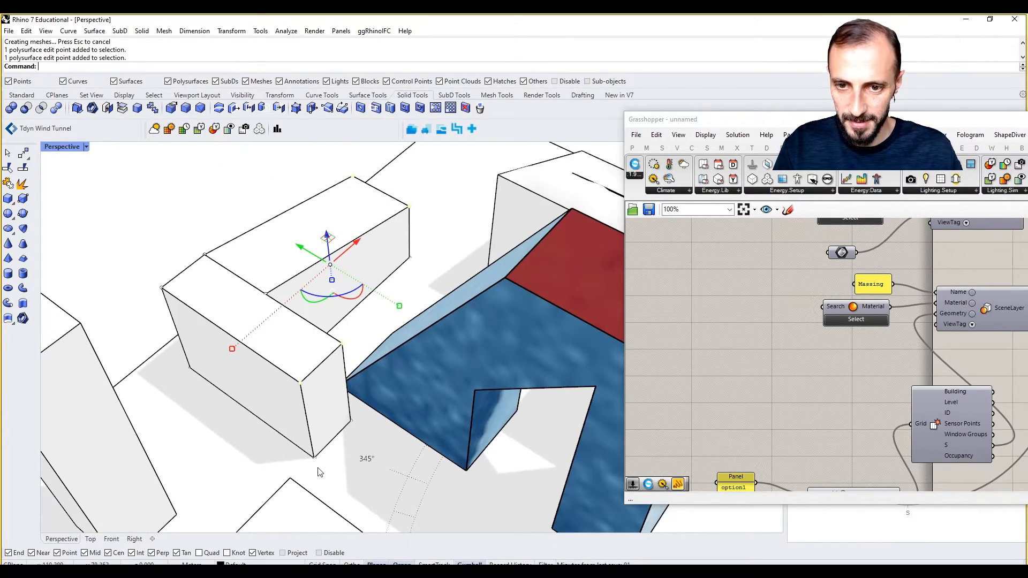
pyautogui.keyDown('ctrl'); pyautogui.click(354, 178); pyautogui.keyUp('ctrl')
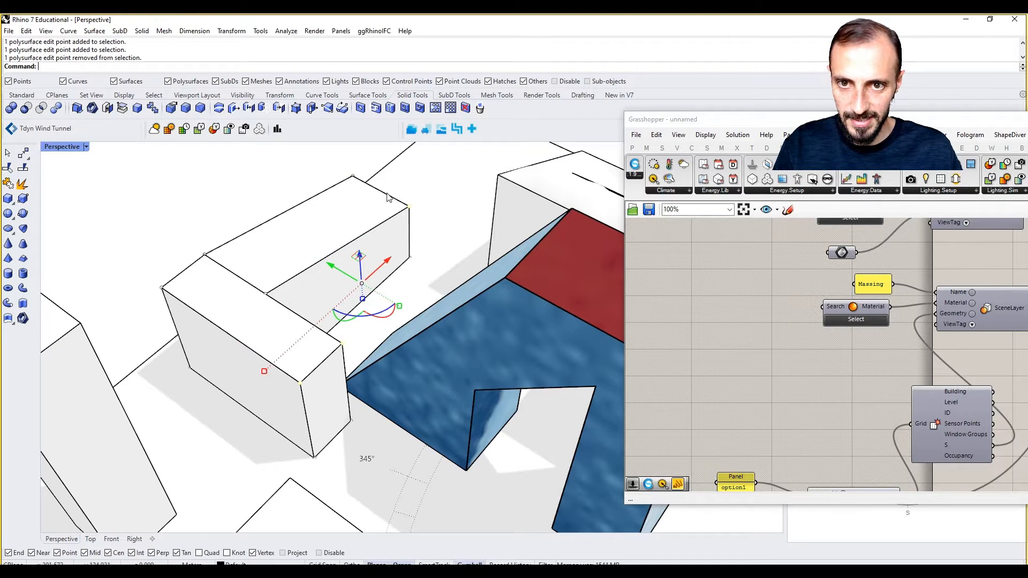
pyautogui.keyDown('ctrl'); pyautogui.click(410, 207); pyautogui.keyUp('ctrl')
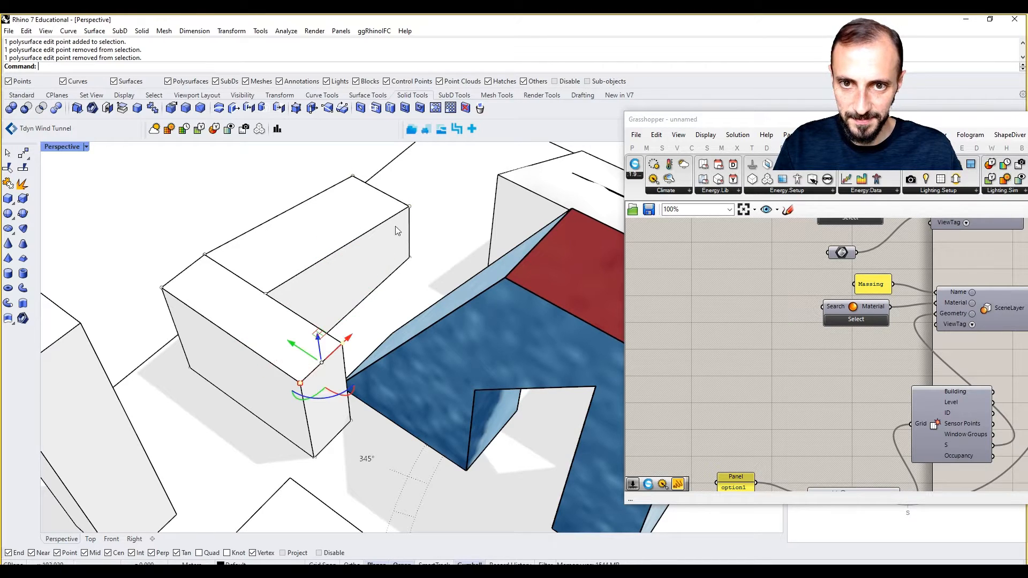
pyautogui.keyDown('shift'); pyautogui.click(315, 459); pyautogui.keyUp('shift')
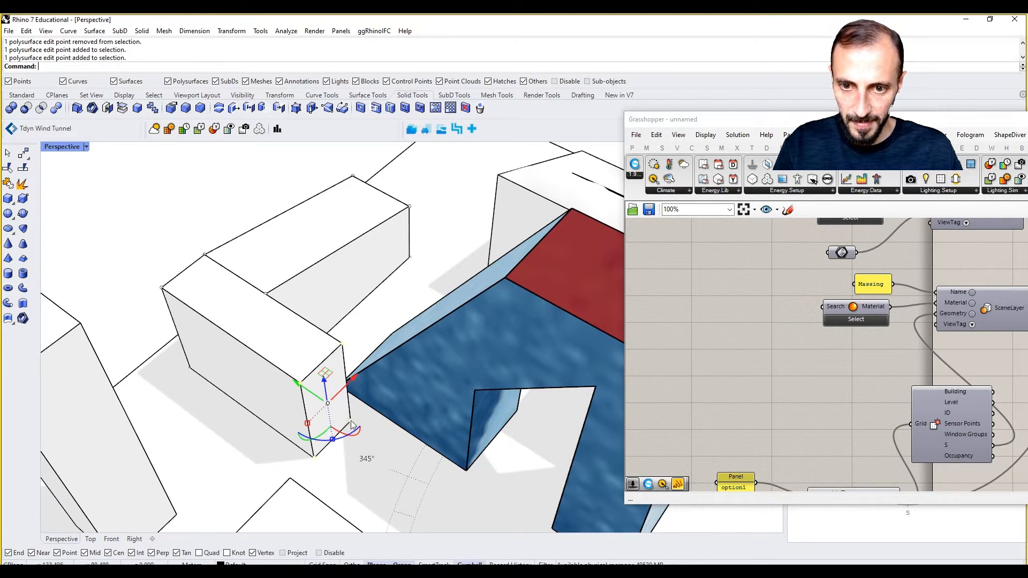
pyautogui.moveTo(319, 398); pyautogui.dragTo(279, 370)
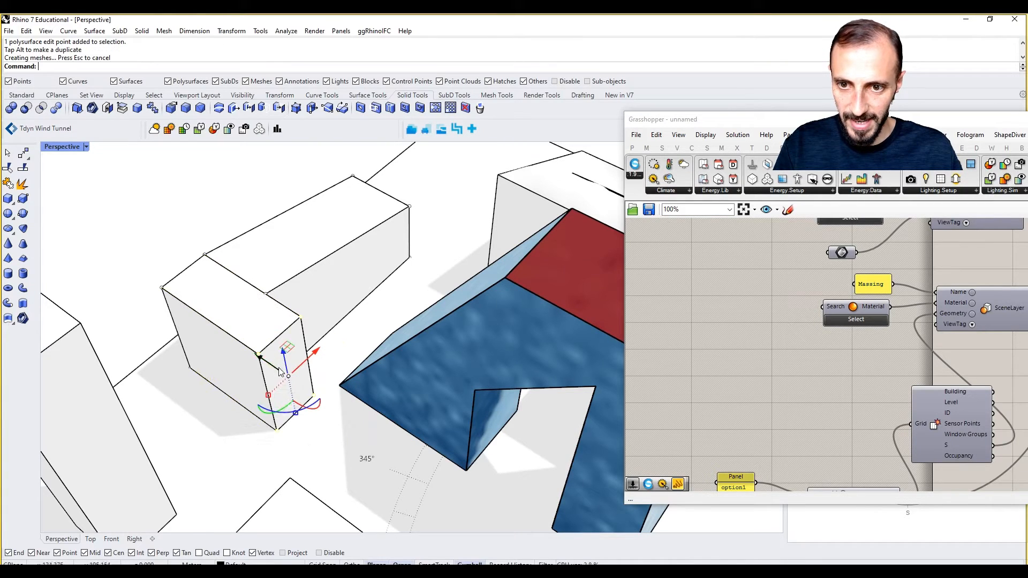
# - Lower only the two top edit points of the perpendicular box's free end to slope its roof
pyautogui.keyDown('ctrl'); pyautogui.click(277, 432); pyautogui.keyUp('ctrl')
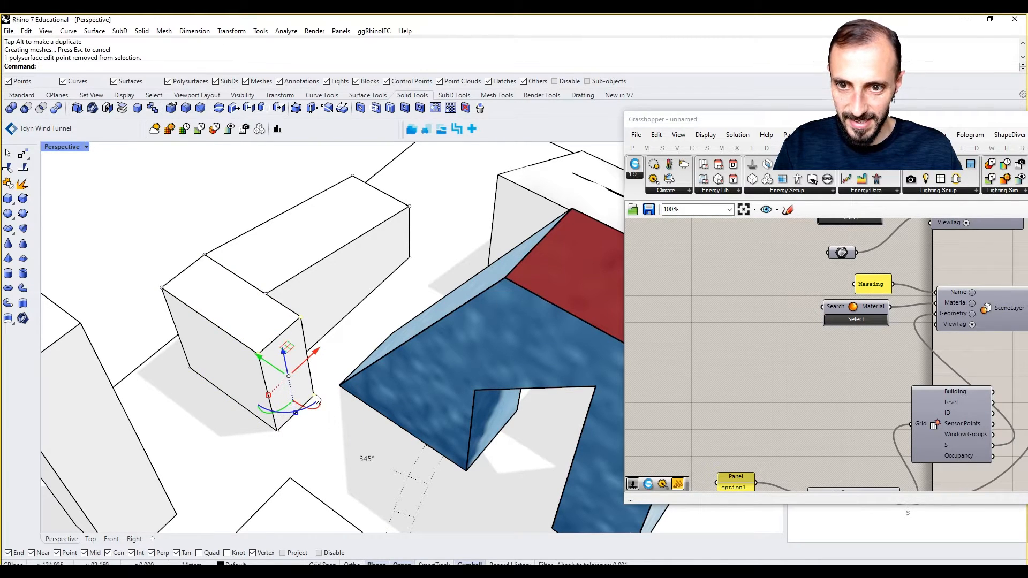
pyautogui.keyDown('ctrl'); pyautogui.click(314, 397); pyautogui.keyUp('ctrl')
pyautogui.moveTo(274, 317); pyautogui.dragTo(289, 338)
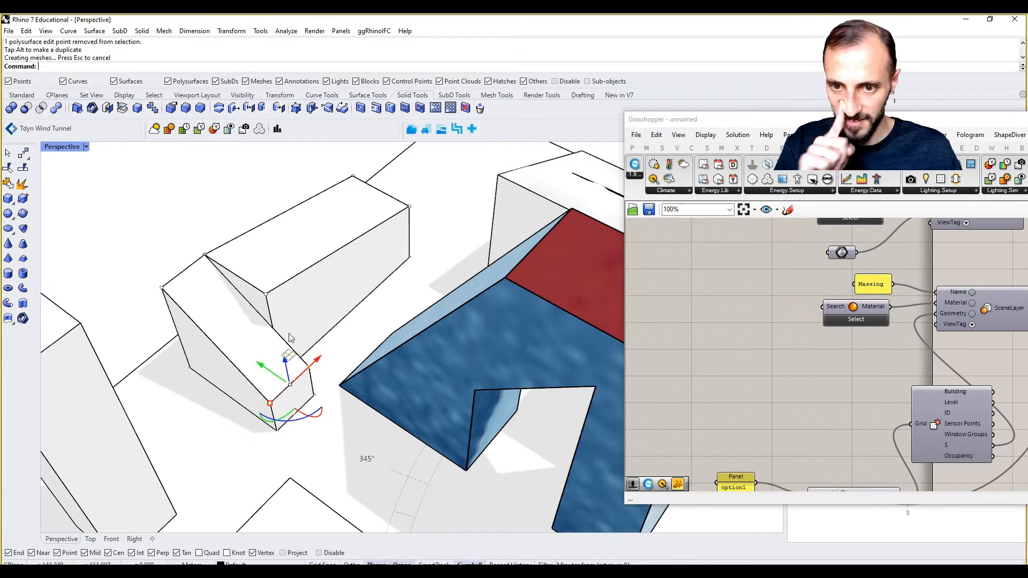
# - Lower the long box's inner top corner at the junction and snap it onto the perpendicular box's sloped roof edge
pyautogui.click(267, 295)
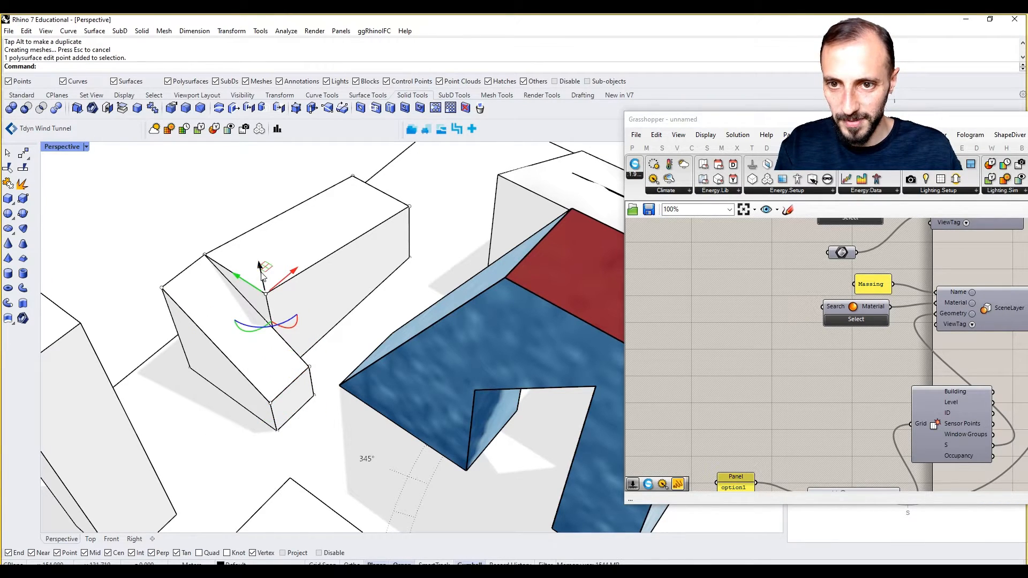
pyautogui.moveTo(262, 273); pyautogui.dragTo(274, 316)
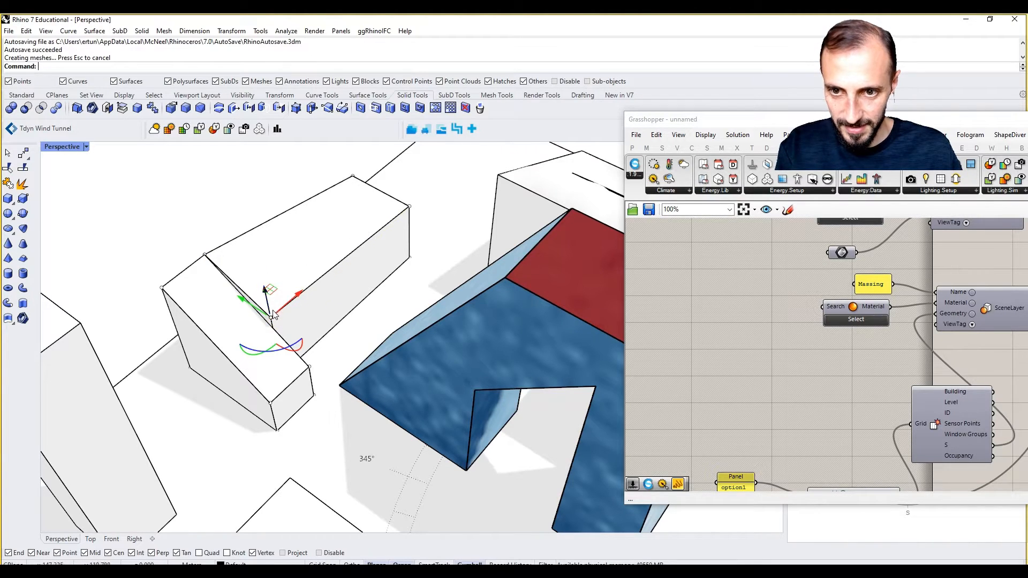
pyautogui.write('M')
pyautogui.press('Return')
pyautogui.click(270, 318)
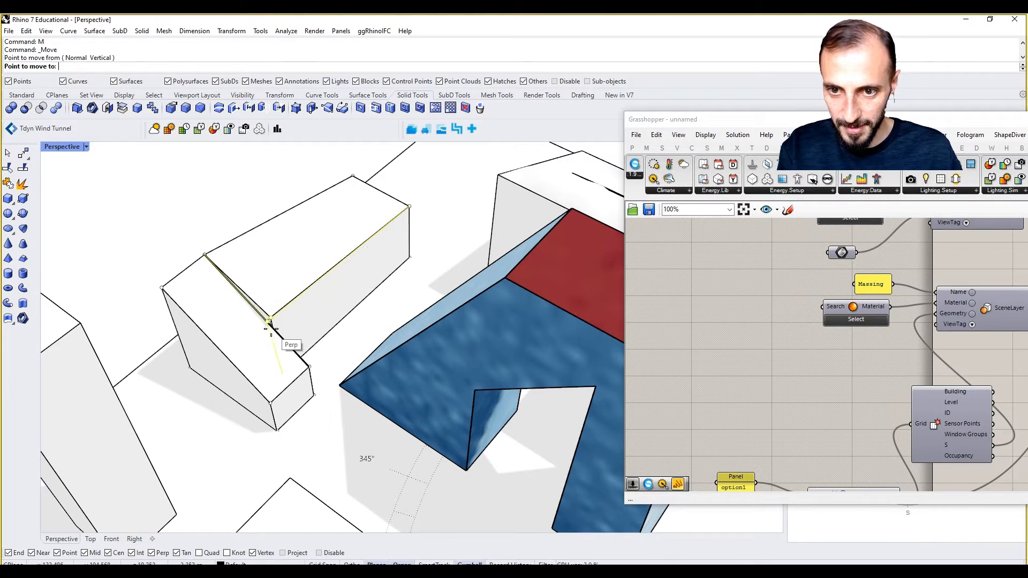
pyautogui.click(271, 322)
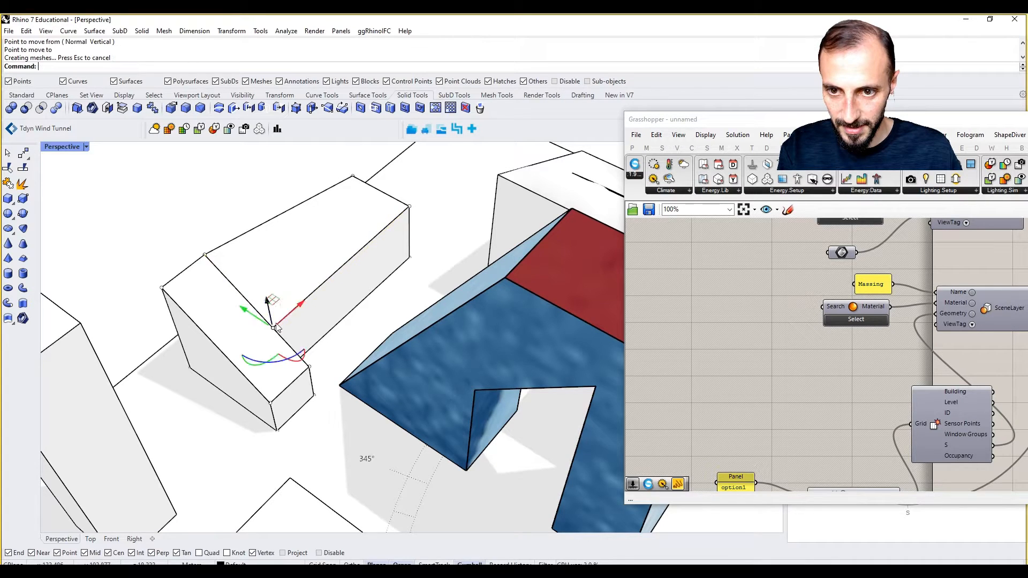
# - Join the two reshaped boxes into one solid with Boolean Union and clear the selection
pyautogui.click(292, 273)
pyautogui.keyDown('shift'); pyautogui.click(200, 315); pyautogui.keyUp('shift')
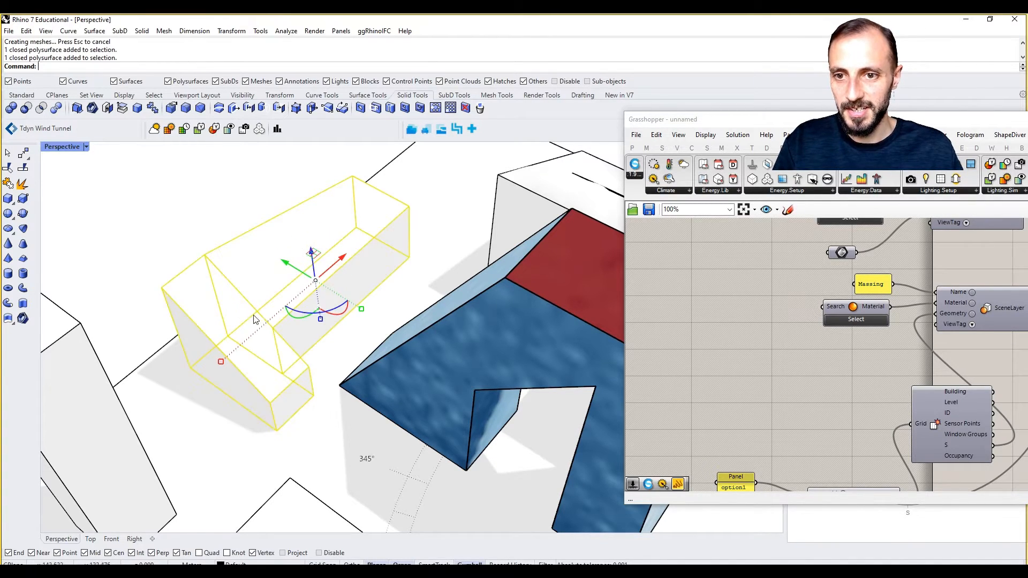
pyautogui.moveTo(253, 316); pyautogui.dragTo(228, 307, button='right')
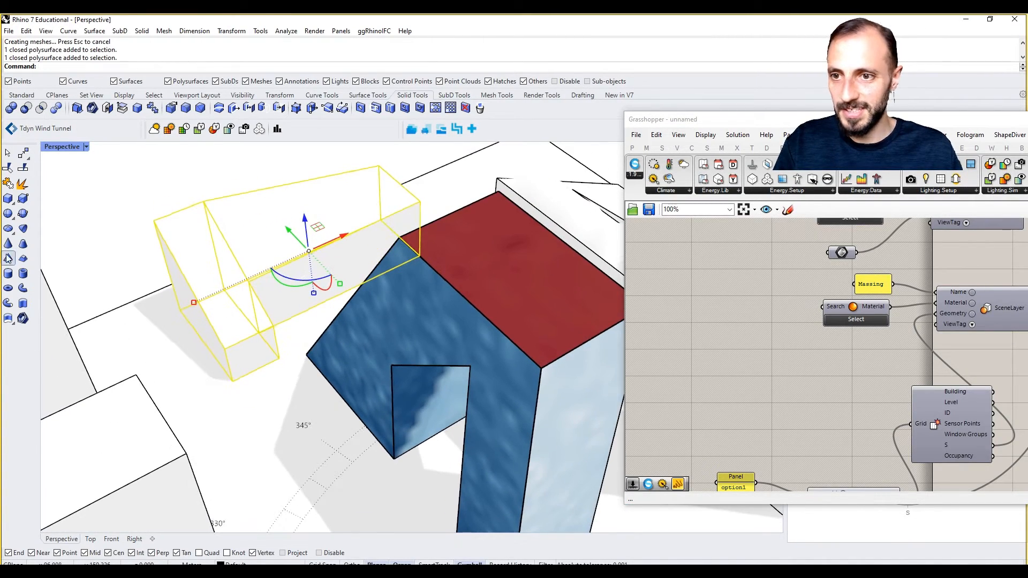
pyautogui.click(11, 108)
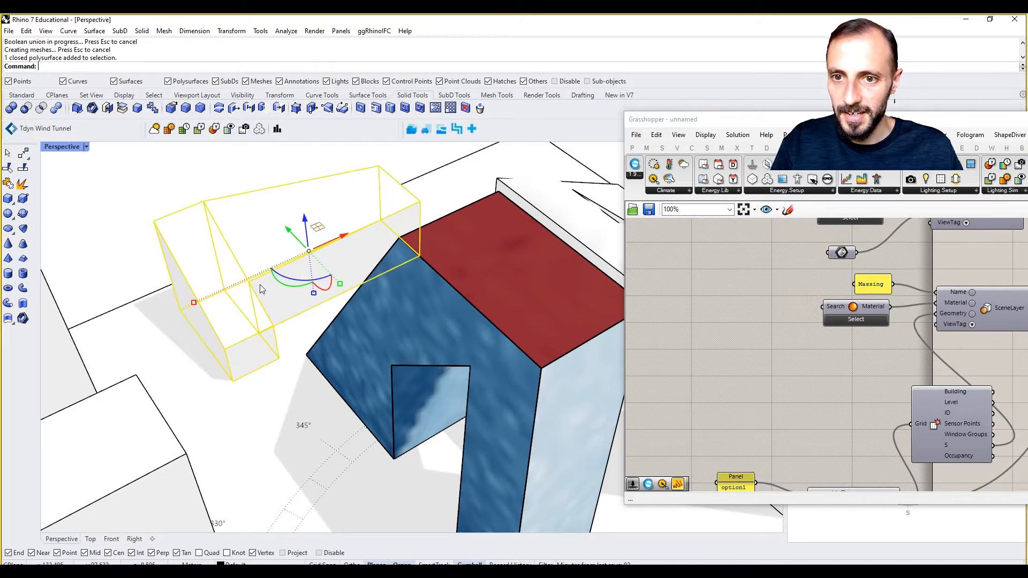
pyautogui.scroll(-5, 262, 282)
pyautogui.moveTo(268, 281); pyautogui.dragTo(285, 310, button='right')
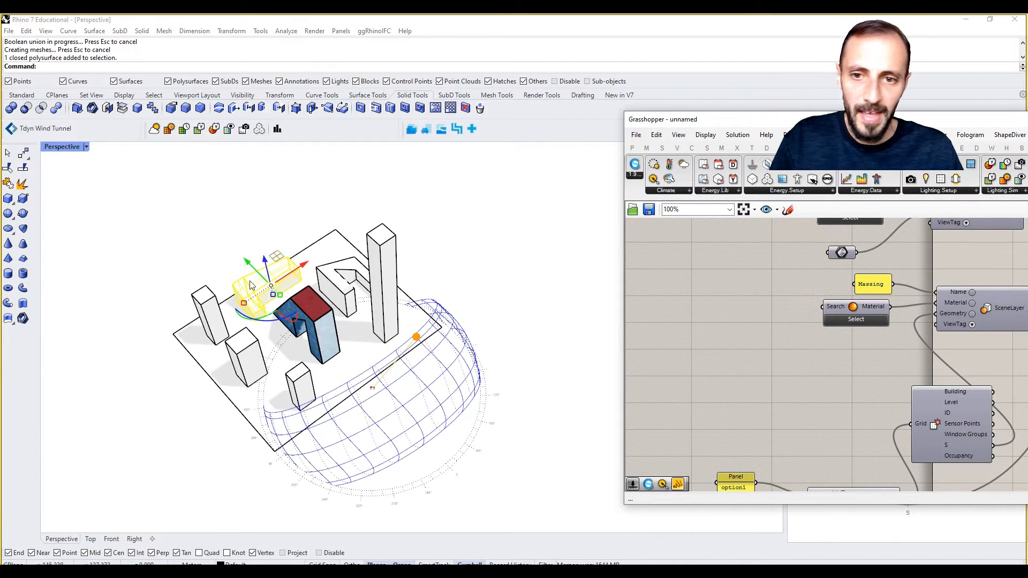
pyautogui.click(231, 207)
# - Switch the Boolean Toggle feeding the Run input of the Grasshopper simulation component to False
pyautogui.moveTo(781, 470); pyautogui.dragTo(725, 400, button='right')
pyautogui.scroll(2, 706, 402)
pyautogui.doubleClick(725, 386)
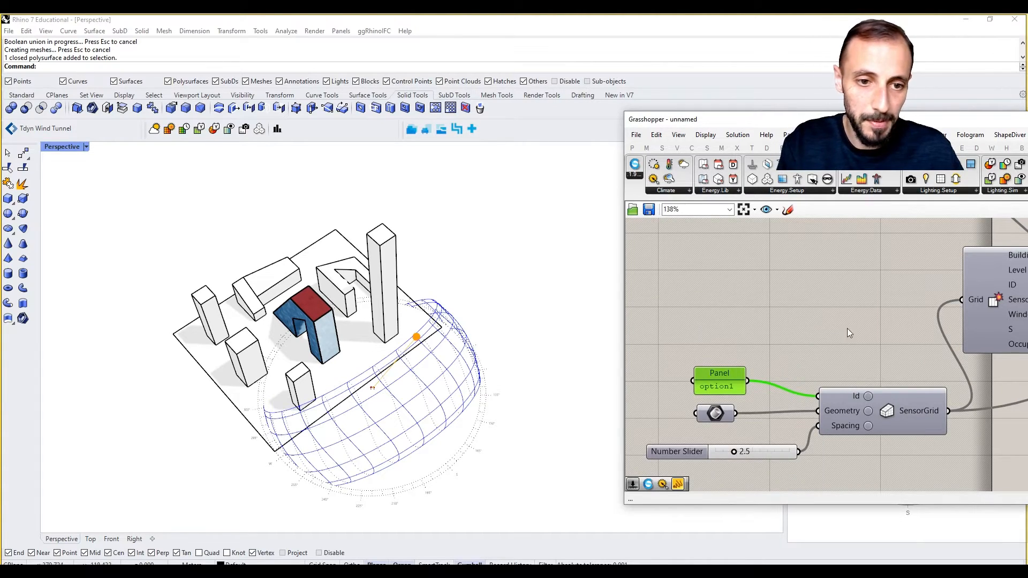
pyautogui.scroll(-7, 848, 329)
pyautogui.moveTo(847, 329); pyautogui.dragTo(643, 353, button='right')
pyautogui.scroll(5, 868, 256)
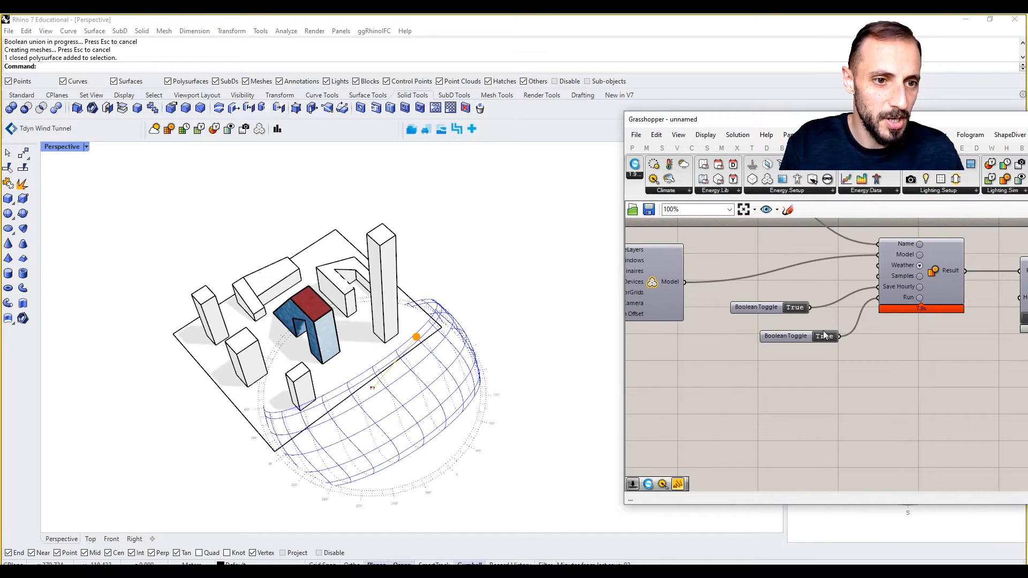
pyautogui.click(825, 337)
# - Add option2 as a second line in the sensor grid's Id panel, and move and enlarge the panel to show both lines
pyautogui.moveTo(824, 335); pyautogui.dragTo(892, 348, button='right')
pyautogui.scroll(-3, 892, 348)
pyautogui.scroll(5, 760, 409)
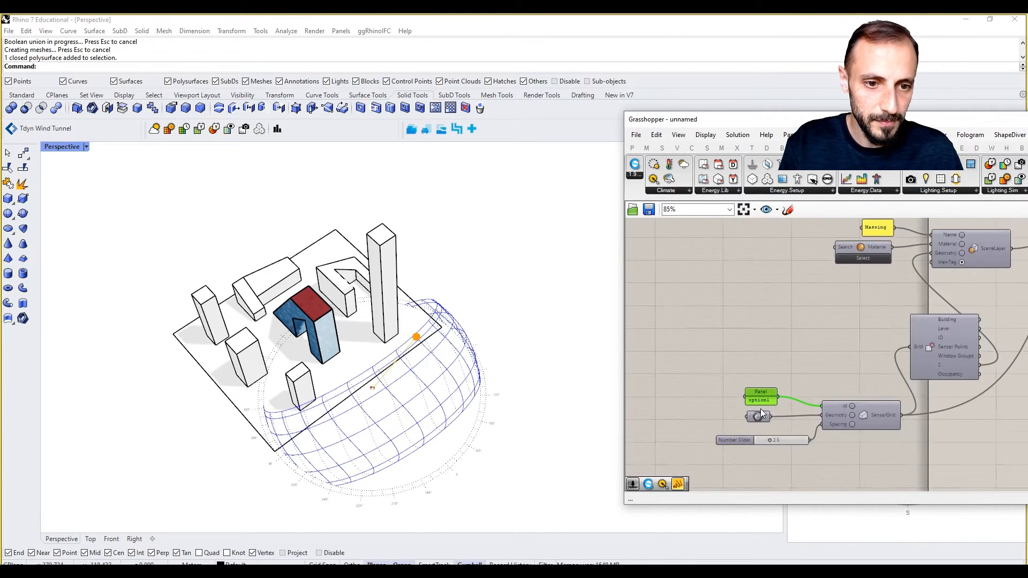
pyautogui.doubleClick(767, 391)
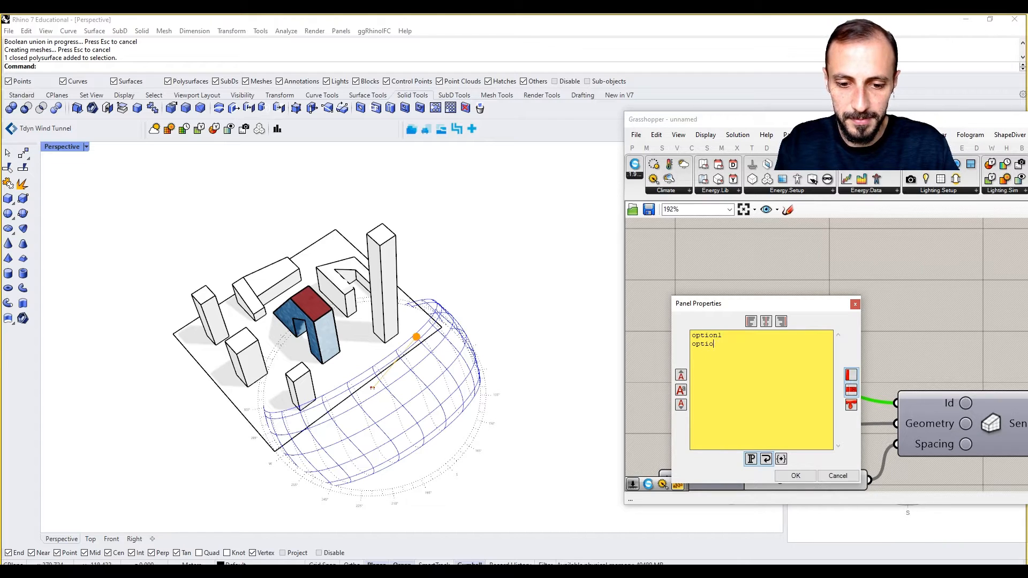
pyautogui.write('option2')
pyautogui.click(797, 475)
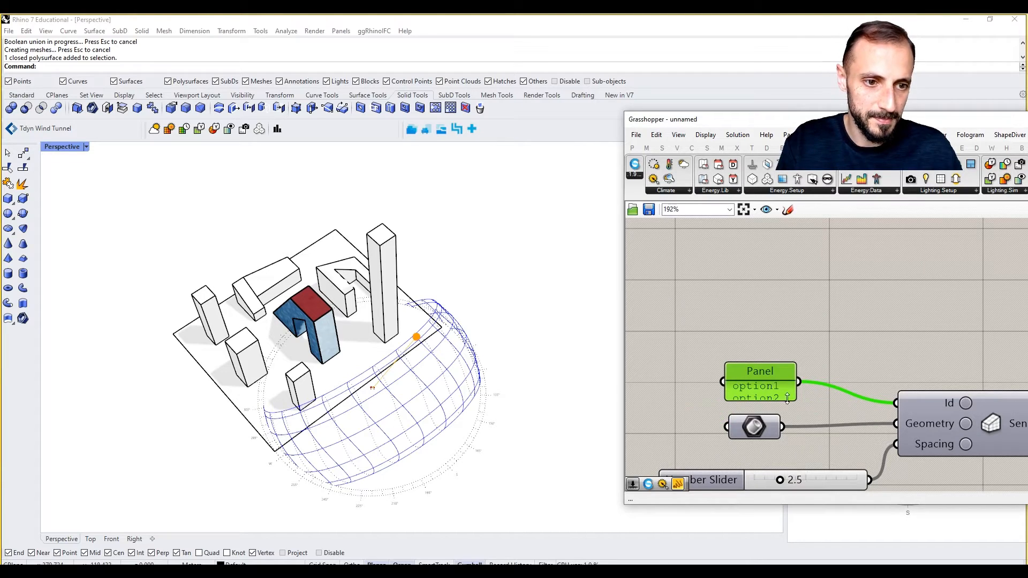
pyautogui.click(755, 357)
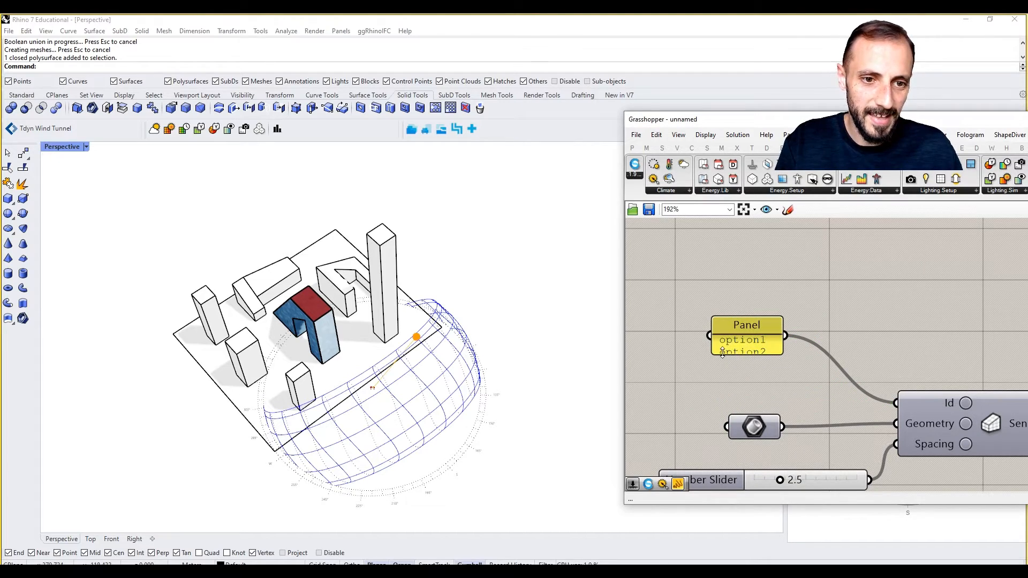
pyautogui.moveTo(713, 355); pyautogui.dragTo(694, 370)
# - Reference both the central tower massing and the new L-shaped massing in the Brep parameter feeding the sensor grid's Geometry input
pyautogui.rightClick(758, 429)
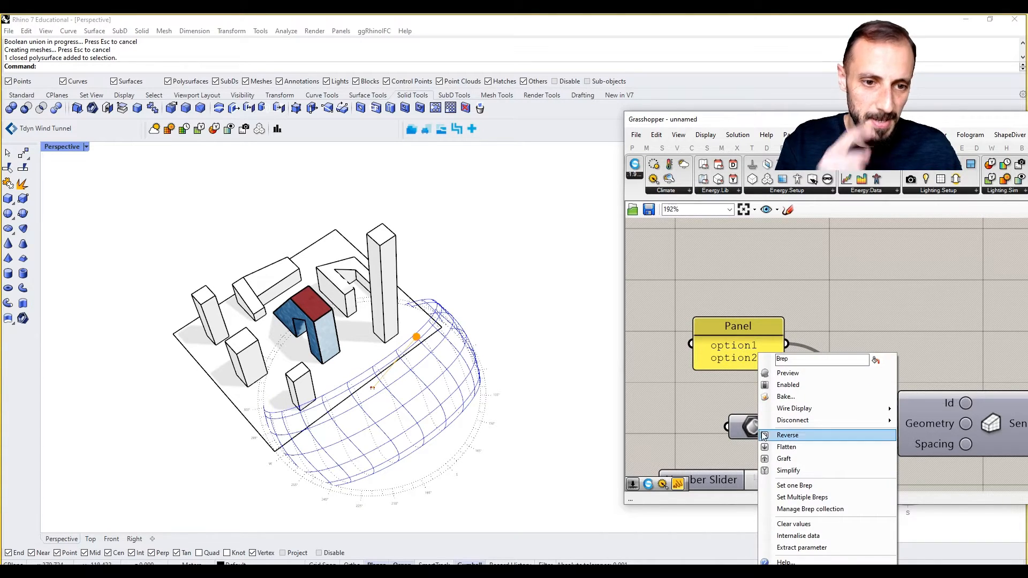
pyautogui.click(793, 494)
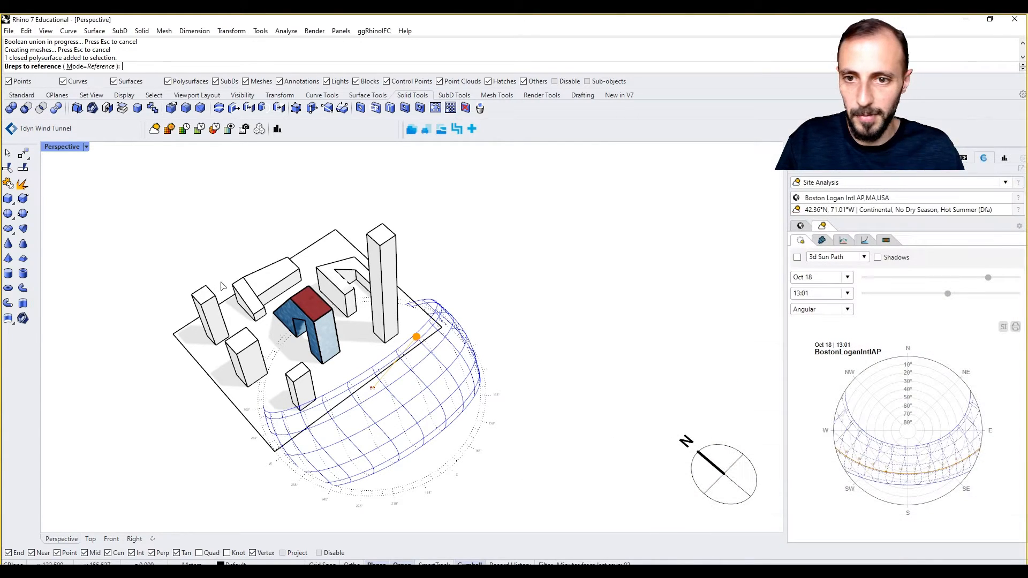
pyautogui.click(308, 314)
pyautogui.press('Return')
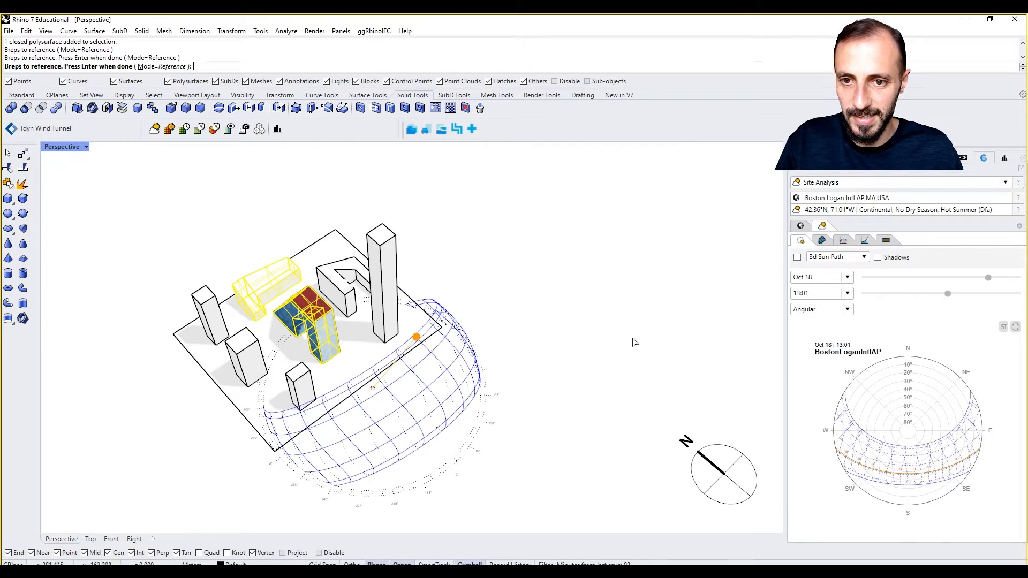
# - Change the text of the panel feeding the simulation's Name input to CS_grass_solar_rad2
pyautogui.moveTo(891, 357); pyautogui.dragTo(763, 338, button='right')
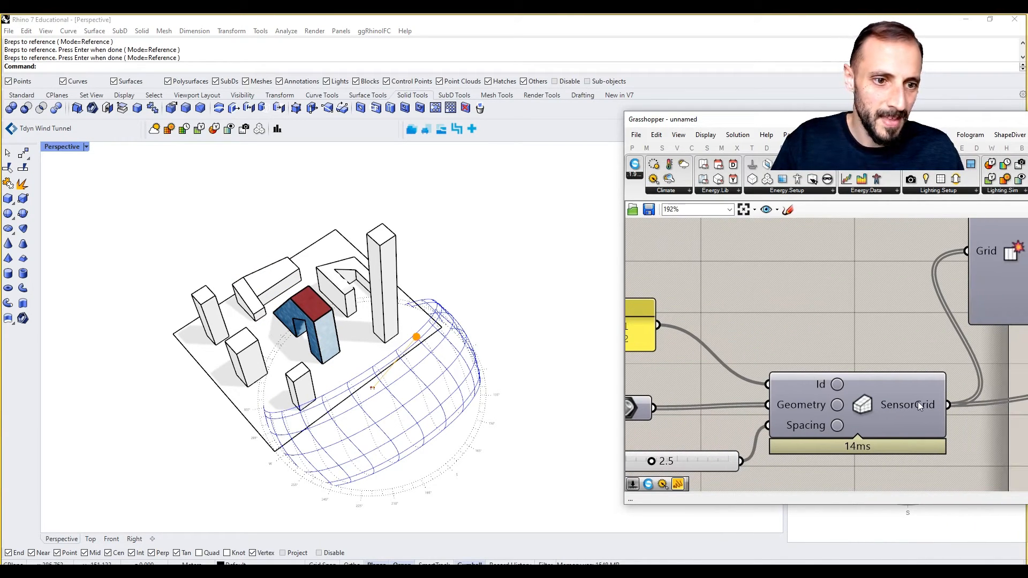
pyautogui.moveTo(918, 402)
pyautogui.scroll(-2, 918, 402)
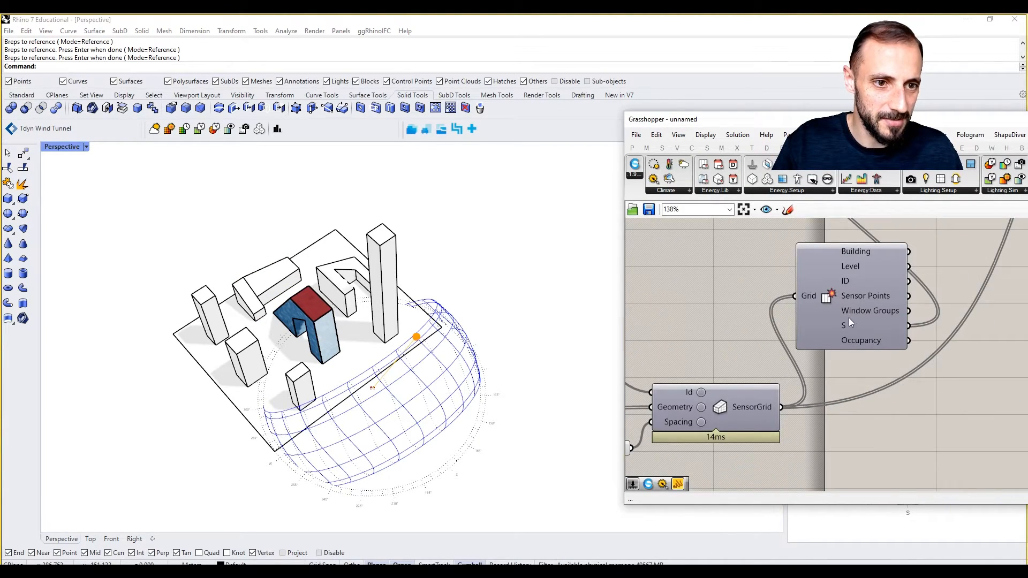
pyautogui.moveTo(849, 323)
pyautogui.scroll(-3, 849, 323)
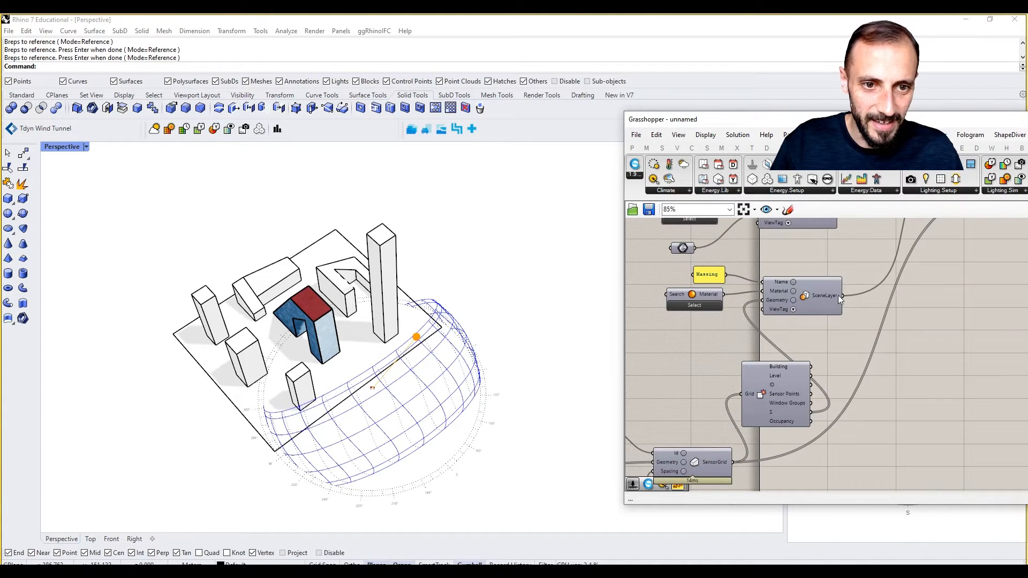
pyautogui.moveTo(818, 304); pyautogui.dragTo(873, 297, button='right')
pyautogui.scroll(5, 857, 305)
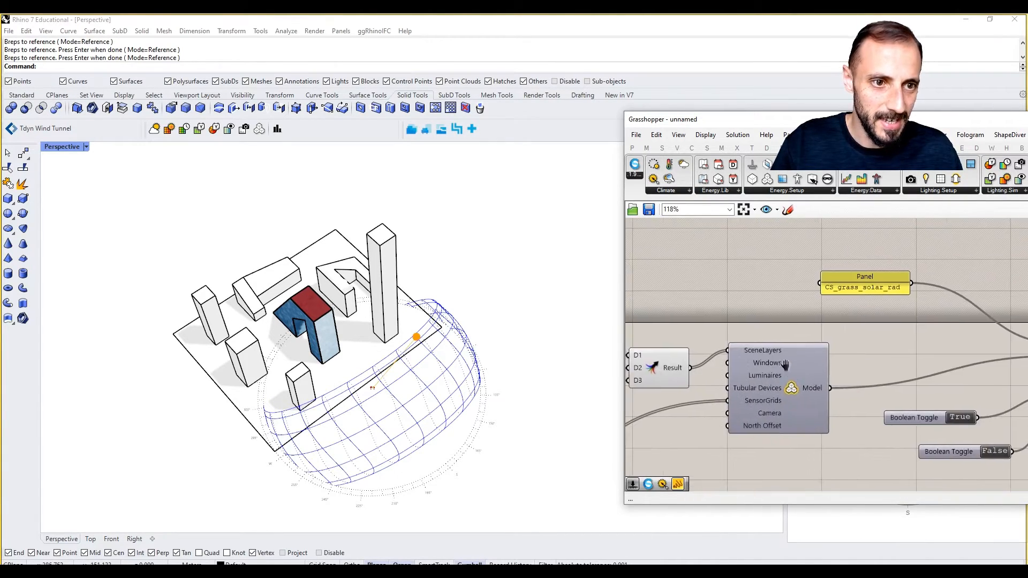
pyautogui.doubleClick(891, 278)
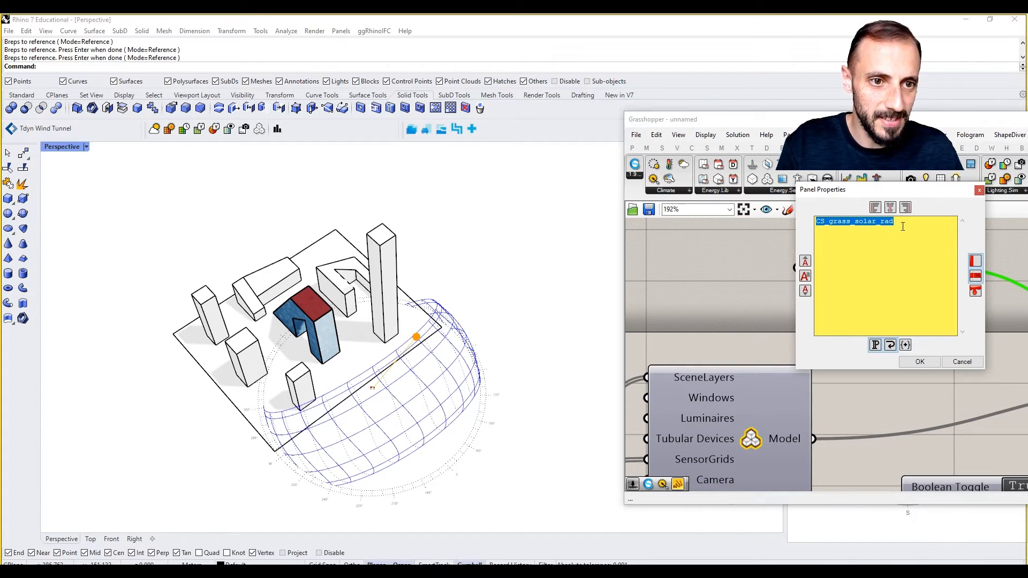
pyautogui.click(904, 226)
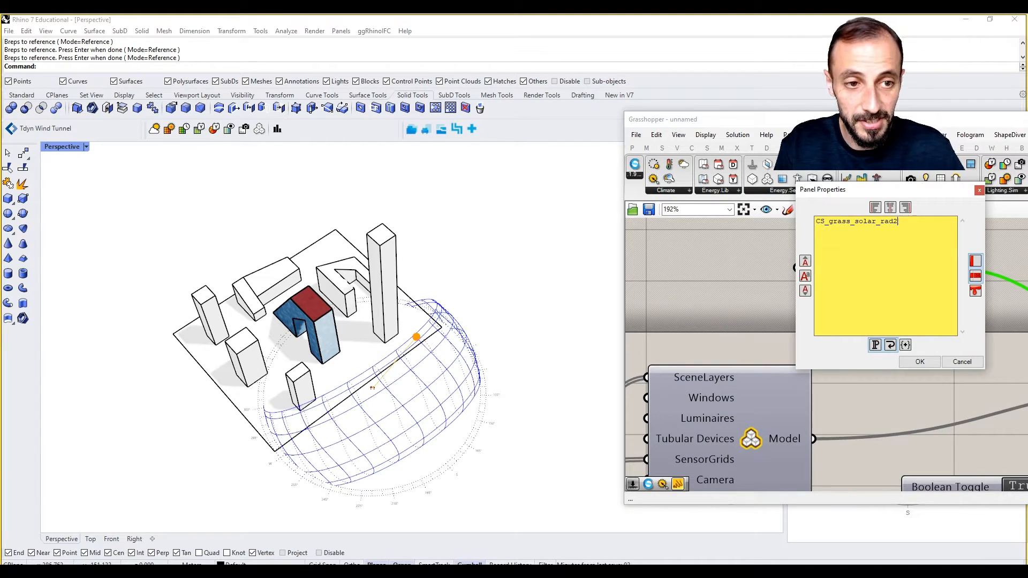
pyautogui.click(921, 361)
# - Run the solar radiation simulation by setting its Run toggle to True, and inspect the colour maps on both massings
pyautogui.scroll(-5, 856, 333)
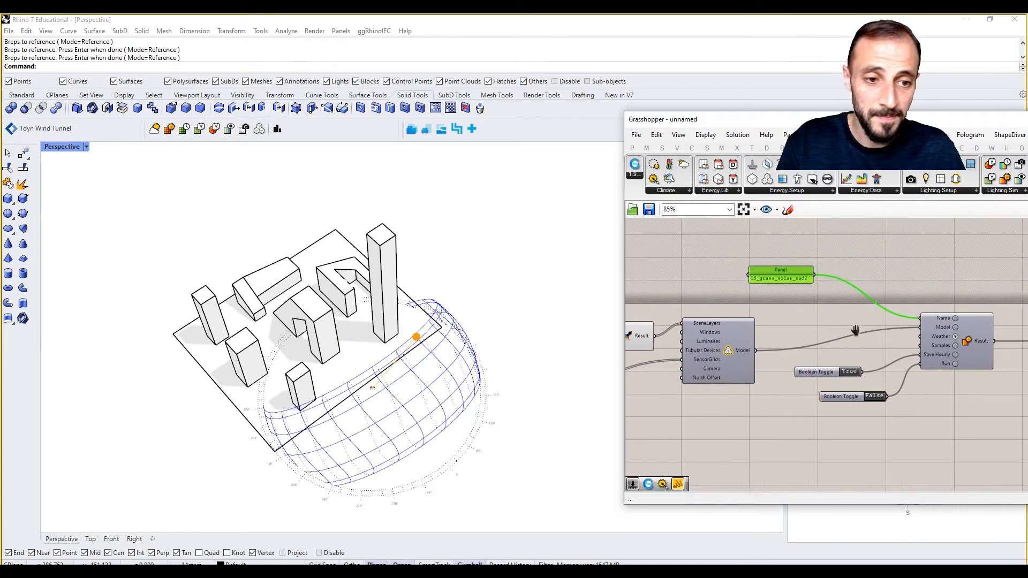
pyautogui.doubleClick(809, 371)
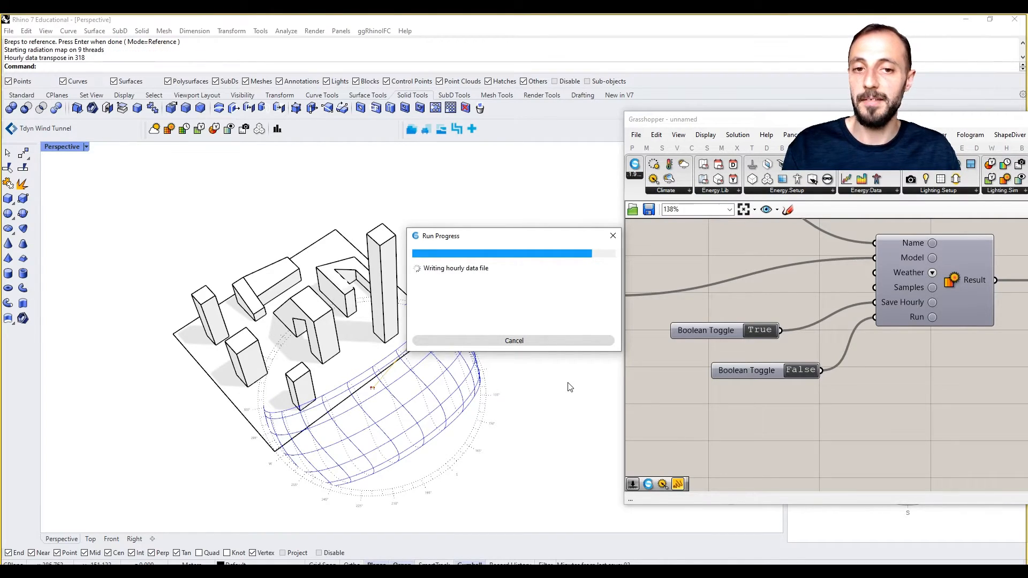
pyautogui.scroll(10, 343, 346)
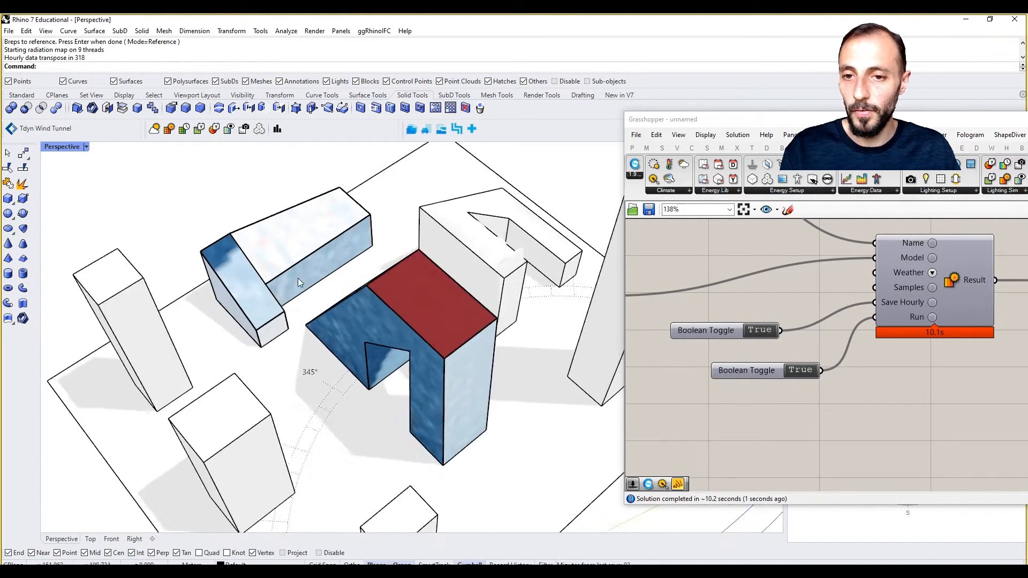
pyautogui.moveTo(472, 277); pyautogui.dragTo(483, 254, button='right')
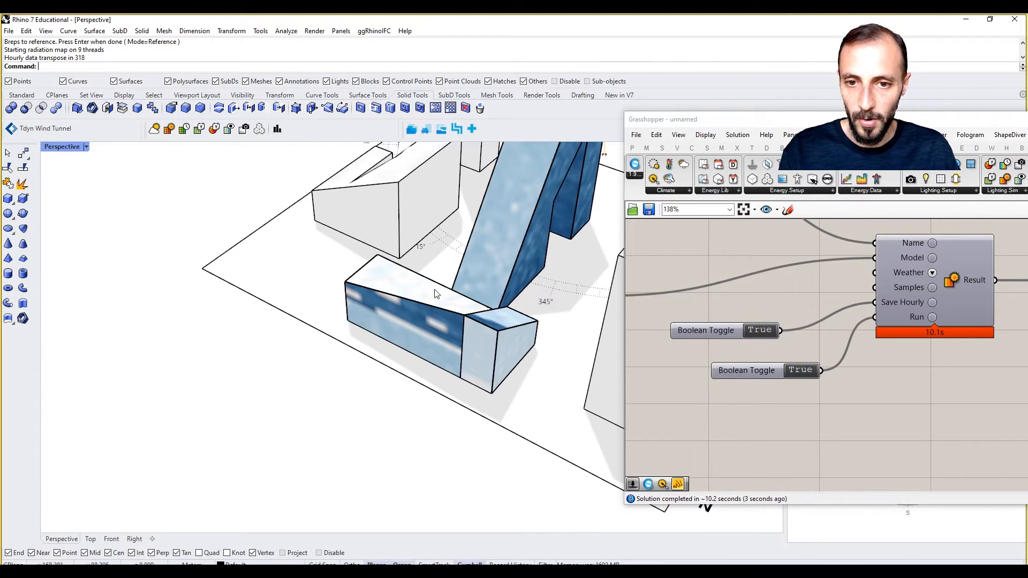
pyautogui.scroll(3, 435, 294)
pyautogui.scroll(3, 474, 325)
# - Hide the L-shaped solid in Rhino and inspect the radiation results on its surfaces from other angles
pyautogui.click(474, 323)
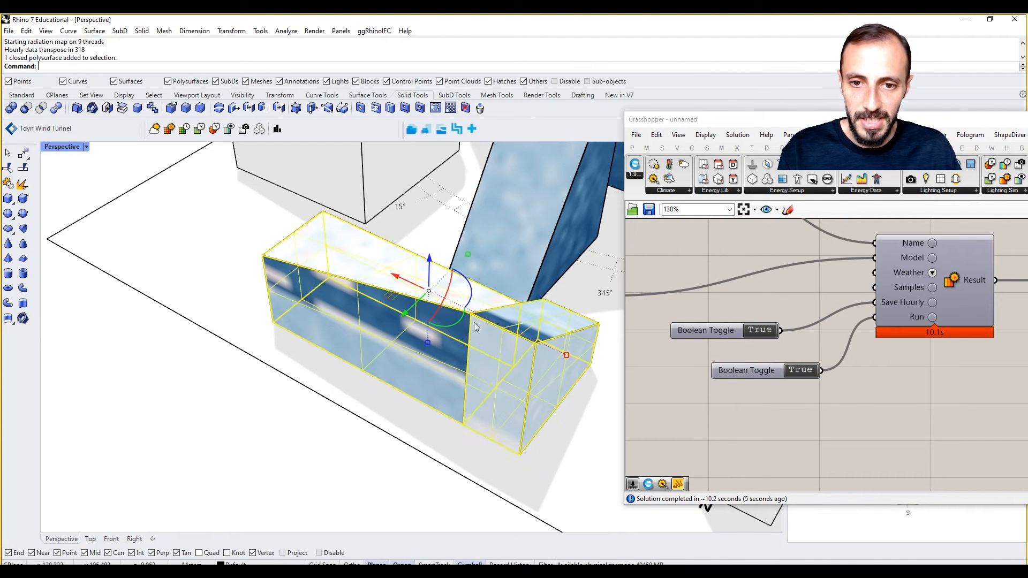
pyautogui.click(22, 95)
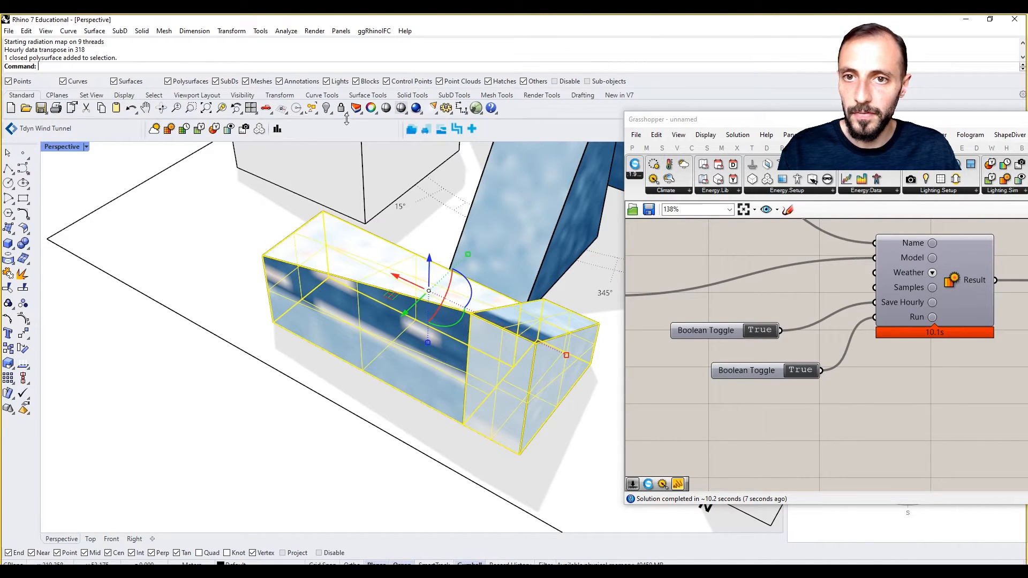
pyautogui.click(326, 108)
pyautogui.moveTo(428, 229); pyautogui.dragTo(261, 267, button='right')
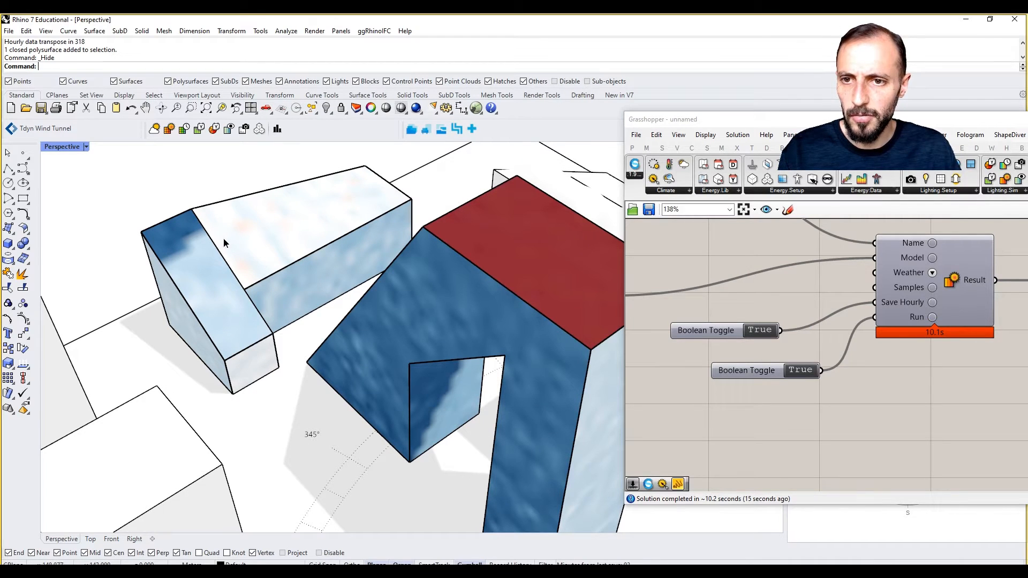
pyautogui.moveTo(210, 240); pyautogui.dragTo(184, 219, button='right')
# - Undo the Hide and Boolean Union, abort the restarted simulation and set its Run toggle to False
pyautogui.hotkey('ctrl', 'z')
pyautogui.hotkey('ctrl', 'z')
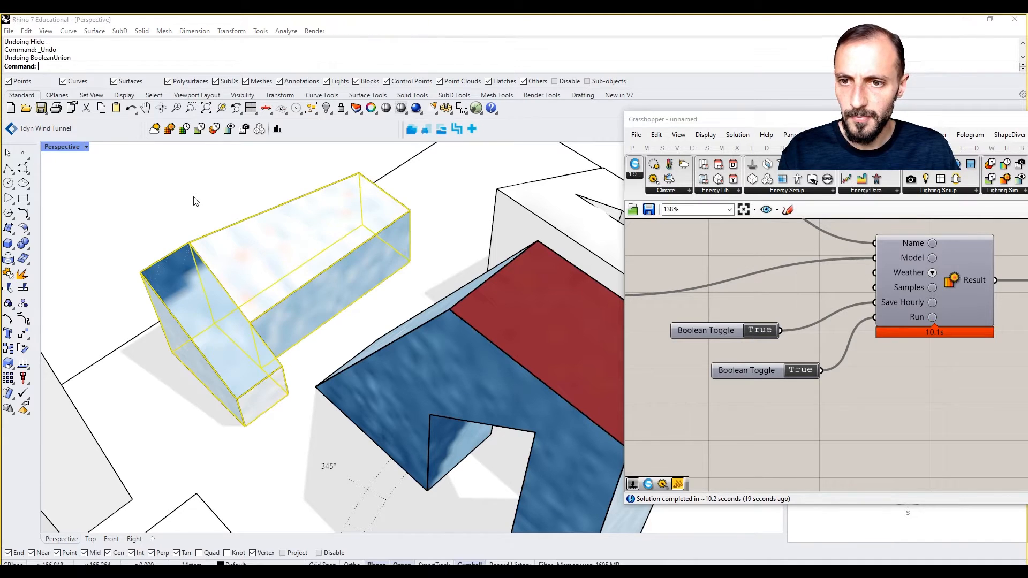
pyautogui.click(518, 341)
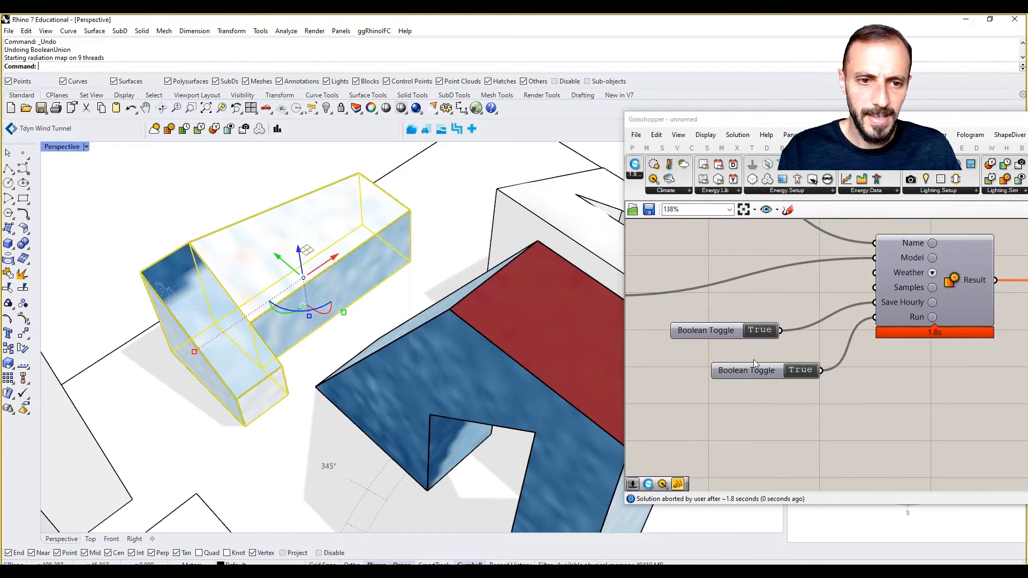
pyautogui.click(801, 370)
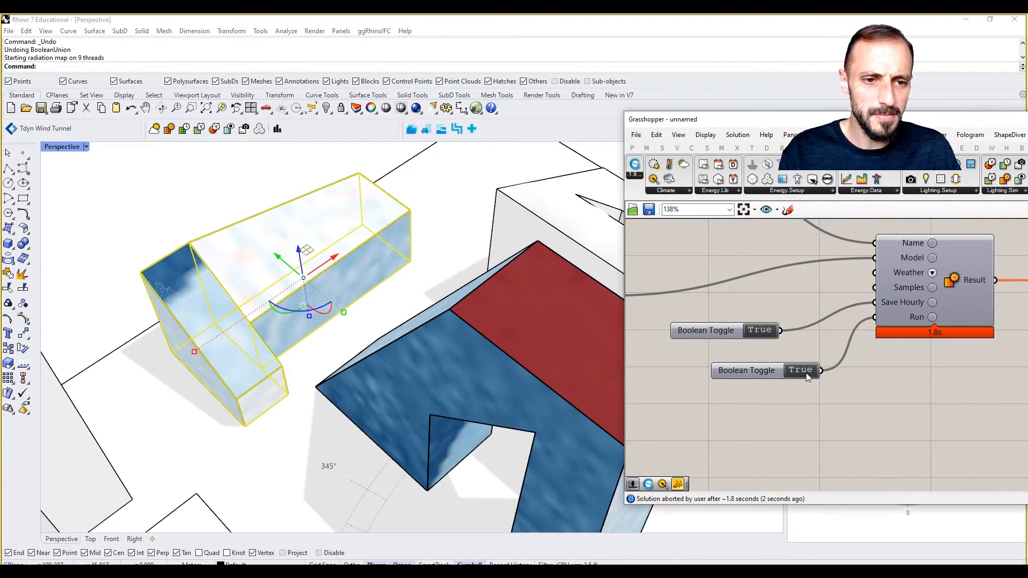
# - Undo the long box's junction corner moves and the lowering of the perpendicular box's free-end roof points
pyautogui.hotkey('ctrl', 'z')
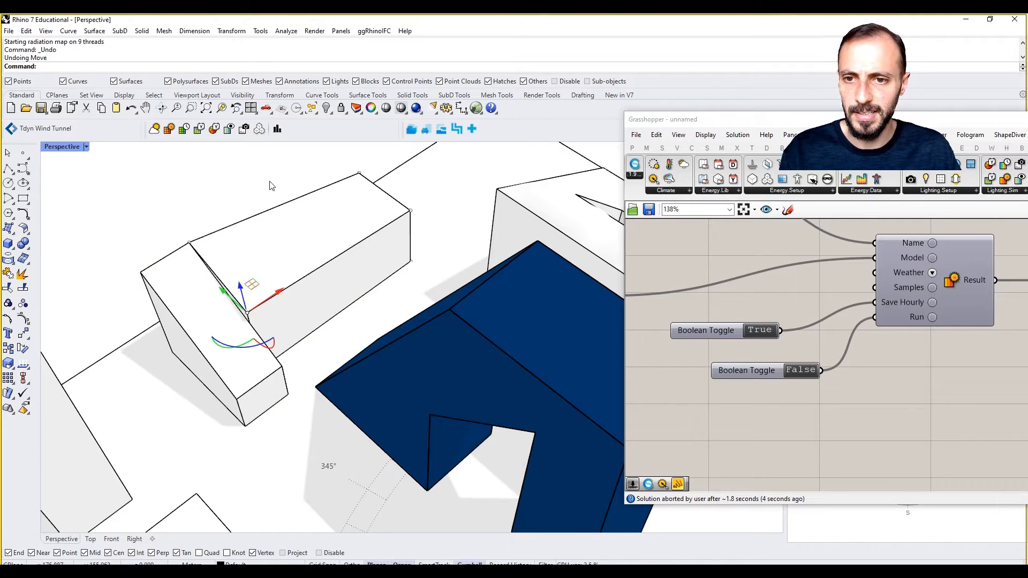
pyautogui.hotkey('ctrl', 'z')
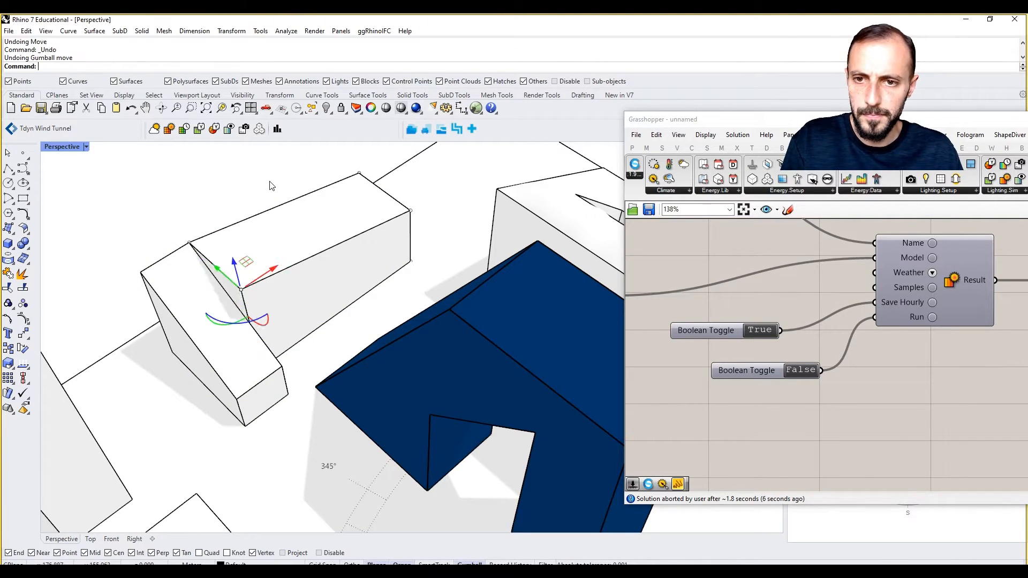
pyautogui.hotkey('ctrl', 'z')
pyautogui.click(199, 229)
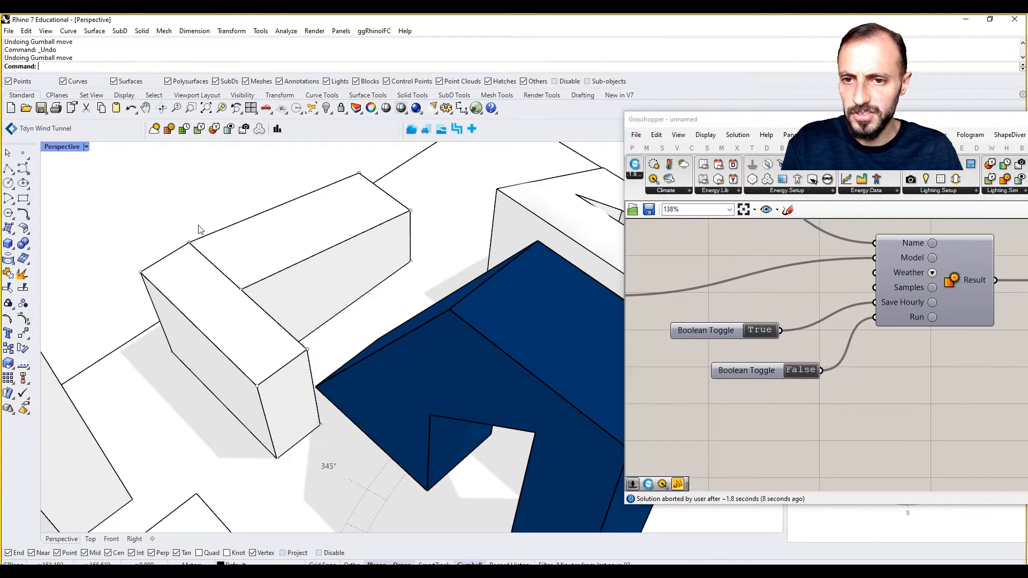
# - Join the long box and the perpendicular box into one solid with Boolean Union
pyautogui.click(245, 250)
pyautogui.keyDown('shift'); pyautogui.click(195, 316); pyautogui.keyUp('shift')
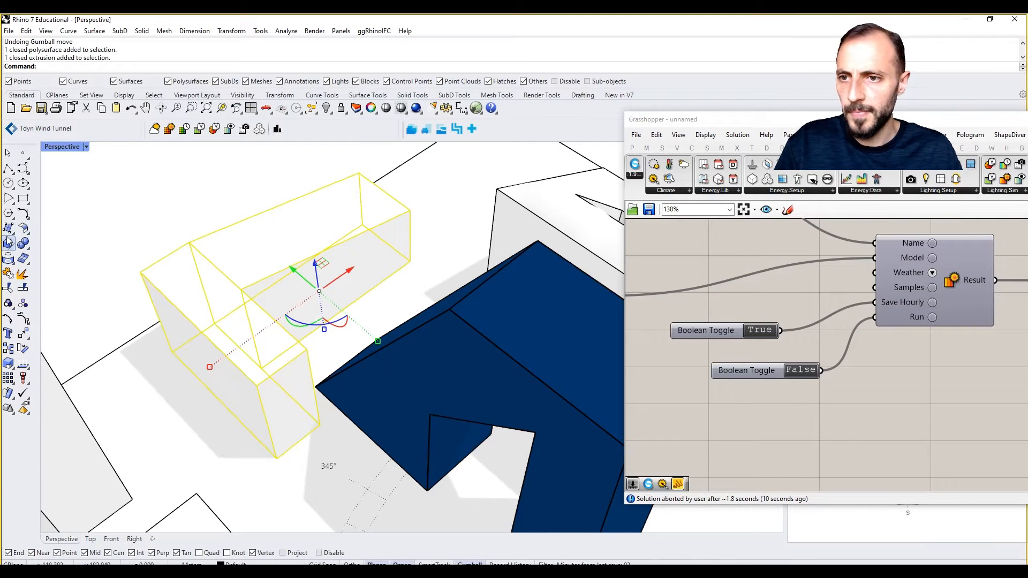
pyautogui.click(21, 246)
# - Try to reassign the massing geometry in the Brep parameter feeding the sensor grid, and clear the selection
pyautogui.scroll(-6, 837, 326)
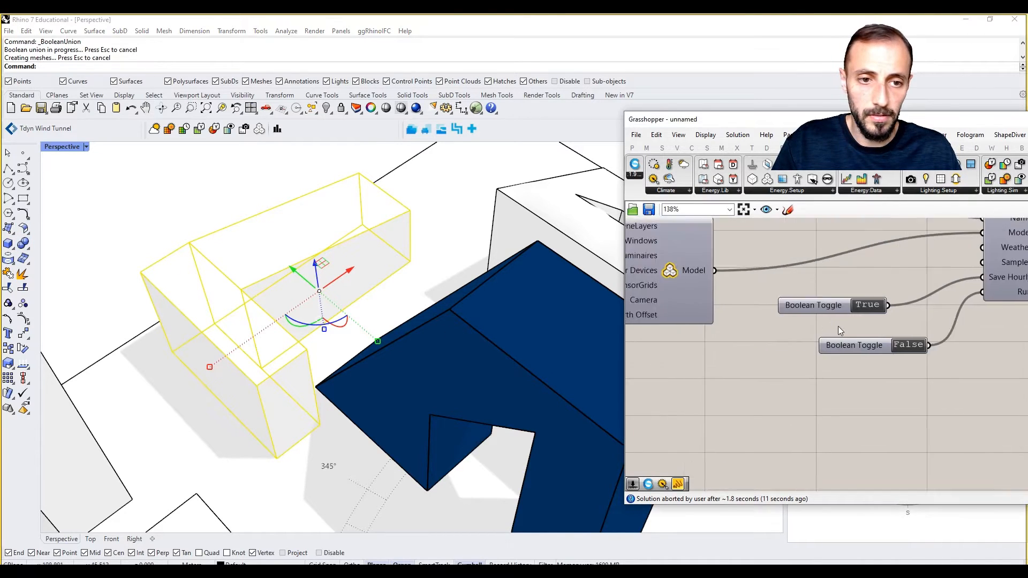
pyautogui.scroll(6, 708, 442)
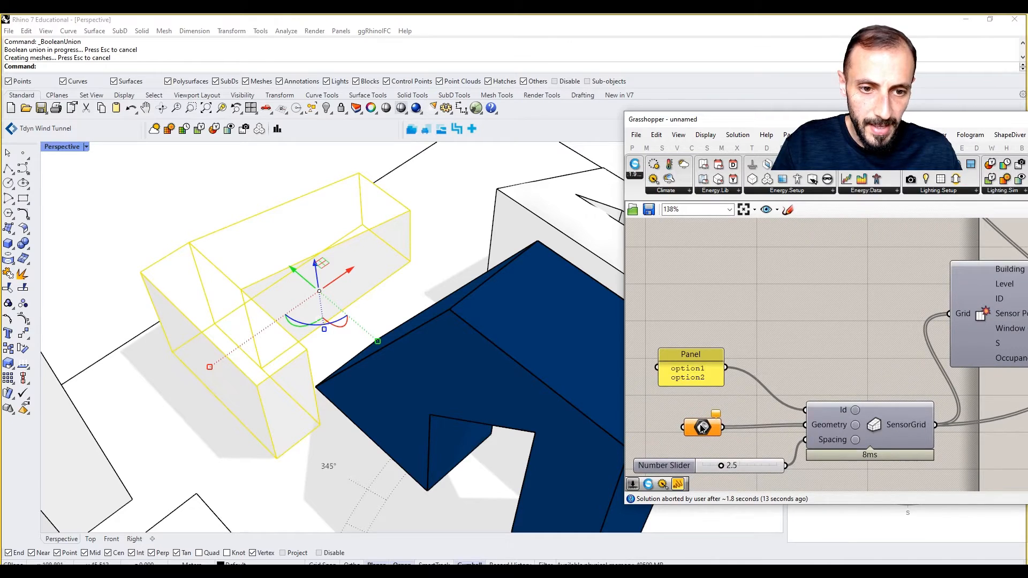
pyautogui.rightClick(699, 428)
pyautogui.click(737, 486)
pyautogui.click(493, 352)
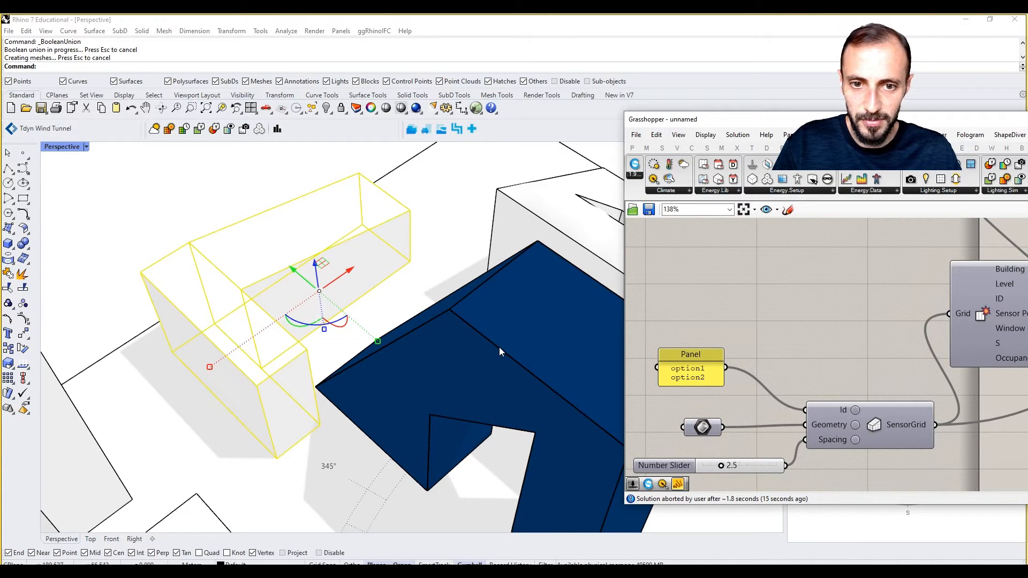
pyautogui.keyDown('shift'); pyautogui.click(504, 358); pyautogui.keyUp('shift')
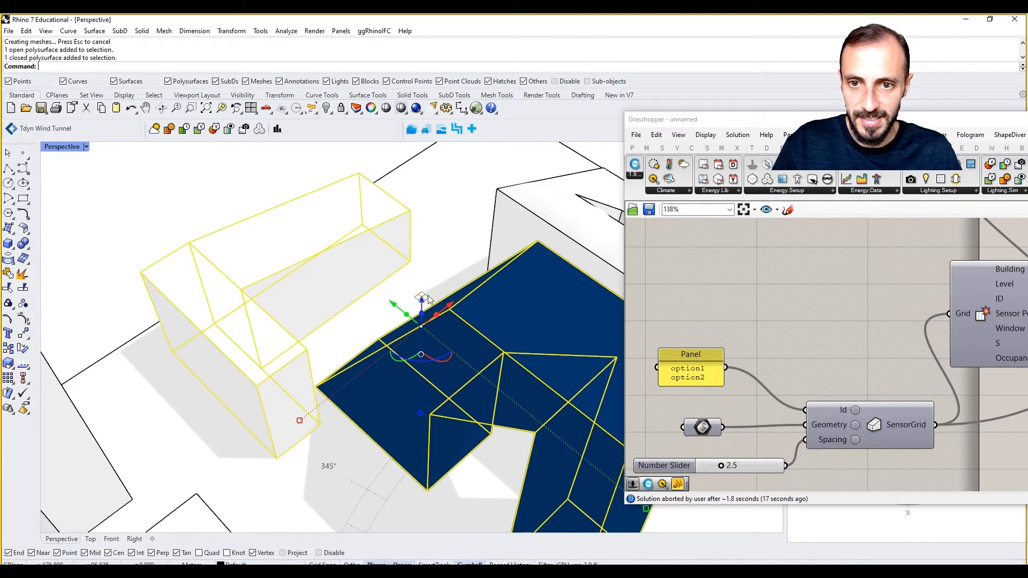
pyautogui.click(713, 410)
pyautogui.click(338, 168)
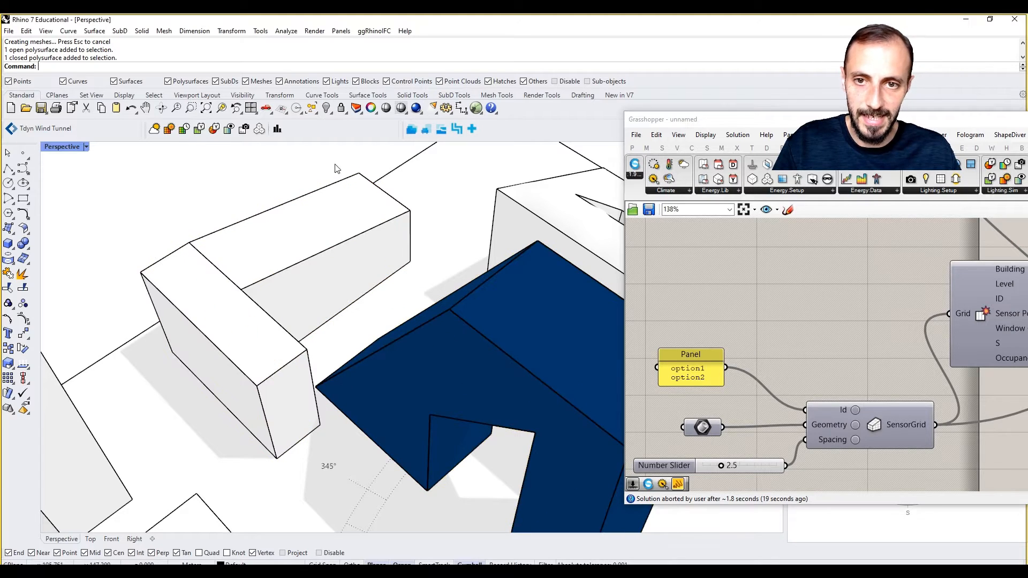
# - Reference the central tower massing and the rejoined L-shaped massing as multiple Breps in the sensor grid's geometry parameter
pyautogui.rightClick(705, 426)
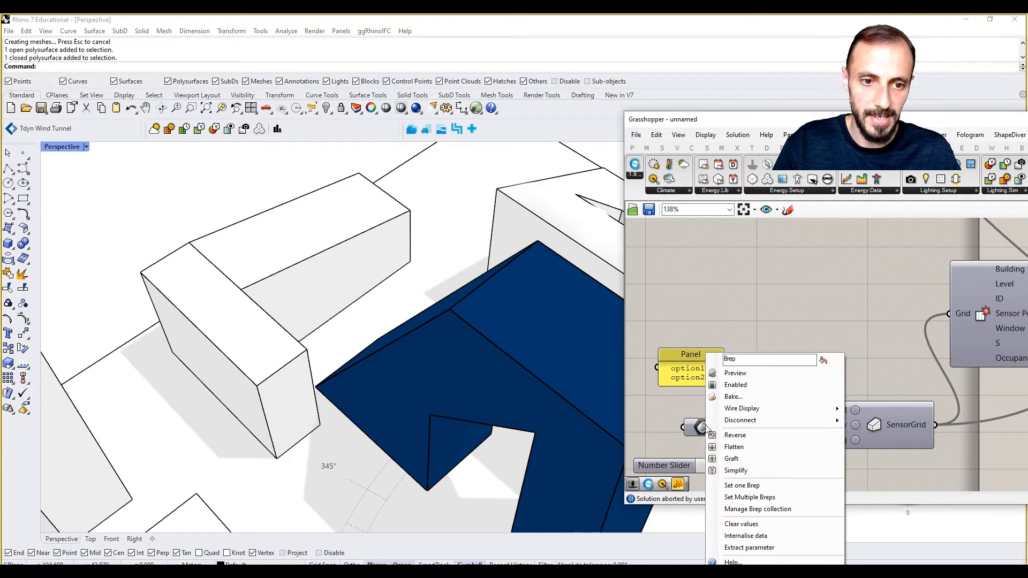
pyautogui.click(750, 494)
pyautogui.click(493, 353)
pyautogui.click(325, 256)
pyautogui.press('Return')
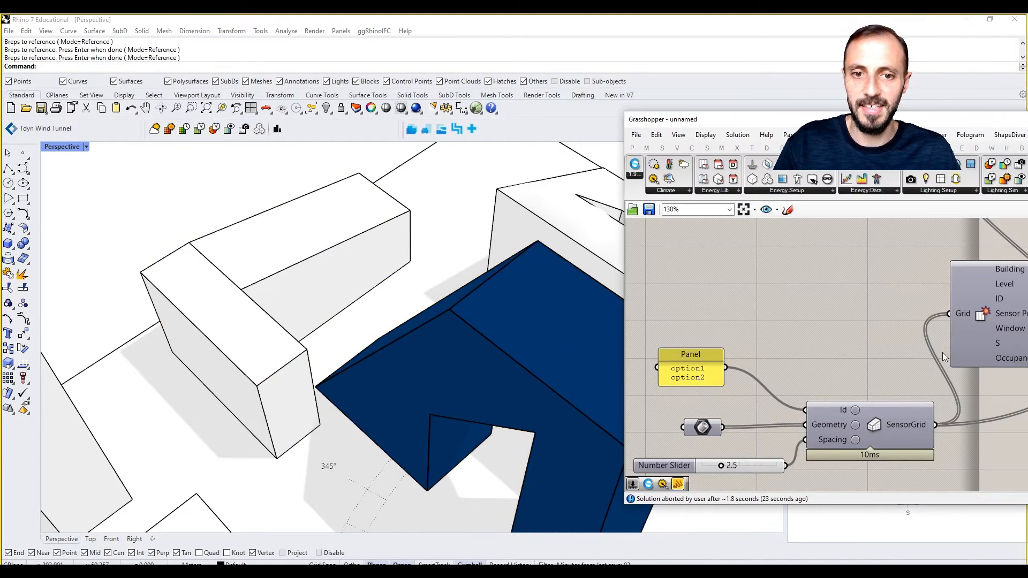
pyautogui.scroll(-3, 874, 337)
pyautogui.moveTo(962, 248); pyautogui.dragTo(876, 363, button='right')
pyautogui.scroll(5, 895, 304)
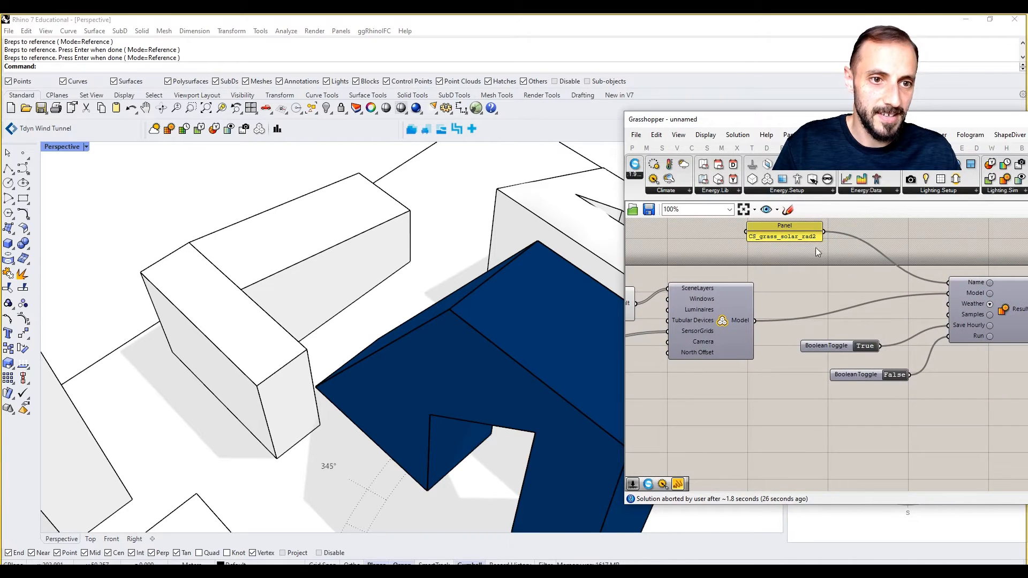
# - Rename the simulation result to CS_grass_solar_rad3 in the name panel and run the radiation simulation
pyautogui.doubleClick(814, 237)
pyautogui.moveTo(823, 181); pyautogui.dragTo(818, 181)
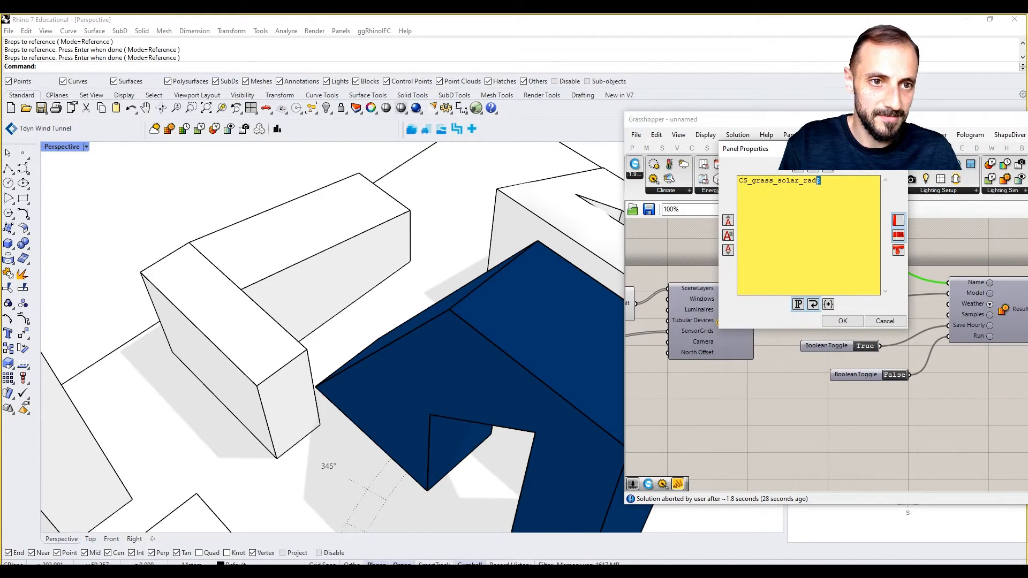
pyautogui.write('3')
pyautogui.click(843, 321)
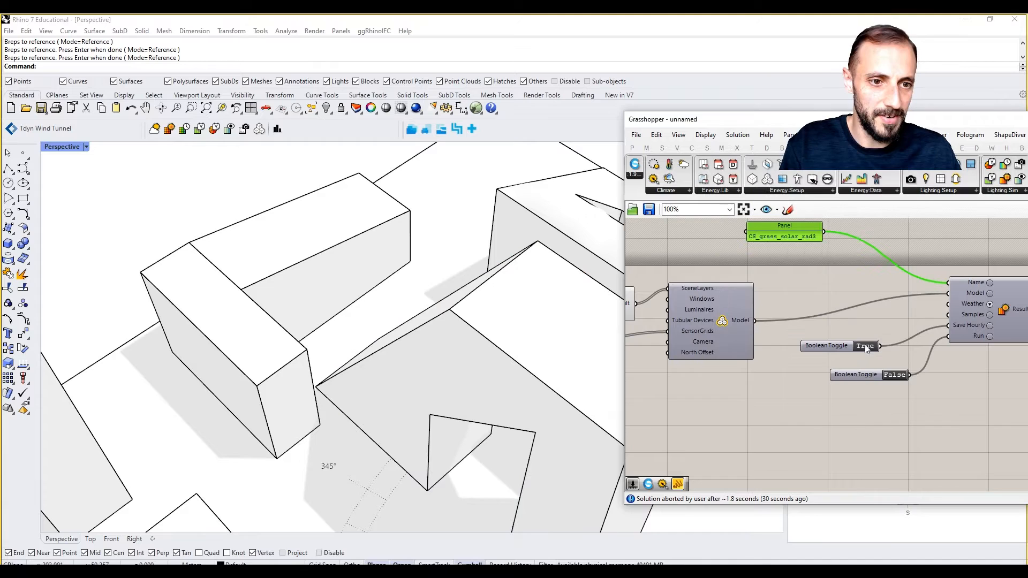
pyautogui.click(892, 375)
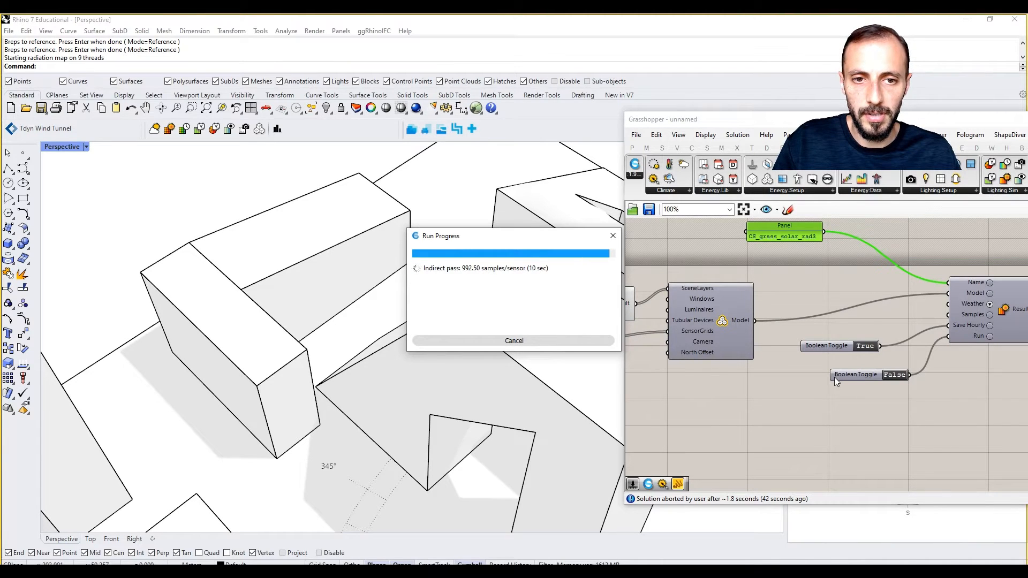
# - Inspect the solar radiation results mapped on the faces of both massings from several sides
pyautogui.moveTo(219, 294); pyautogui.dragTo(411, 266, button='right')
pyautogui.scroll(5, 476, 307)
pyautogui.scroll(-5, 476, 307)
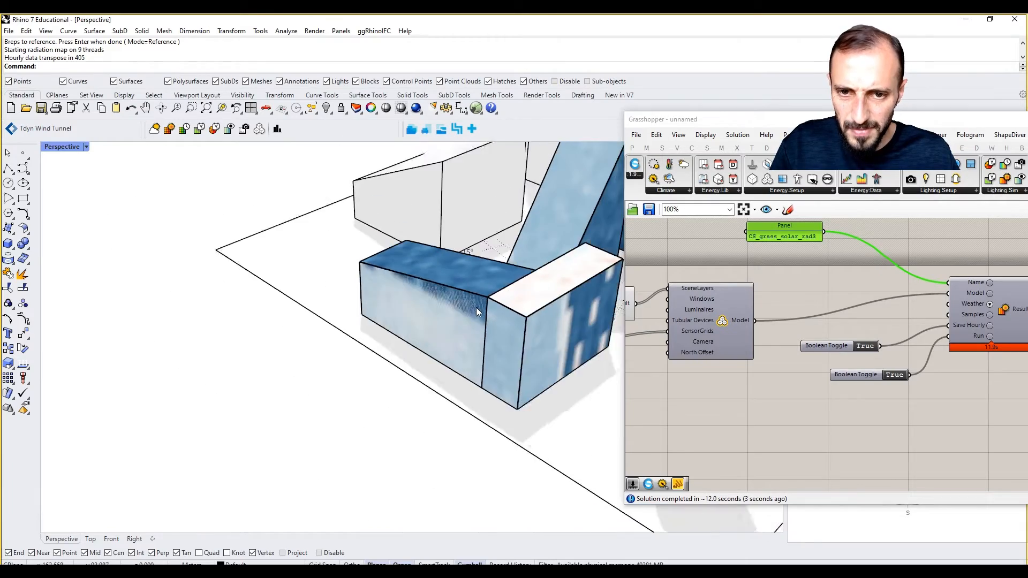
pyautogui.moveTo(477, 308); pyautogui.dragTo(301, 354, button='right')
pyautogui.scroll(5, 331, 352)
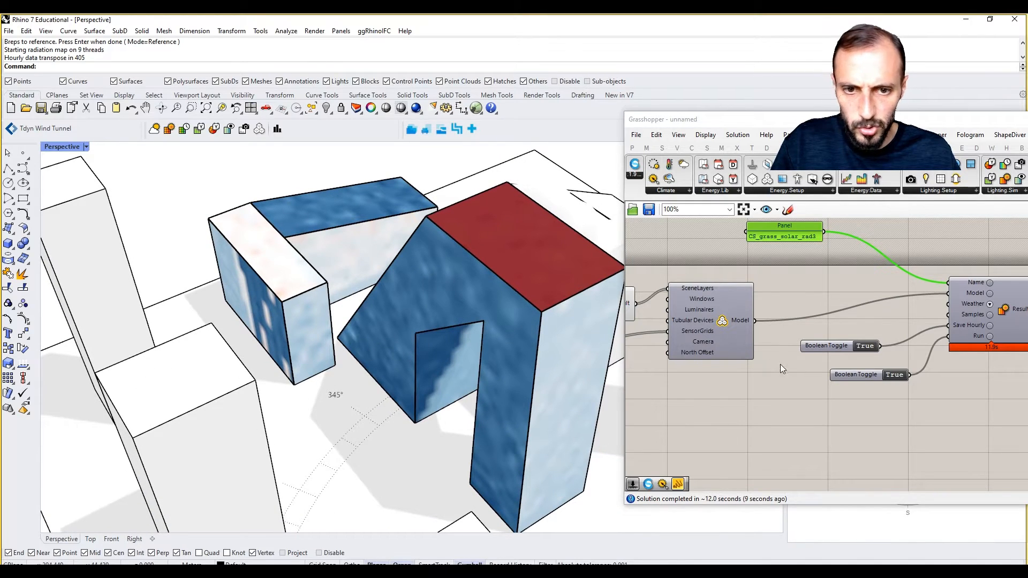
# - Examine the error and the Grid, Metric, Falsecolor and value inputs of the results mesh component
pyautogui.scroll(-5, 780, 365)
pyautogui.moveTo(978, 365); pyautogui.dragTo(795, 362, button='right')
pyautogui.scroll(4, 970, 371)
pyautogui.moveTo(944, 334); pyautogui.dragTo(857, 347, button='right')
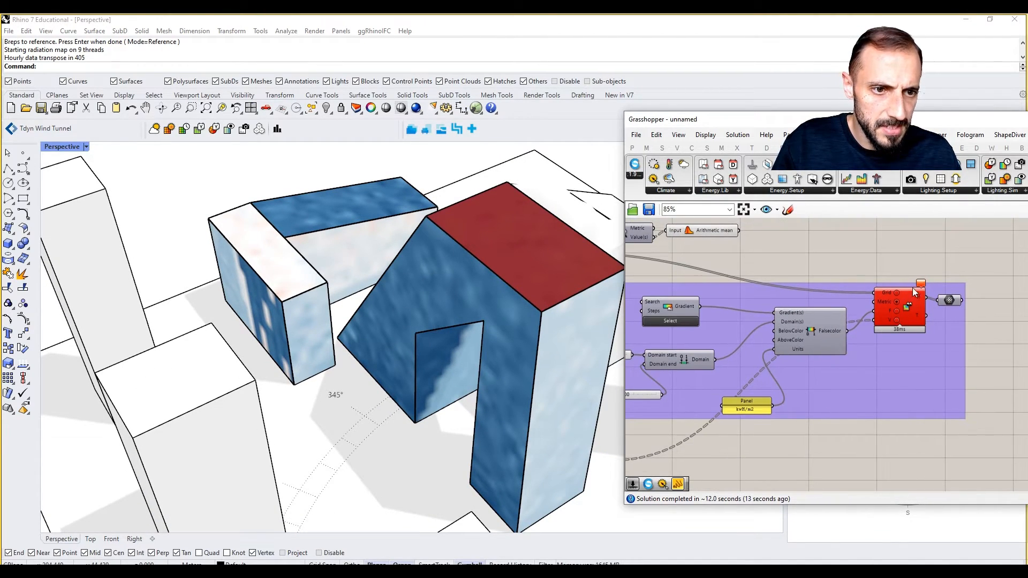
pyautogui.moveTo(921, 289)
pyautogui.scroll(2, 892, 291)
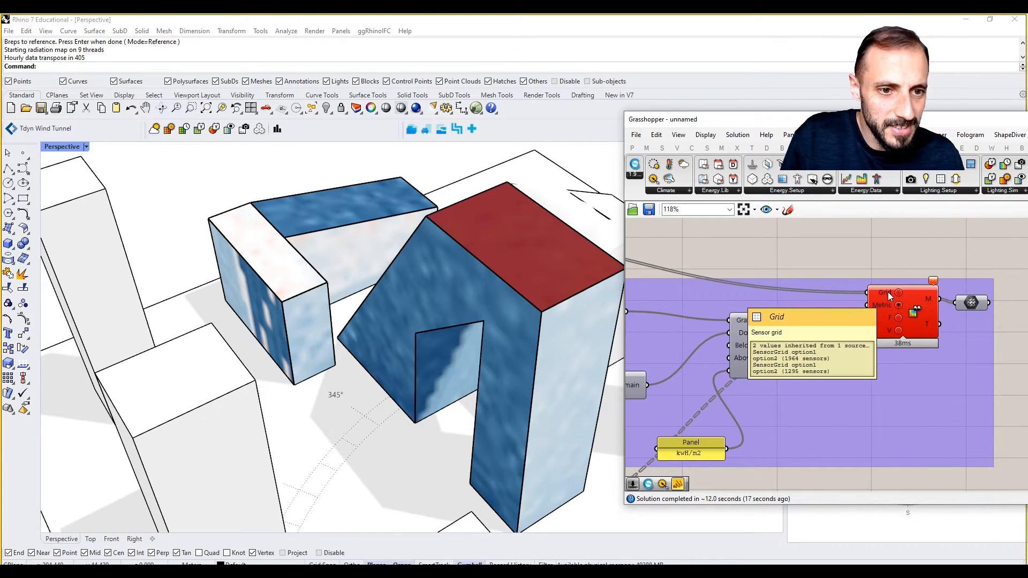
pyautogui.moveTo(882, 306)
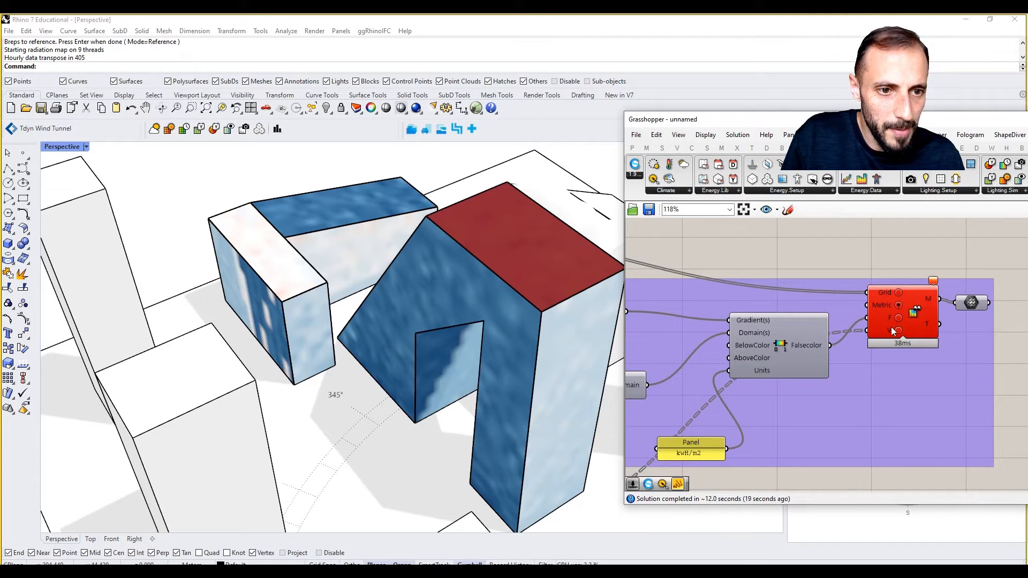
pyautogui.moveTo(888, 329)
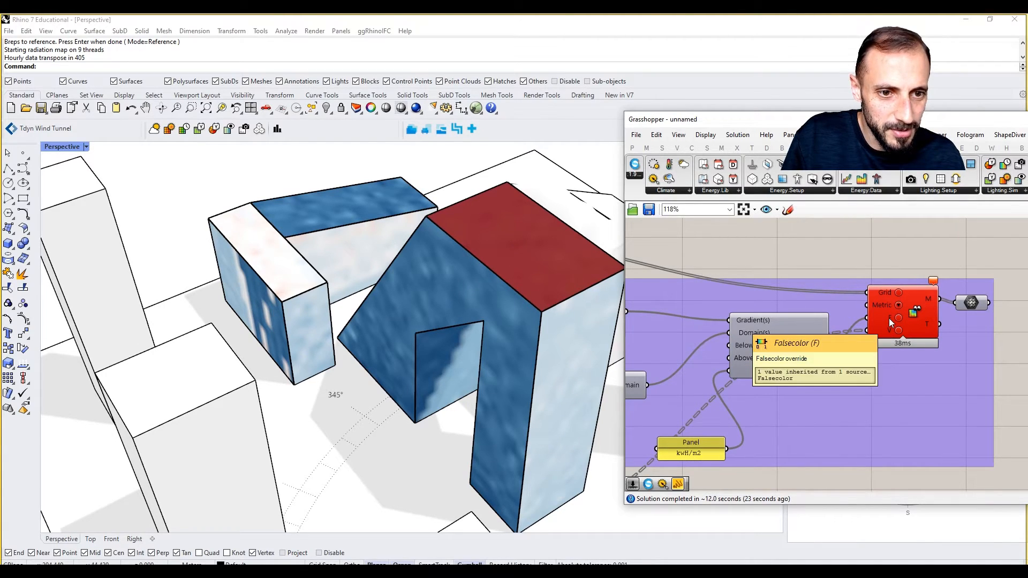
pyautogui.scroll(4, 911, 275)
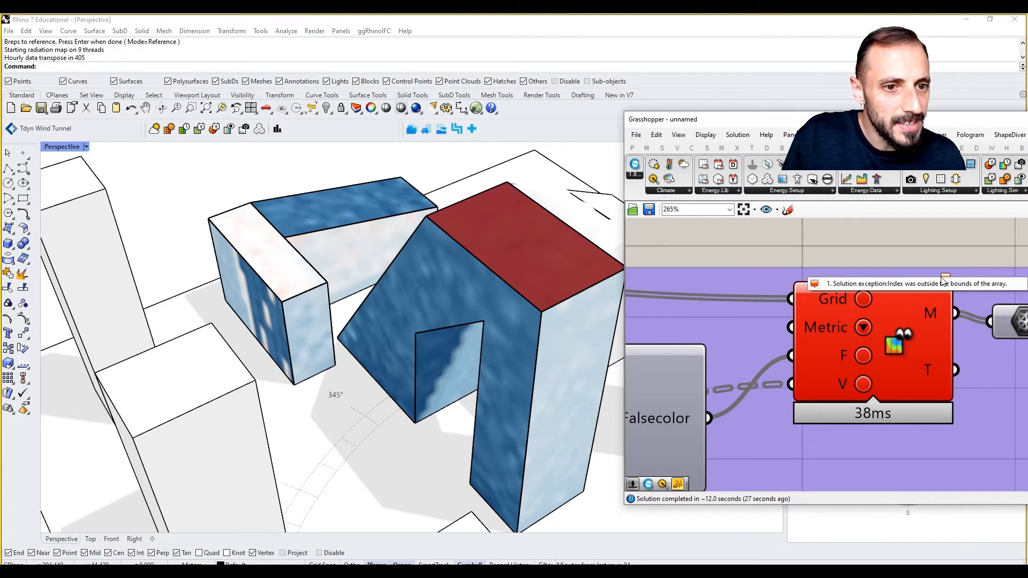
pyautogui.scroll(-5, 943, 281)
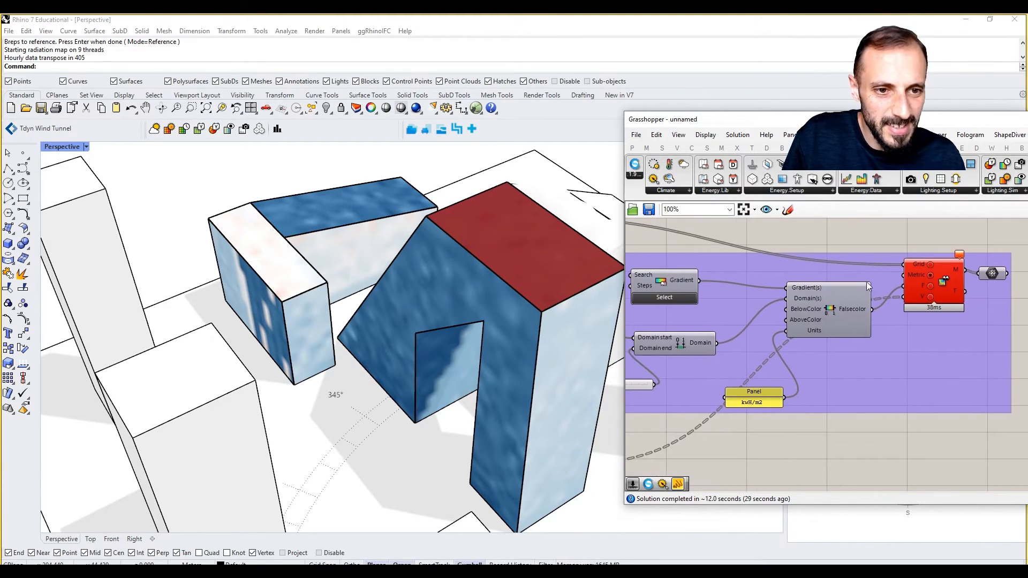
pyautogui.moveTo(917, 343); pyautogui.dragTo(814, 365, button='right')
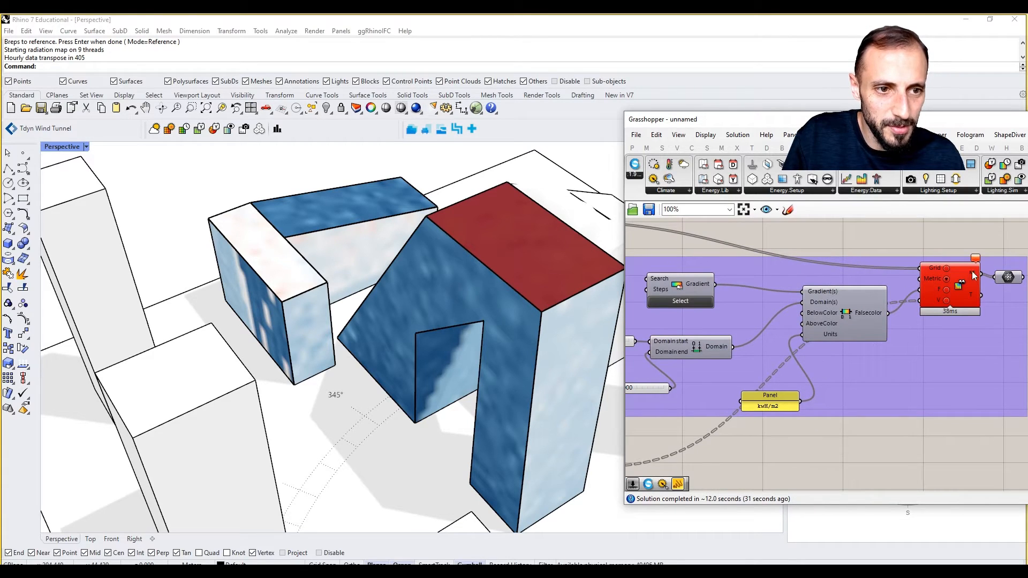
pyautogui.moveTo(939, 306)
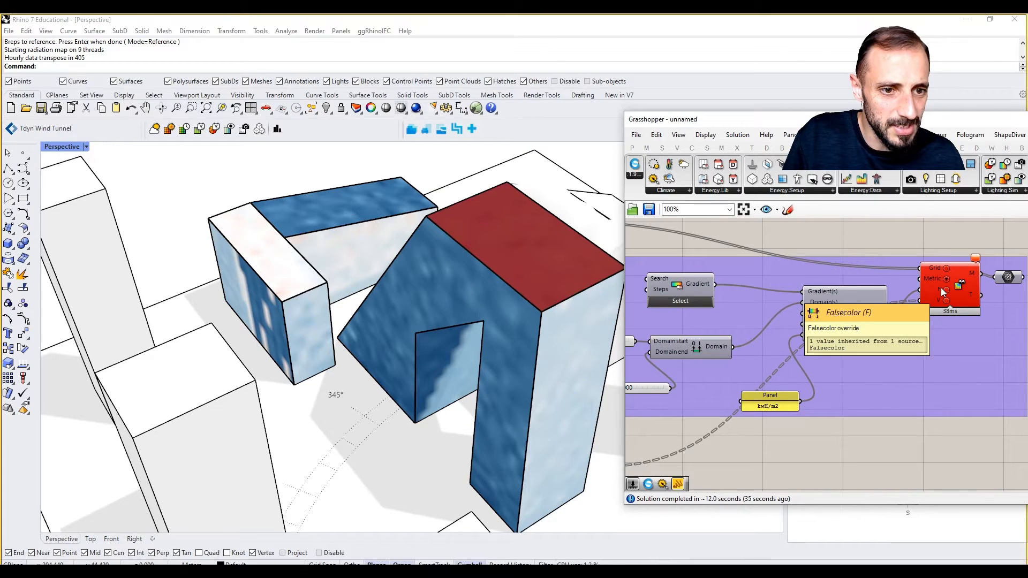
pyautogui.moveTo(937, 283)
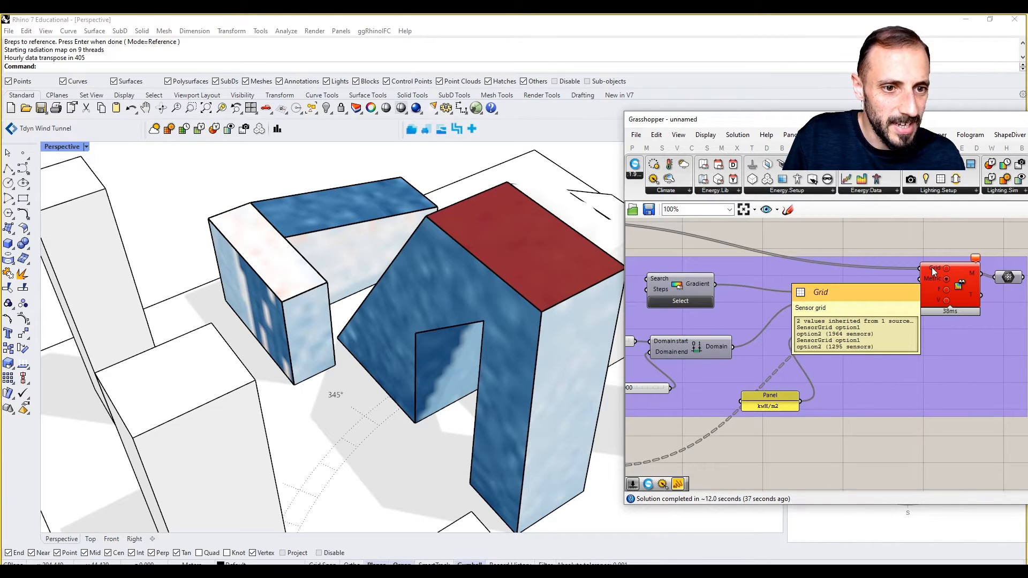
# - Graft the Grid input of the results mesh component and check the recoloured massings
pyautogui.rightClick(932, 268)
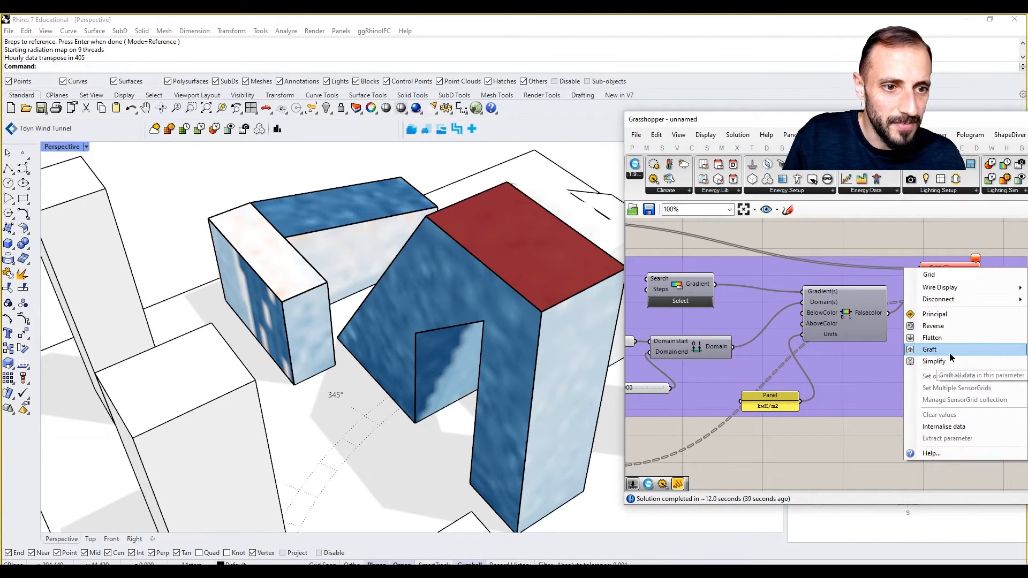
pyautogui.click(950, 376)
pyautogui.moveTo(950, 282); pyautogui.dragTo(900, 288, button='right')
pyautogui.click(899, 288)
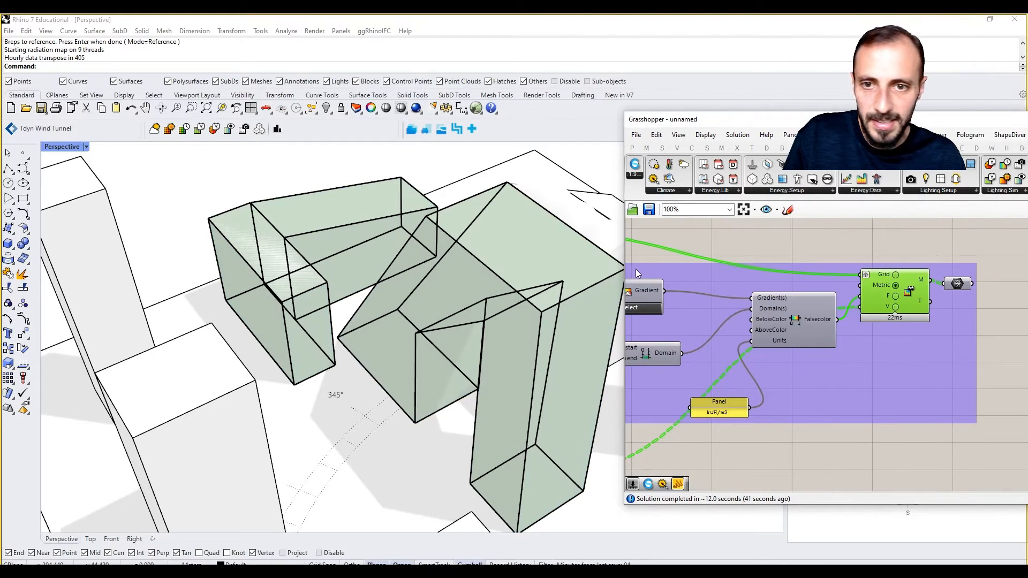
pyautogui.click(888, 258)
pyautogui.moveTo(455, 242); pyautogui.dragTo(333, 271, button='right')
# - Turn off Graft on the mesh component's Grid input, compare the massing colours and check the Metric options
pyautogui.rightClick(881, 284)
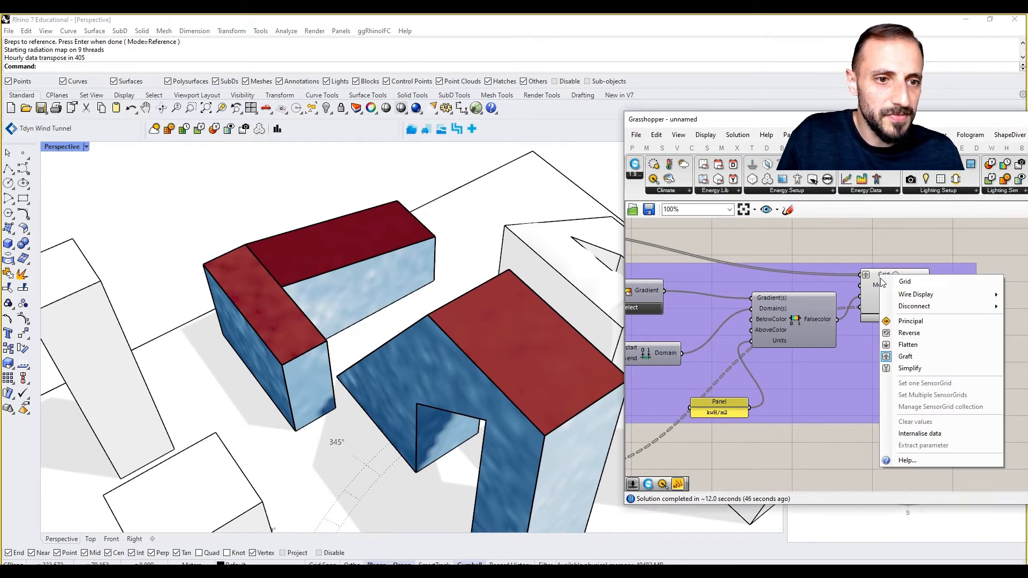
pyautogui.click(908, 356)
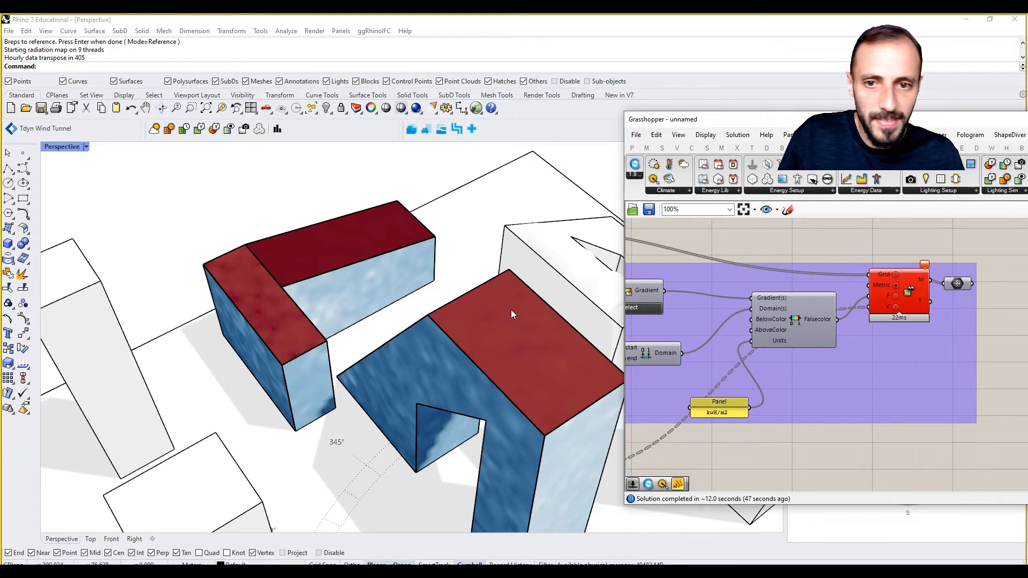
pyautogui.click(904, 293)
pyautogui.click(876, 247)
pyautogui.moveTo(362, 264); pyautogui.dragTo(542, 249, button='right')
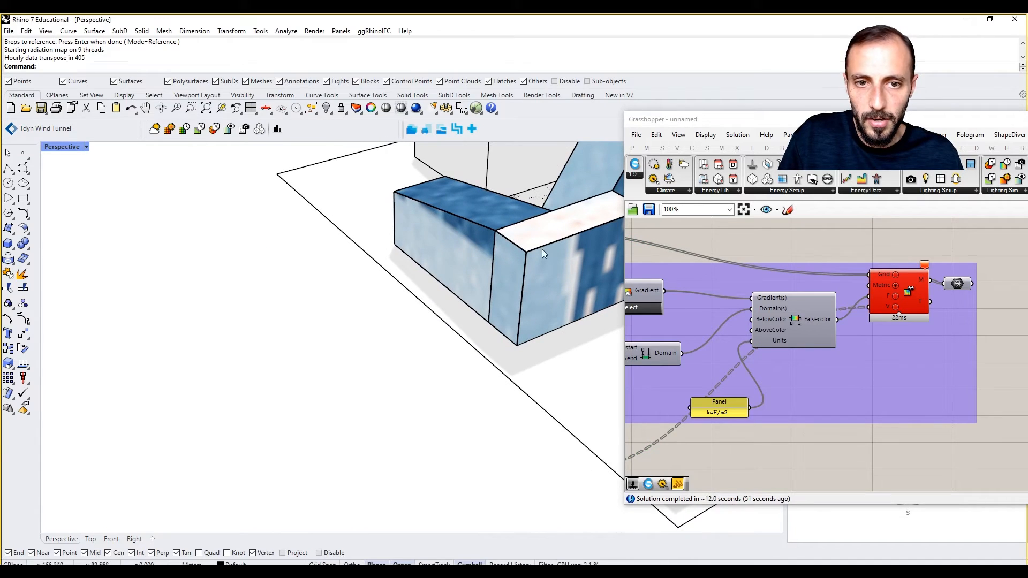
pyautogui.click(895, 287)
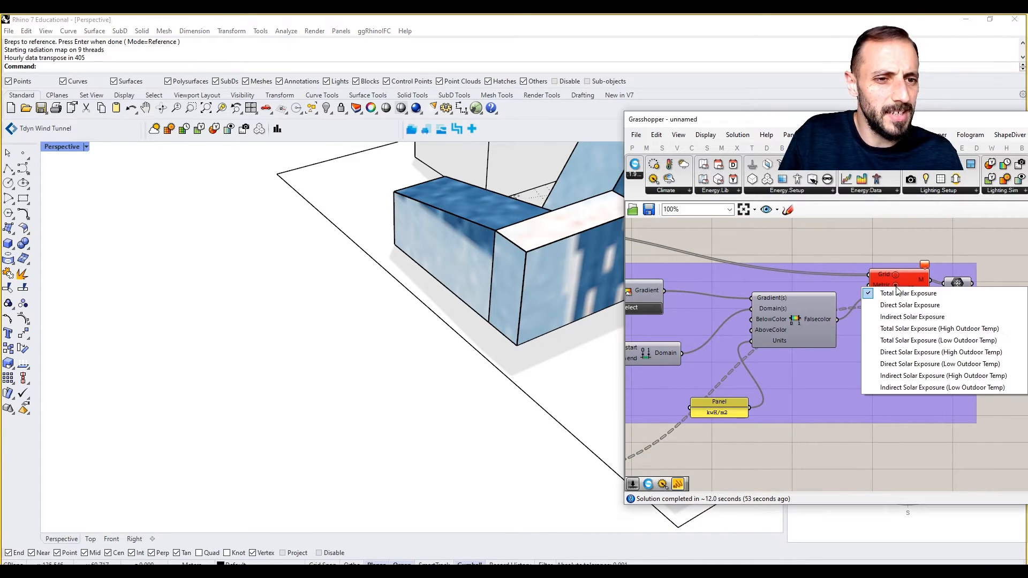
pyautogui.click(863, 274)
# - Turn Graft back on for the mesh component's Grid input and review both massings
pyautogui.rightClick(881, 277)
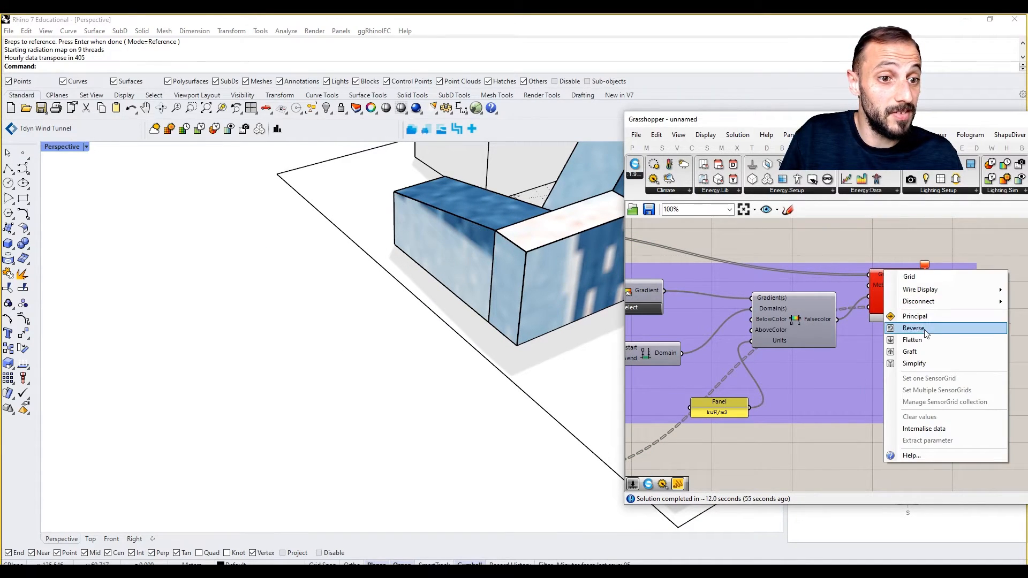
pyautogui.click(917, 351)
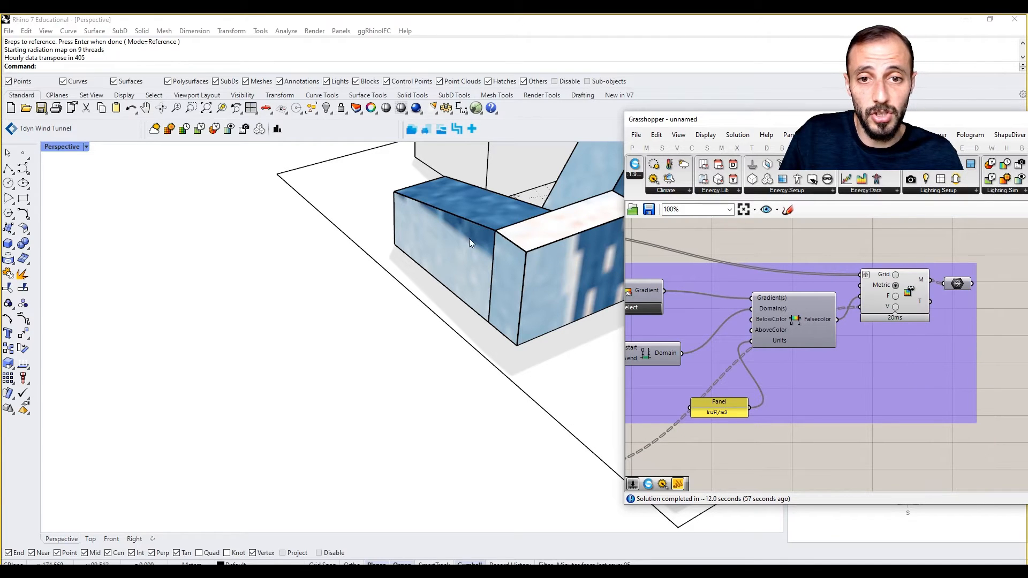
pyautogui.moveTo(546, 266); pyautogui.dragTo(266, 269, button='right')
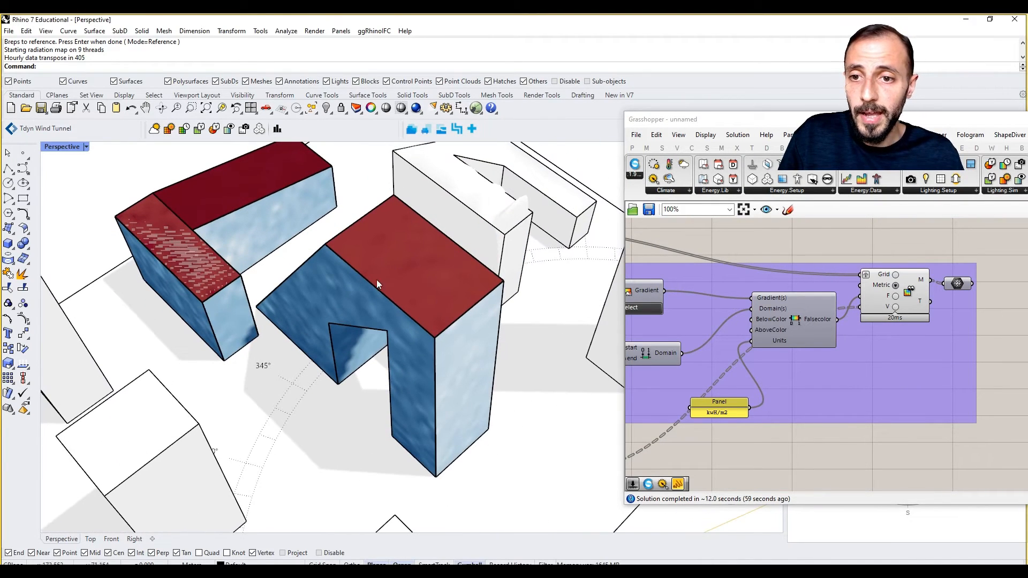
# - Hide the original L-shaped and central tower polysurfaces so only their radiation meshes show
pyautogui.click(214, 224)
pyautogui.hotkey('ctrl', 'h')
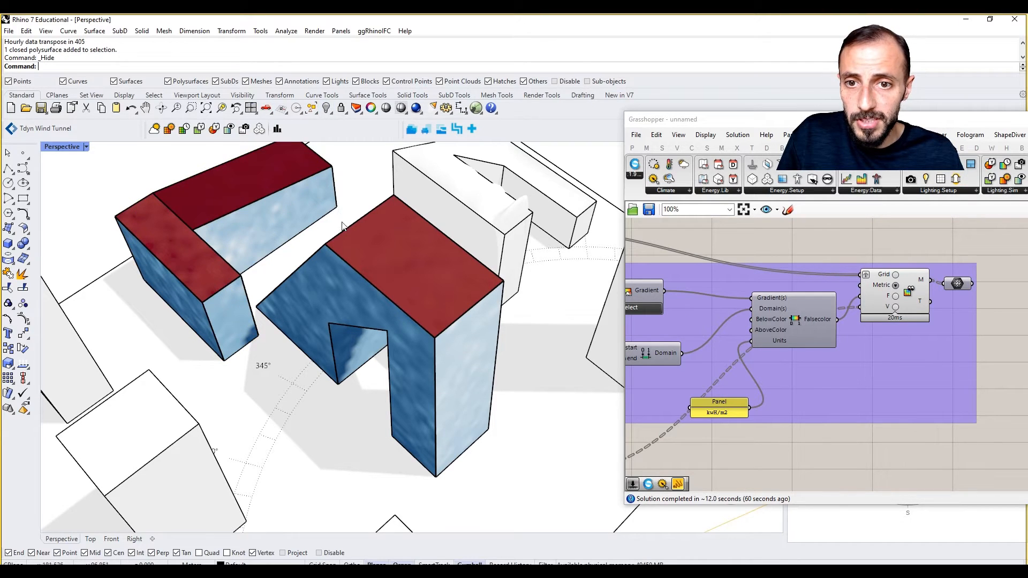
pyautogui.click(342, 233)
pyautogui.hotkey('ctrl', 'h')
pyautogui.moveTo(344, 238); pyautogui.dragTo(337, 265, button='right')
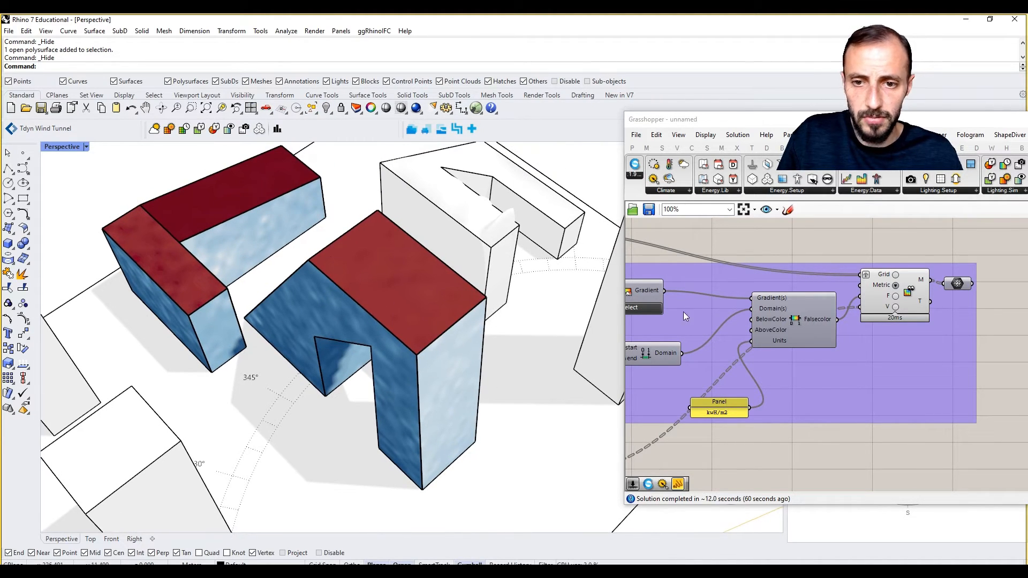
# - Move the grid metric and Arithmetic mean components up to clear space above the falsecolor group
pyautogui.scroll(-3, 684, 311)
pyautogui.scroll(2, 767, 322)
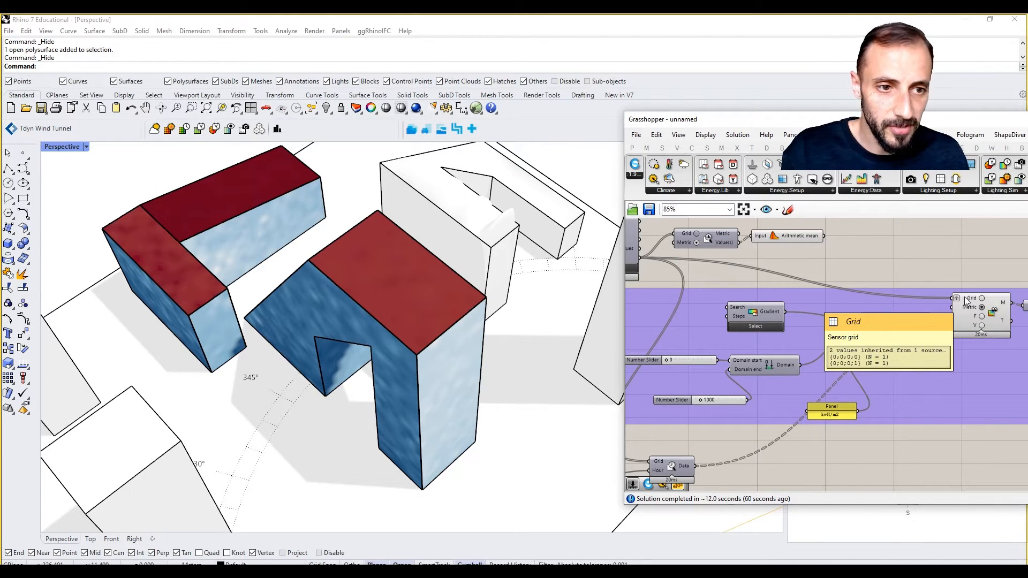
pyautogui.moveTo(737, 293); pyautogui.dragTo(804, 338, button='right')
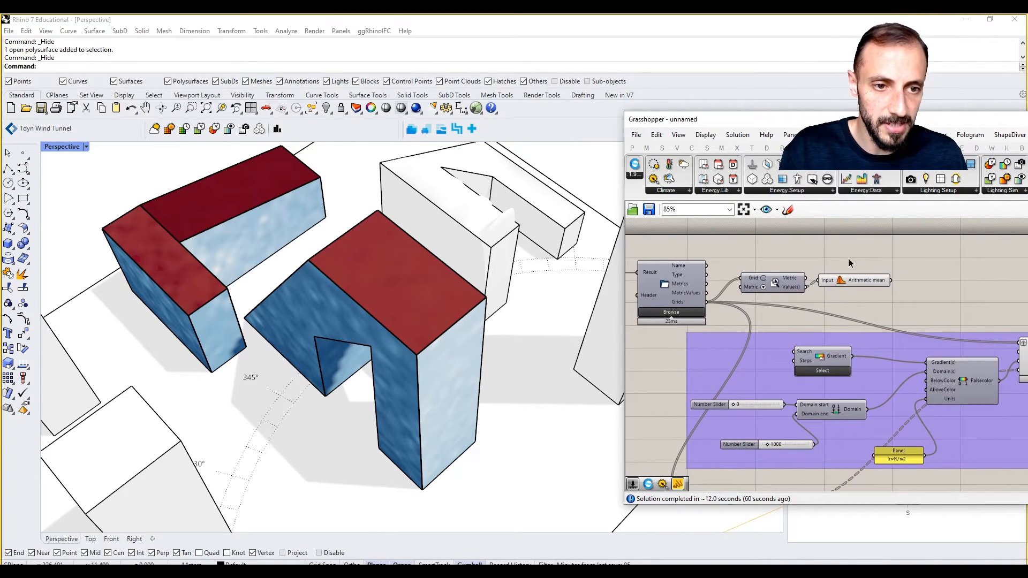
pyautogui.moveTo(848, 258); pyautogui.dragTo(815, 240)
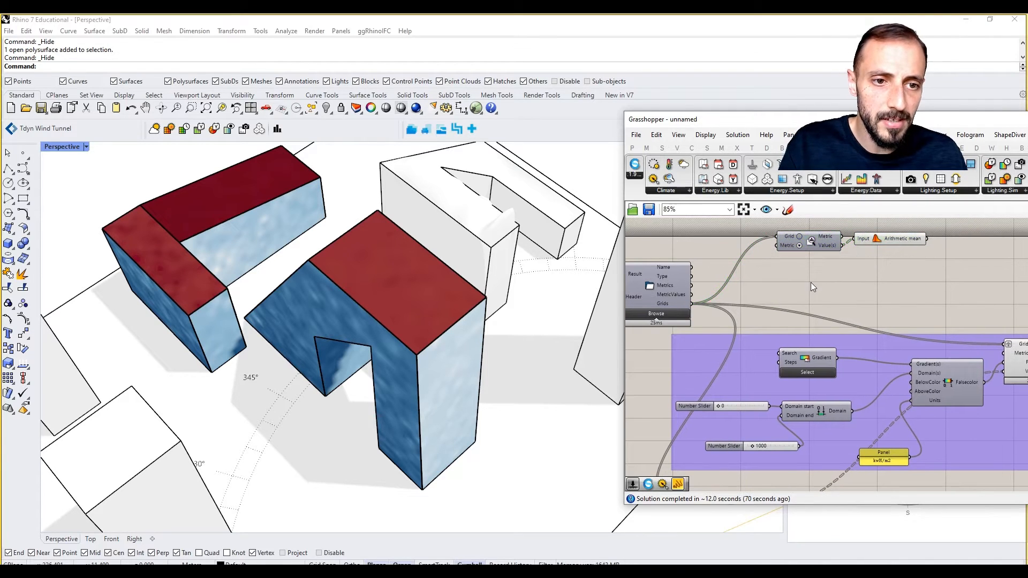
# - Place a List Item component in the cleared space beneath the Arithmetic mean component
pyautogui.doubleClick(811, 282)
pyautogui.write('item')
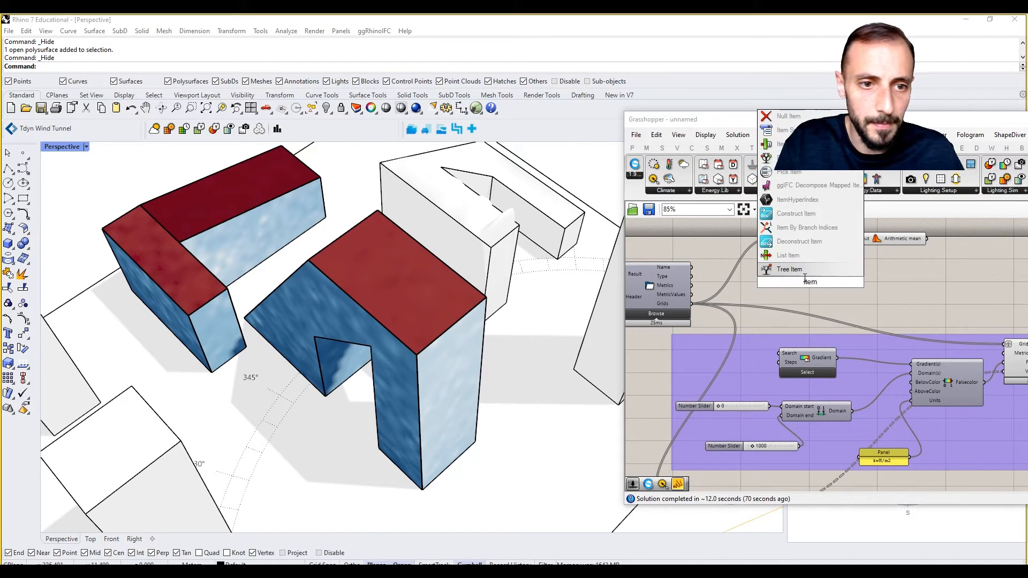
pyautogui.click(788, 255)
pyautogui.moveTo(799, 283); pyautogui.dragTo(847, 284)
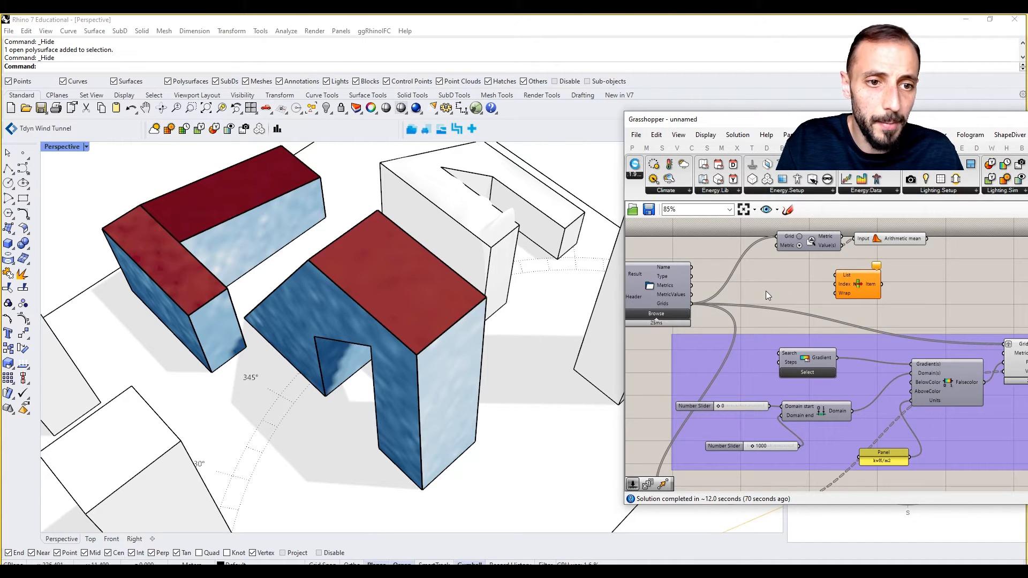
# - Add a Data parameter beside the Grids output of the results component
pyautogui.doubleClick(795, 292)
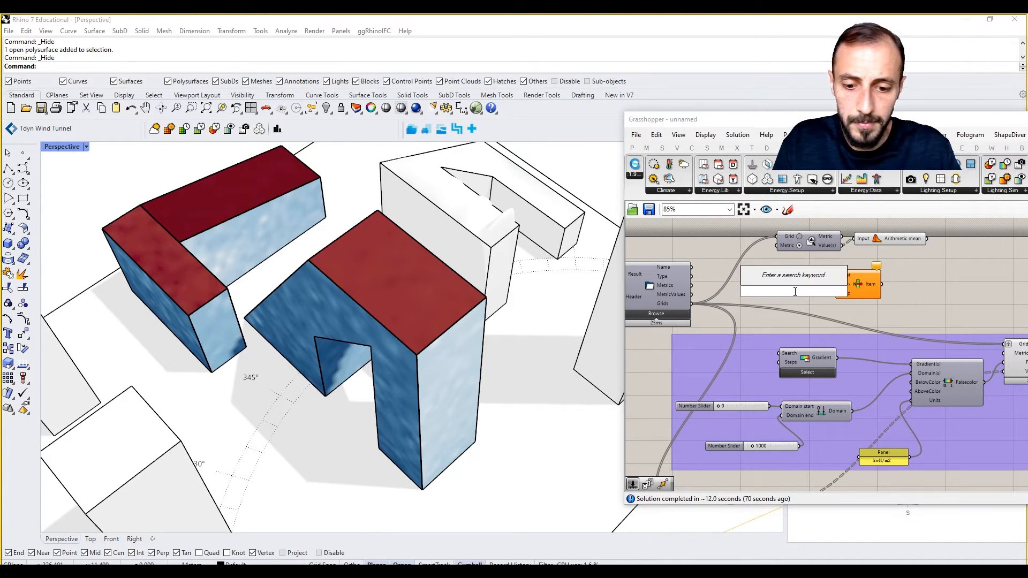
pyautogui.write('data')
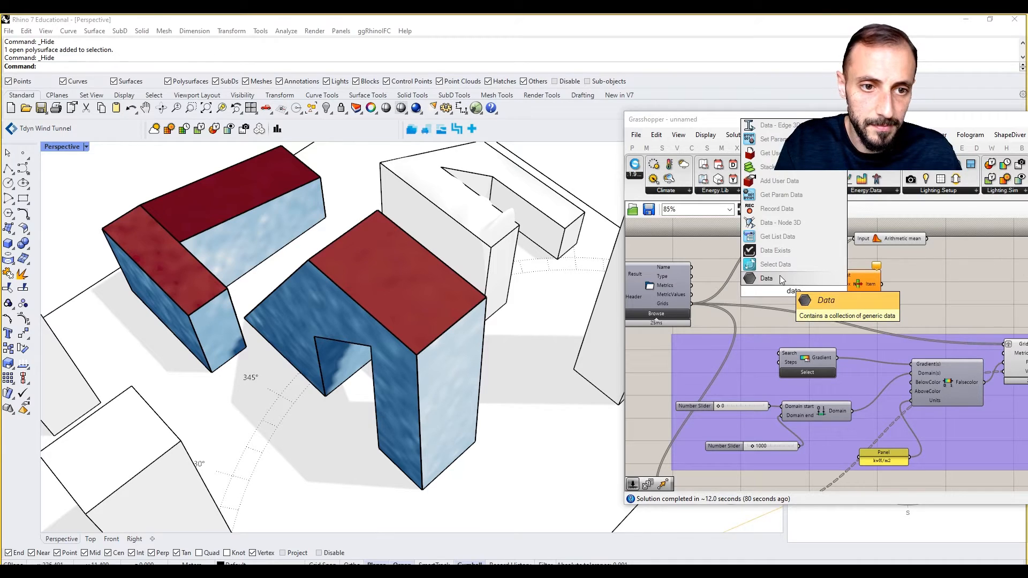
pyautogui.click(780, 276)
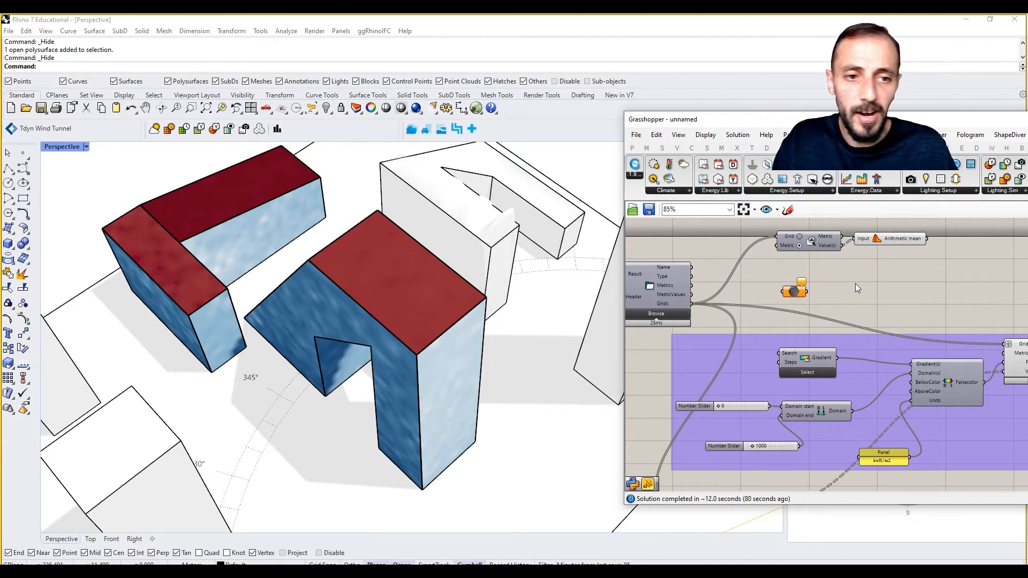
# - Try to feed the result Grids through the Data parameter into the Gate input of a new Stream Filter component
pyautogui.doubleClick(856, 285)
pyautogui.write('stream file')
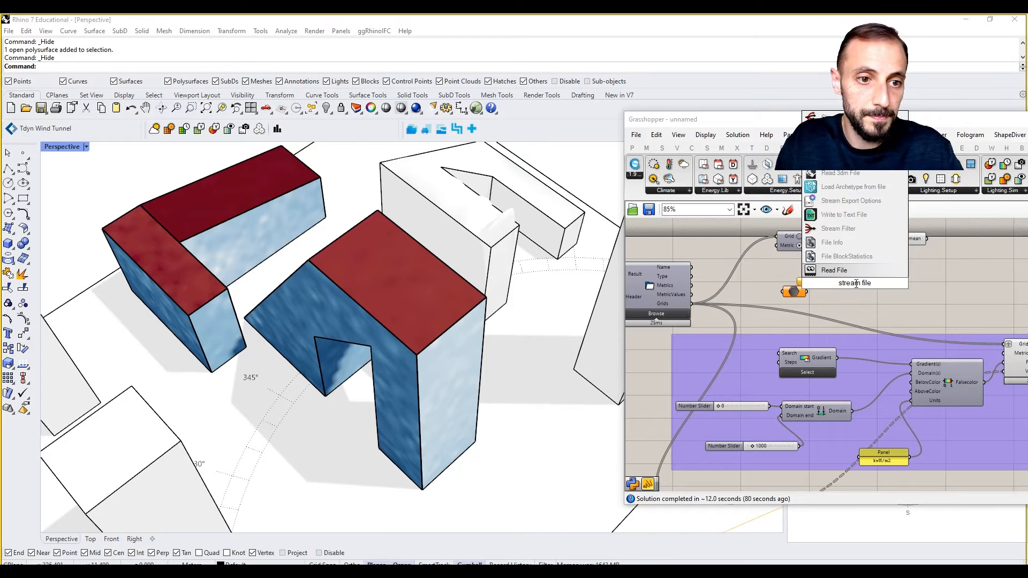
pyautogui.press('BackSpace')
pyautogui.write('ter')
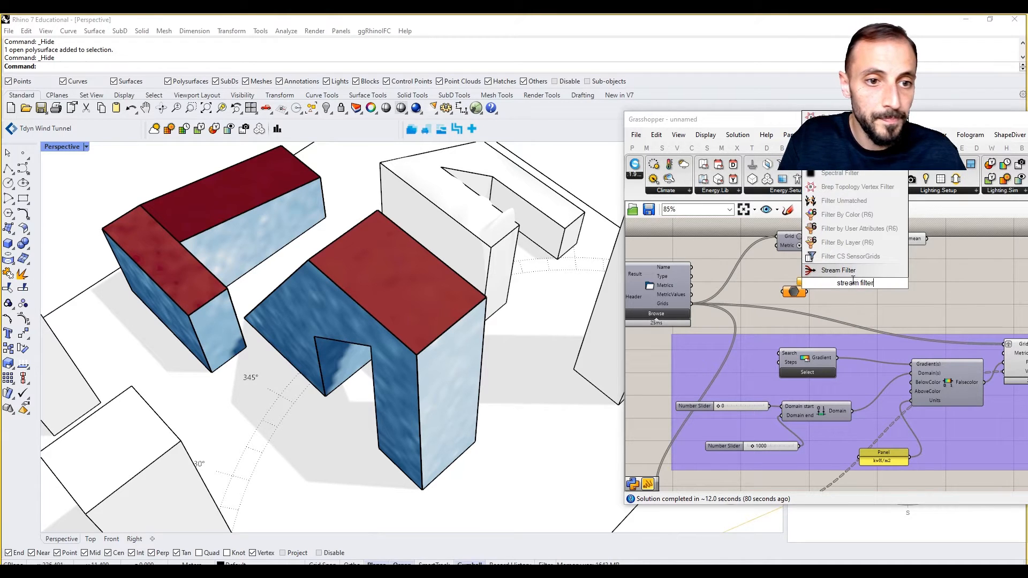
pyautogui.press('Return')
pyautogui.moveTo(846, 279); pyautogui.dragTo(873, 284)
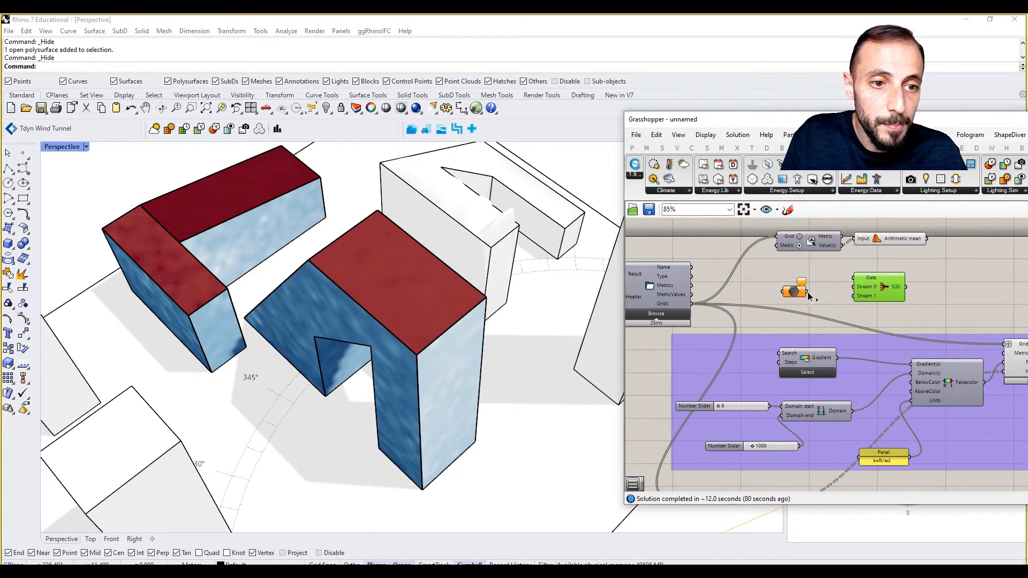
pyautogui.moveTo(807, 292); pyautogui.dragTo(854, 278)
pyautogui.moveTo(692, 304); pyautogui.dragTo(792, 282)
pyautogui.moveTo(901, 271)
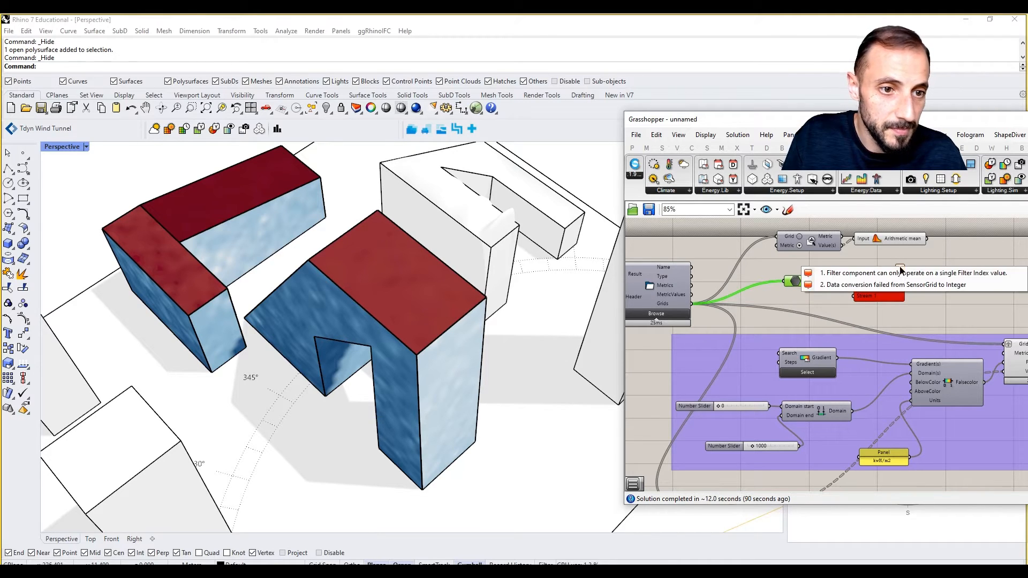
pyautogui.click(939, 261)
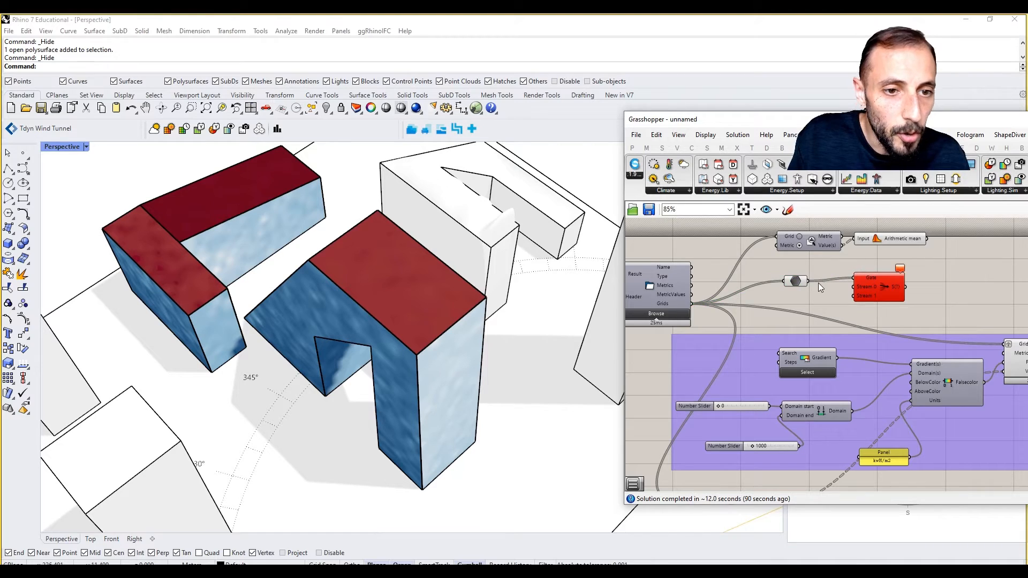
# - Delete the Data parameter and the Stream Filter component from the space above the falsecolor group
pyautogui.scroll(2, 819, 284)
pyautogui.click(792, 283)
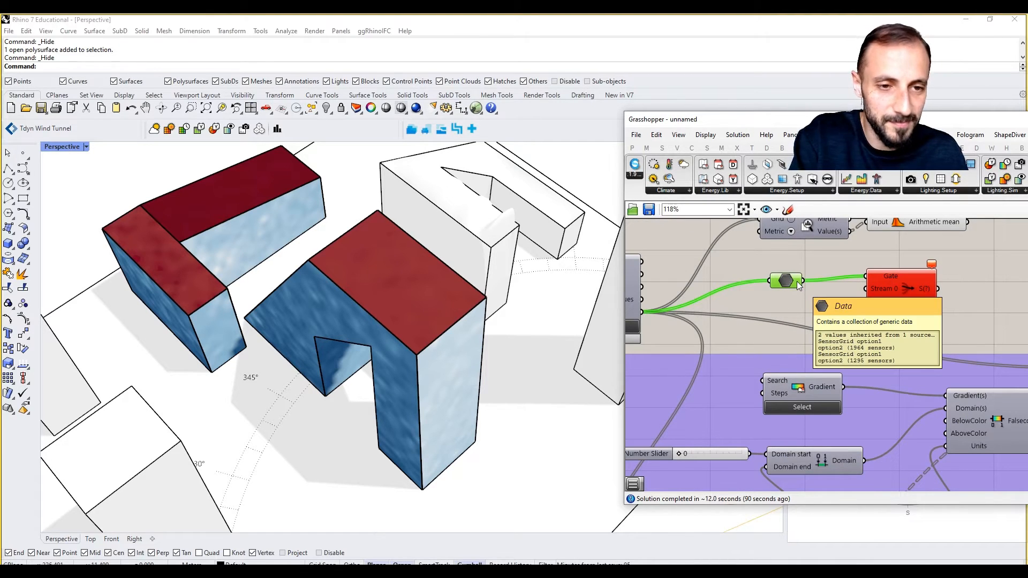
pyautogui.press('Delete')
pyautogui.moveTo(792, 285); pyautogui.dragTo(827, 282, button='right')
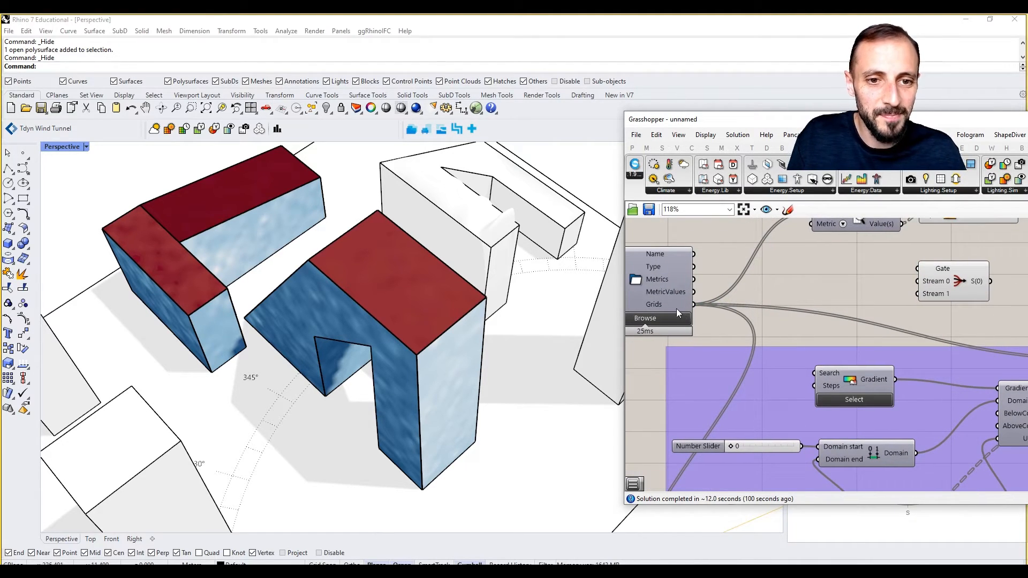
pyautogui.moveTo(672, 305)
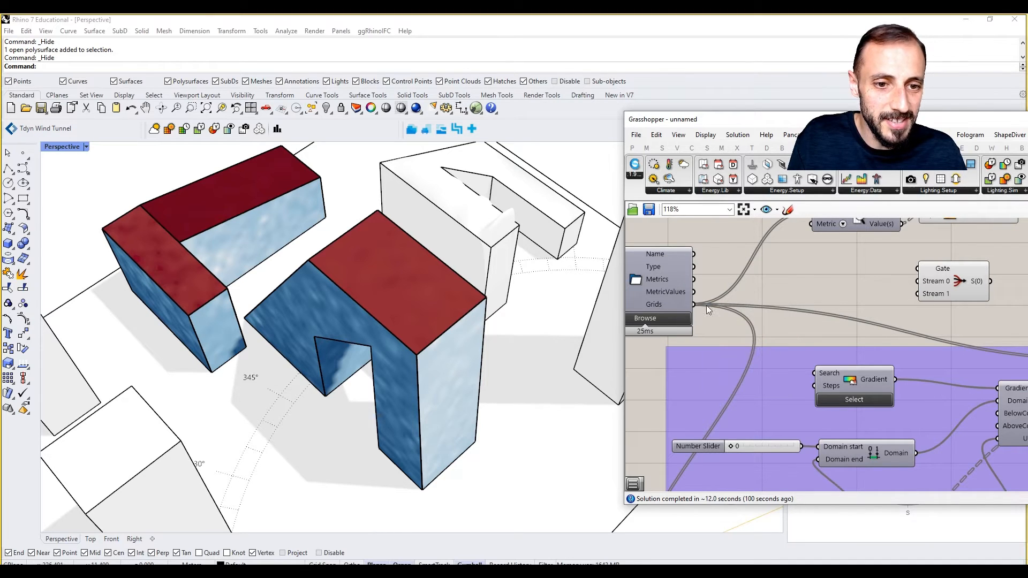
pyautogui.click(969, 281)
pyautogui.moveTo(922, 289); pyautogui.dragTo(881, 298, button='right')
pyautogui.press('Delete')
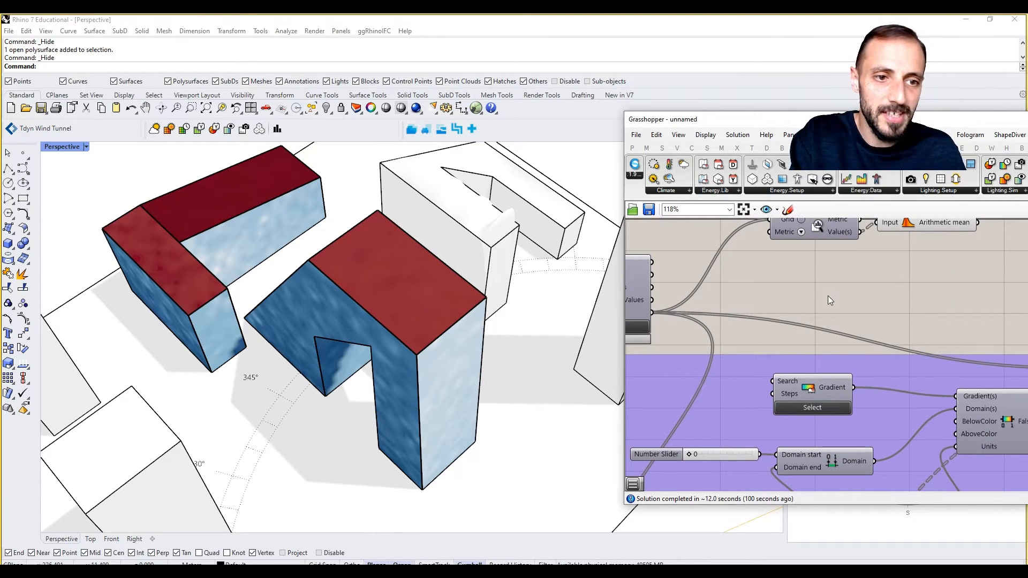
# - Add a List Item component above the falsecolor group and connect the result Grids to its List input
pyautogui.doubleClick(828, 296)
pyautogui.write('li')
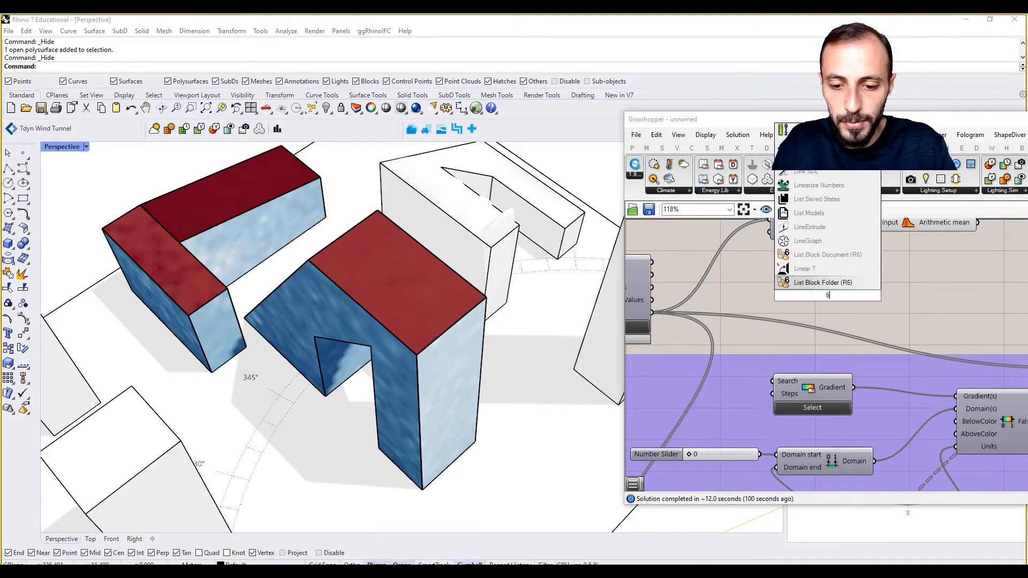
pyautogui.write('sttem')
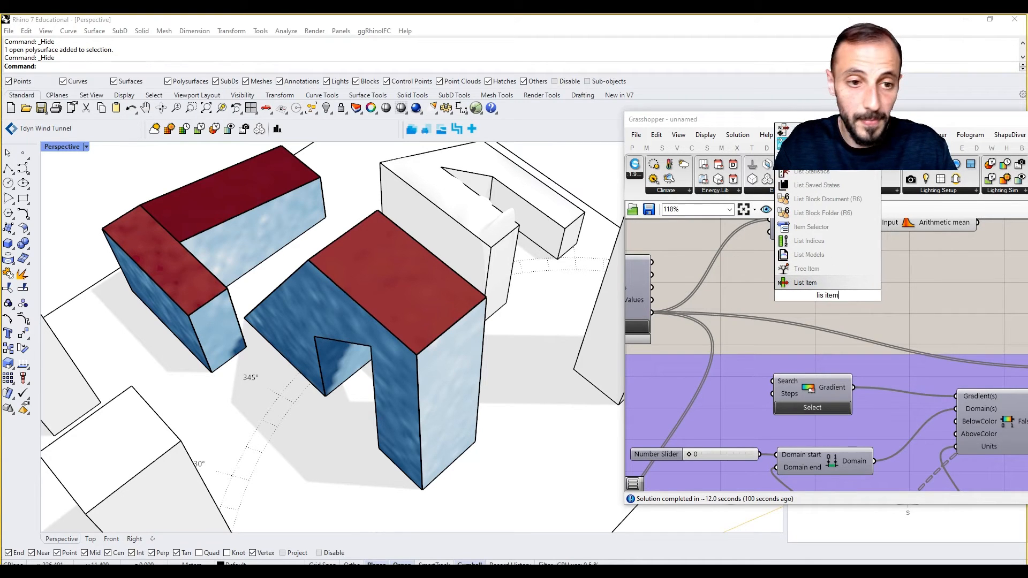
pyautogui.click(824, 282)
pyautogui.moveTo(652, 314); pyautogui.dragTo(811, 286)
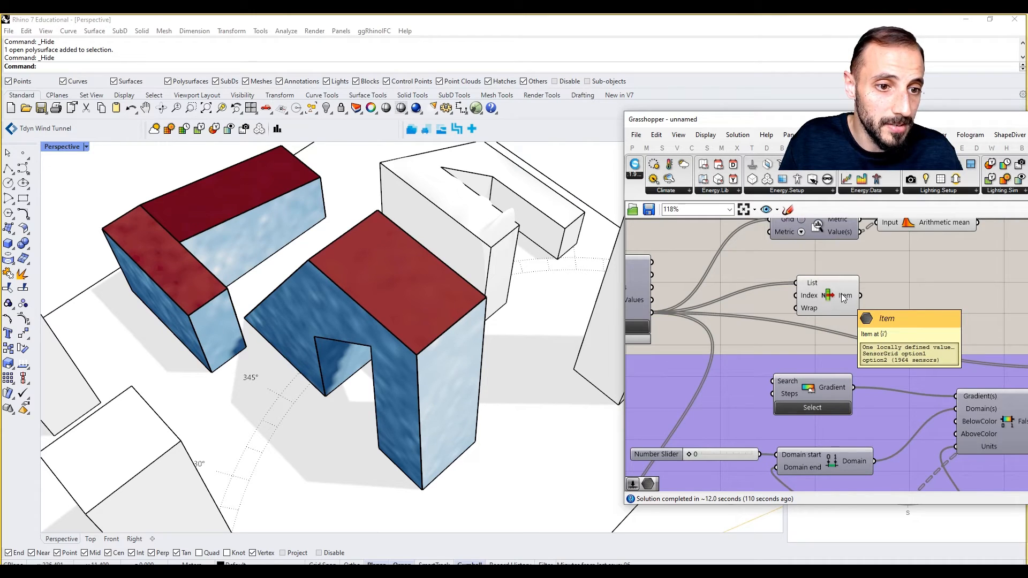
# - Attach a Panel to the List Item's Item output and widen it so the sensor grid entry is readable
pyautogui.doubleClick(899, 287)
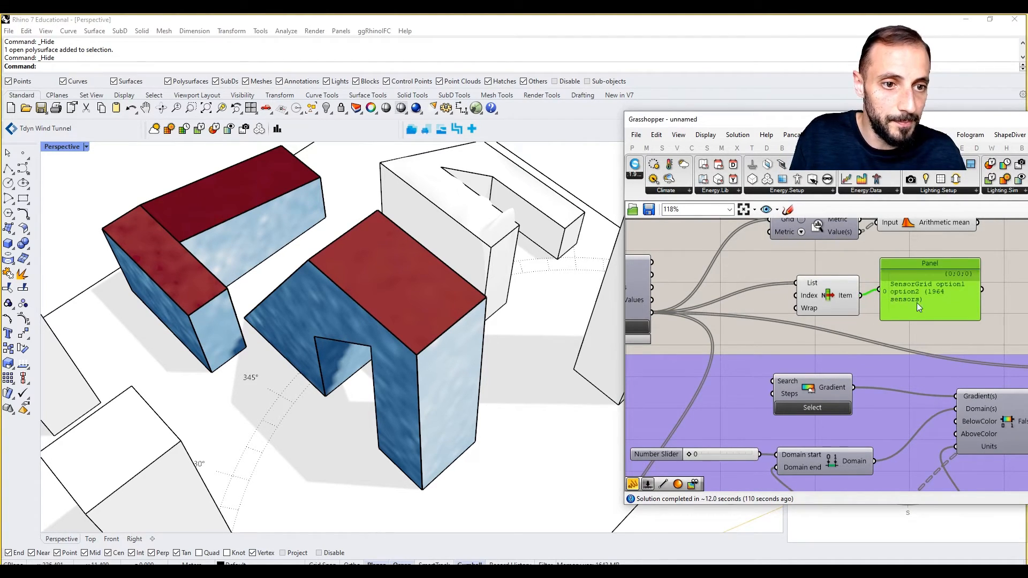
pyautogui.moveTo(917, 303); pyautogui.dragTo(858, 301, button='right')
pyautogui.moveTo(917, 272); pyautogui.dragTo(1021, 272)
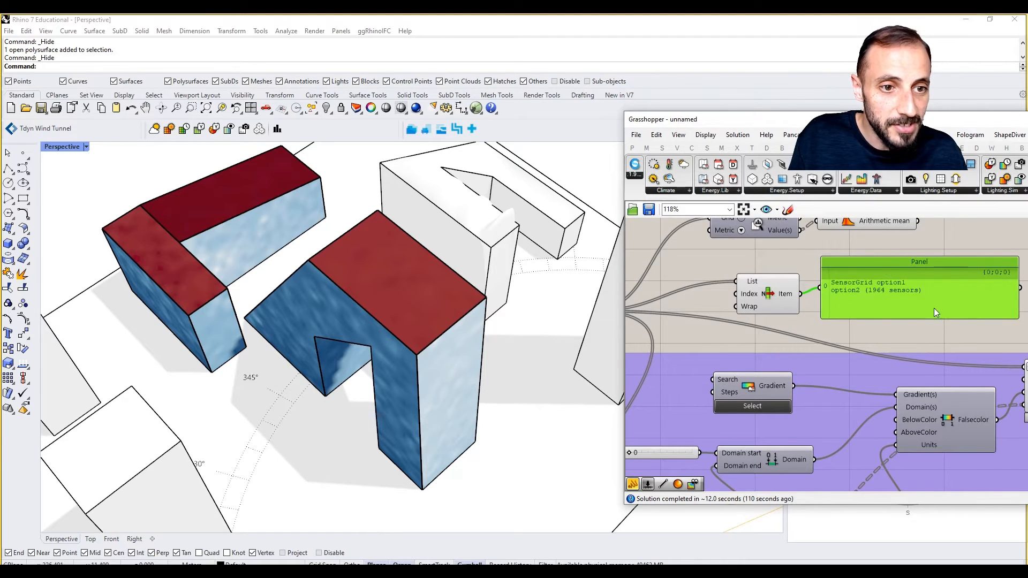
pyautogui.scroll(-2, 862, 301)
pyautogui.scroll(2, 845, 285)
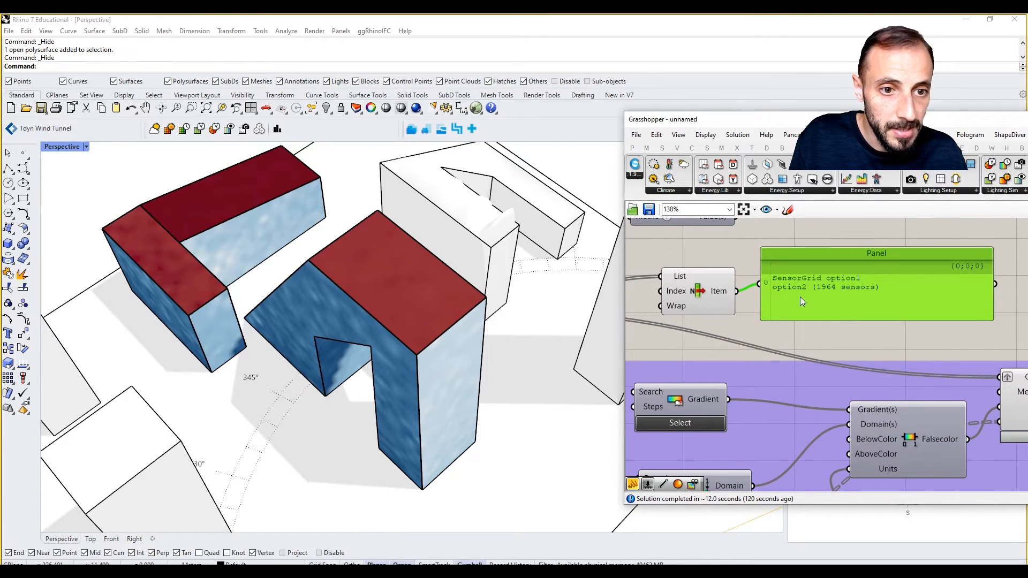
# - Try grafting the Brep parameter that feeds the SensorGrid's Geometry input, and turn the graft off again
pyautogui.moveTo(686, 298); pyautogui.dragTo(859, 289, button='right')
pyautogui.scroll(-1, 833, 301)
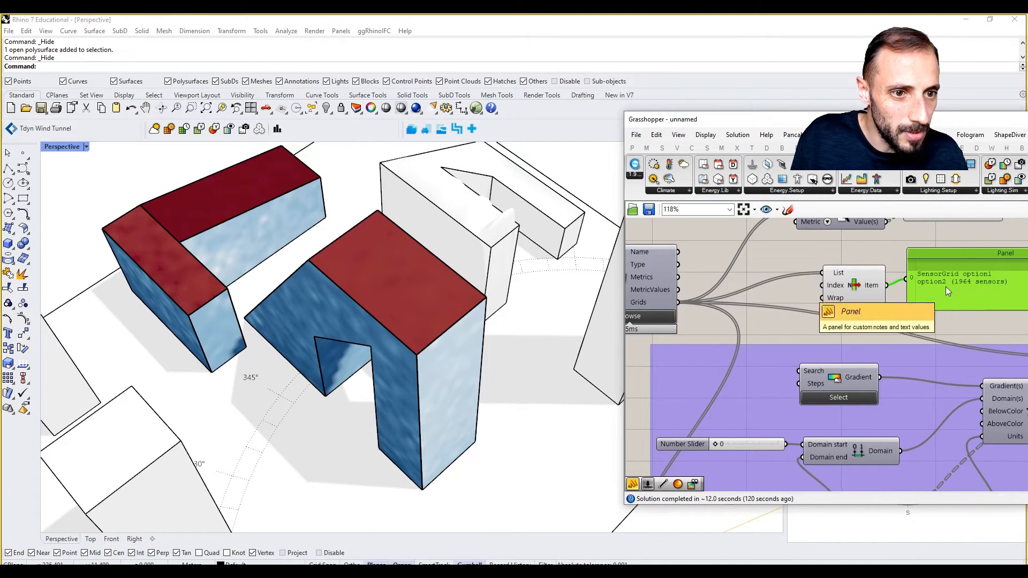
pyautogui.scroll(-1, 946, 287)
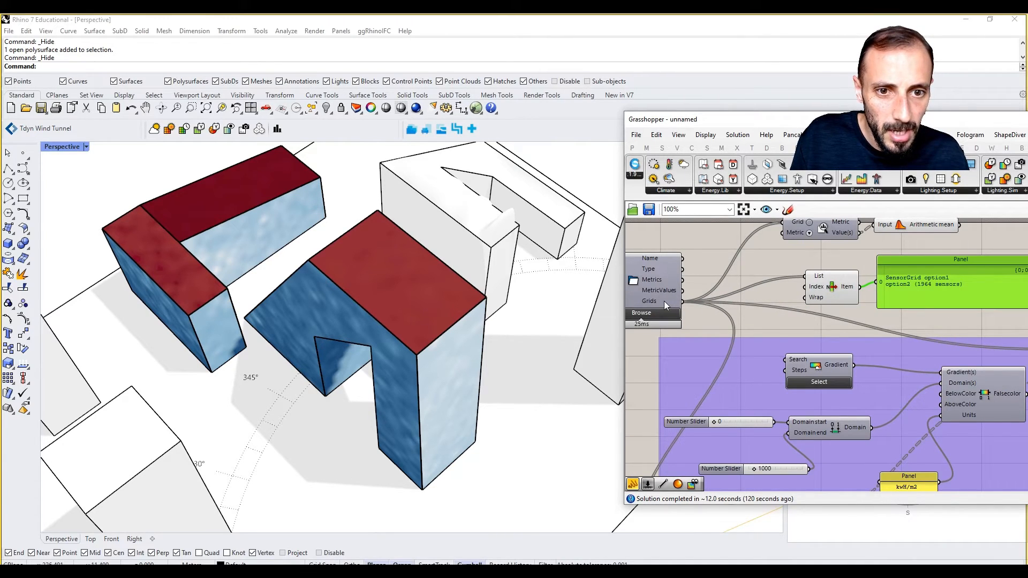
pyautogui.moveTo(663, 301)
pyautogui.scroll(-3, 885, 304)
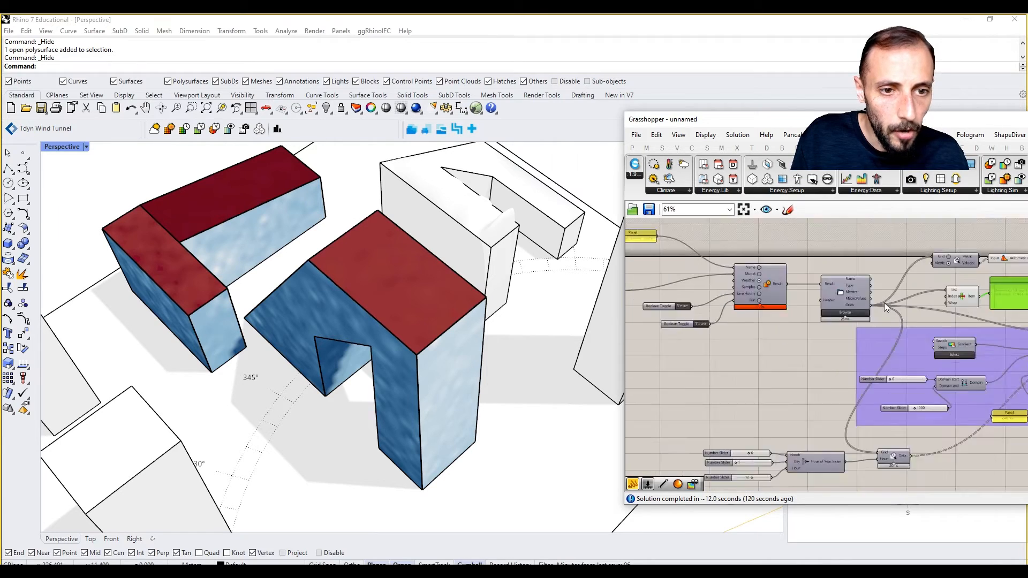
pyautogui.scroll(2, 713, 364)
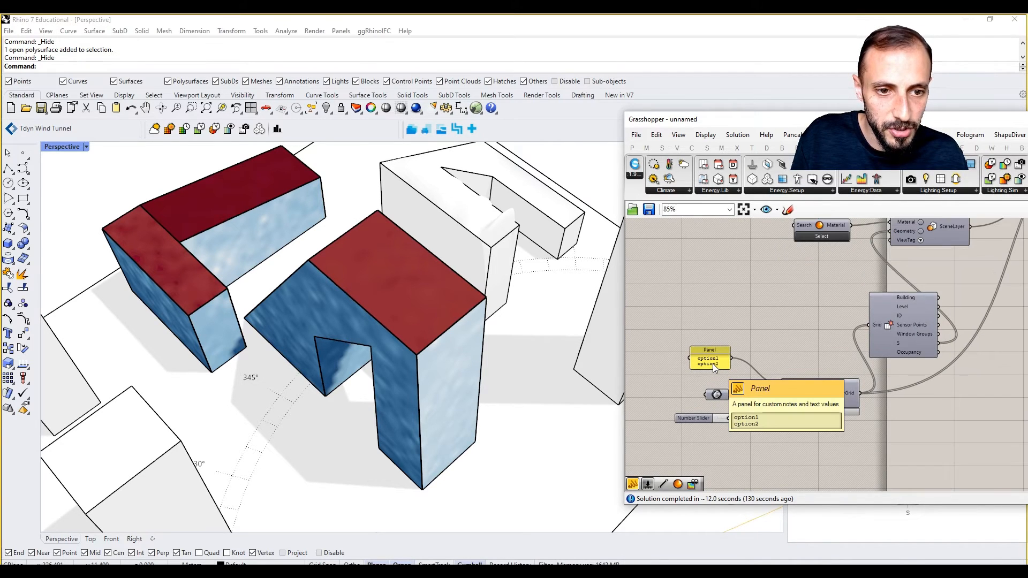
pyautogui.rightClick(712, 364)
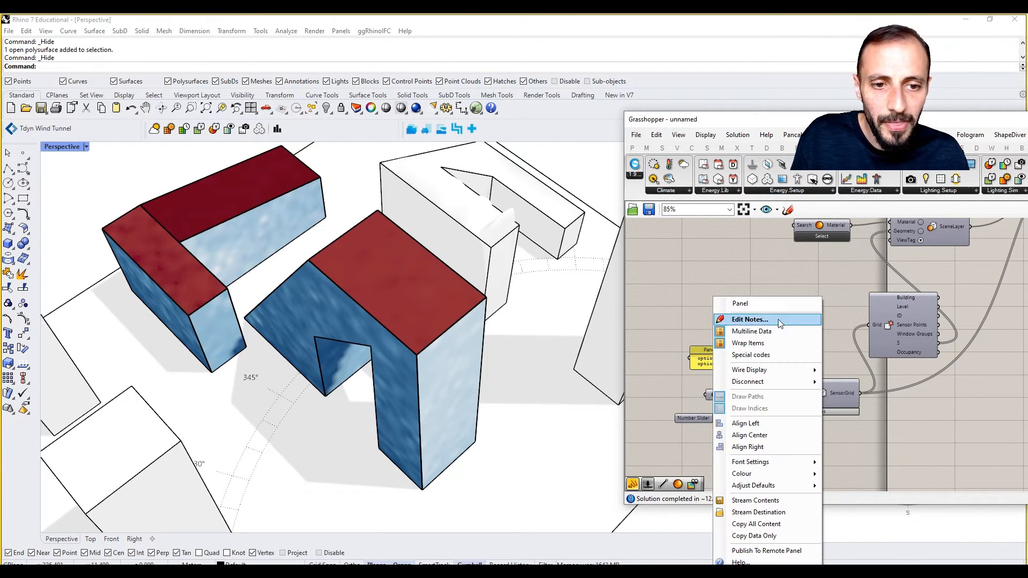
pyautogui.click(717, 278)
pyautogui.scroll(2, 716, 370)
pyautogui.rightClick(720, 404)
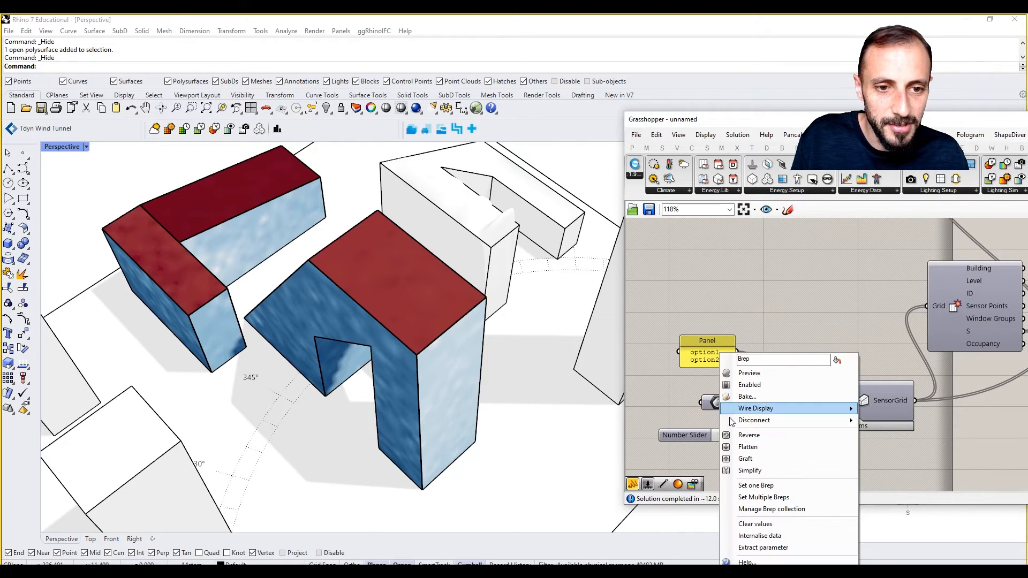
pyautogui.click(758, 470)
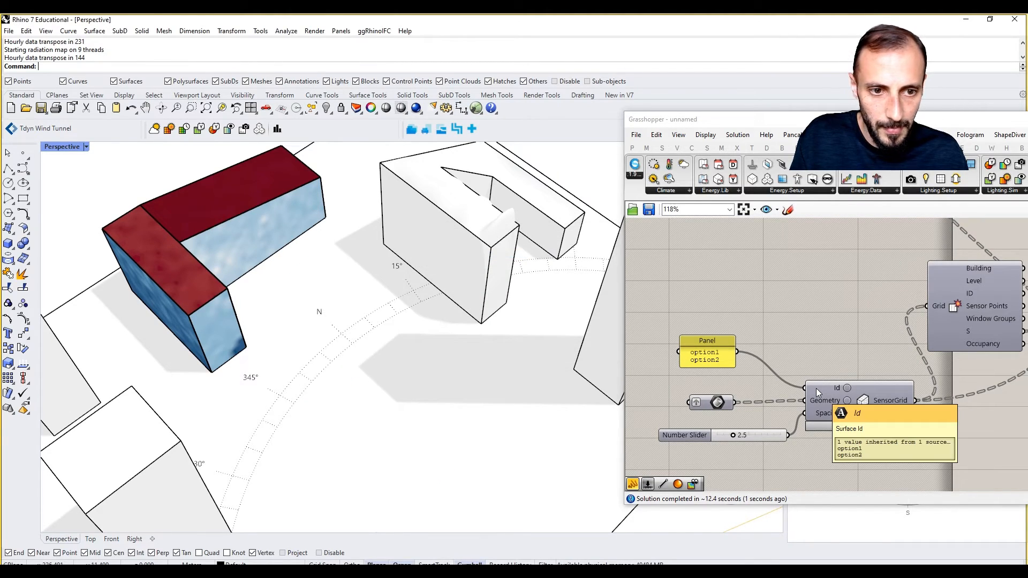
pyautogui.rightClick(728, 403)
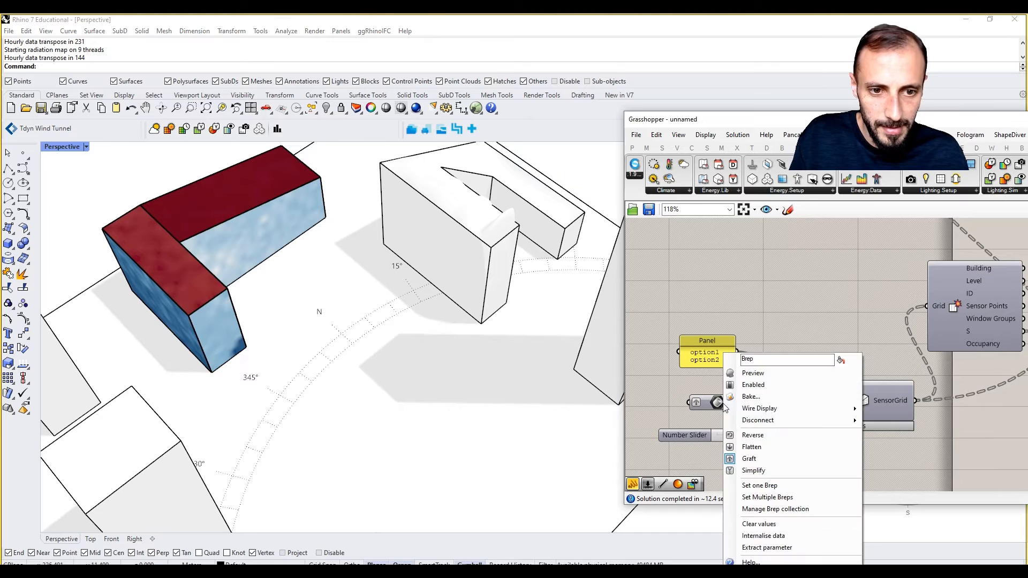
pyautogui.click(756, 460)
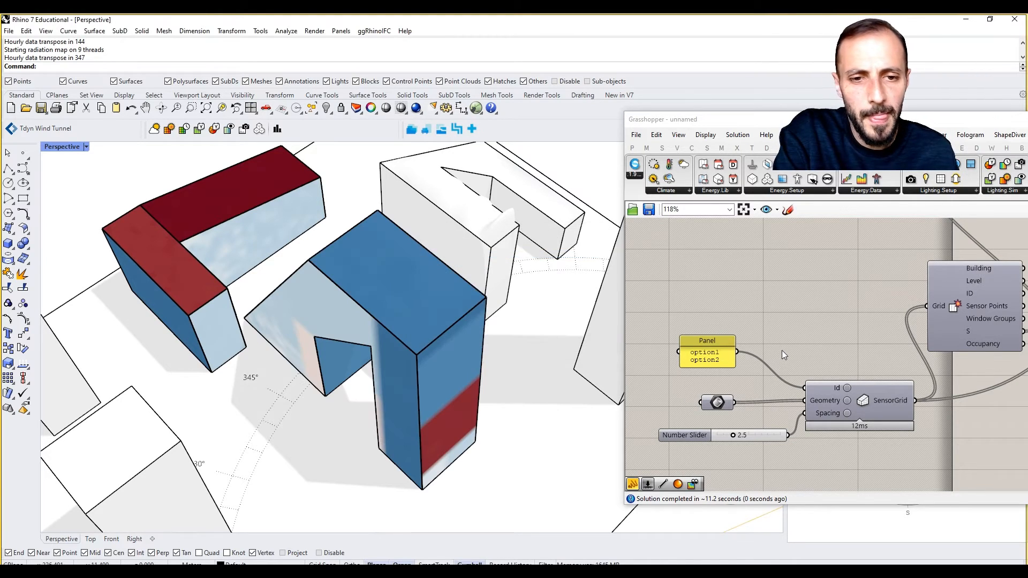
# - Connect the results component's Grids output directly to the sensor grid Panel, and move the Panel further from the List Item
pyautogui.moveTo(494, 342); pyautogui.dragTo(420, 349, button='right')
pyautogui.moveTo(870, 350); pyautogui.dragTo(803, 344, button='right')
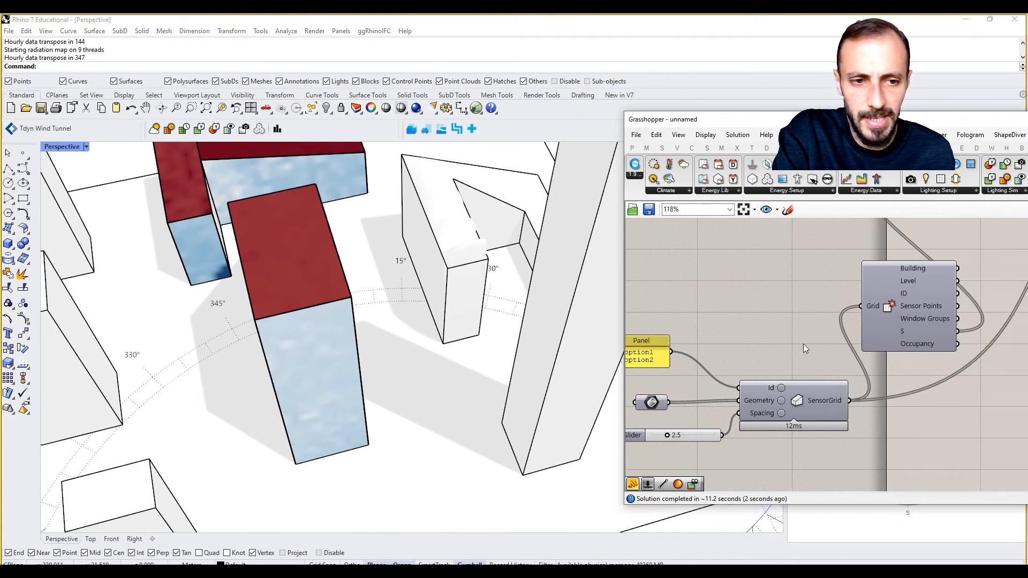
pyautogui.scroll(-3, 803, 344)
pyautogui.scroll(2, 828, 369)
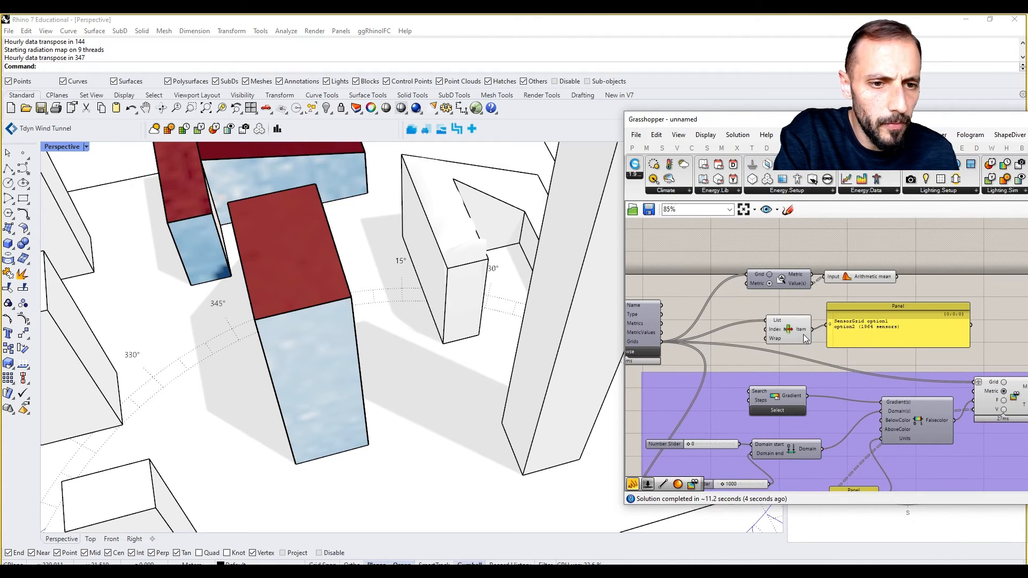
pyautogui.moveTo(803, 335); pyautogui.dragTo(874, 332, button='right')
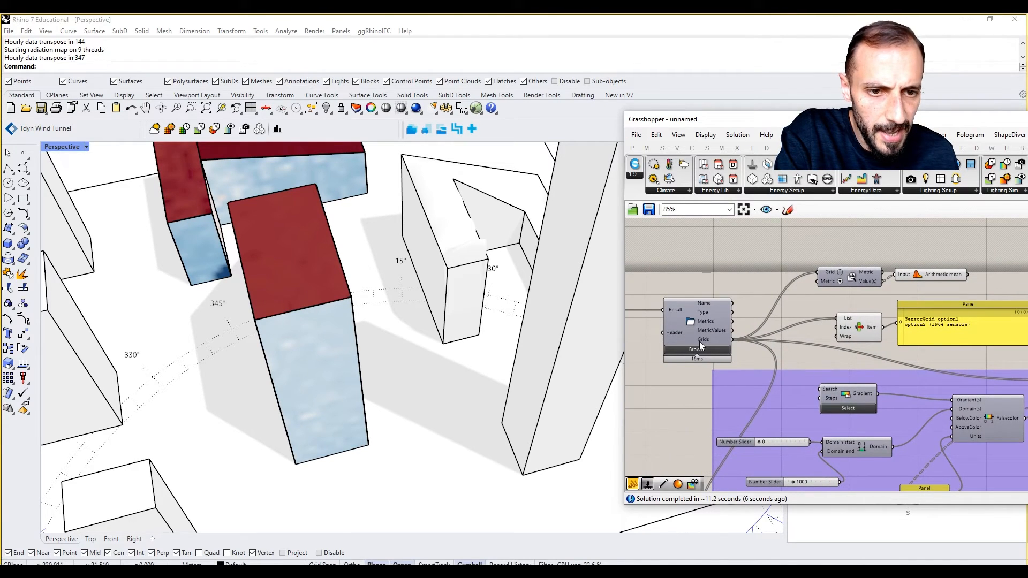
pyautogui.moveTo(700, 343)
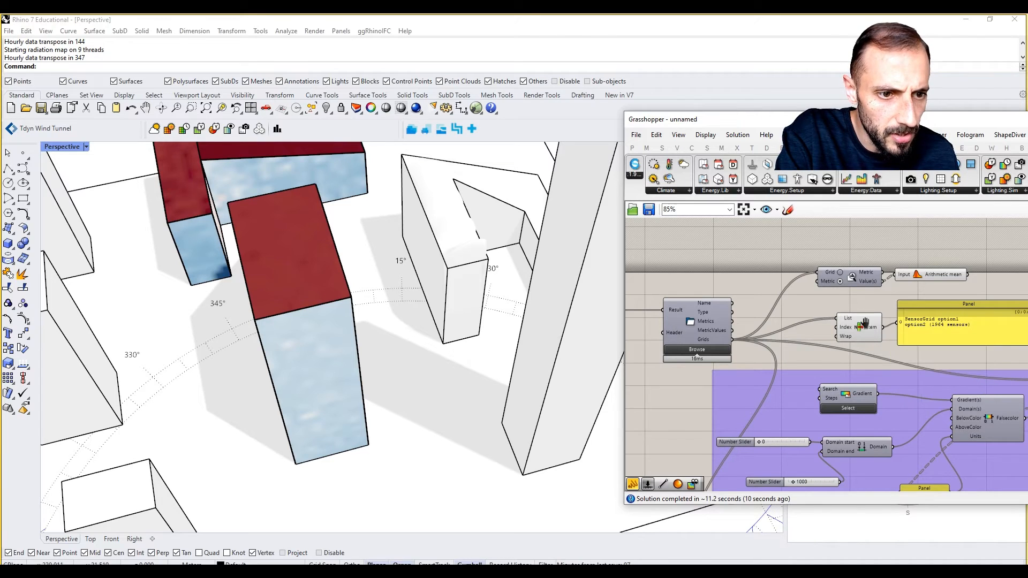
pyautogui.moveTo(857, 328); pyautogui.dragTo(815, 310, button='right')
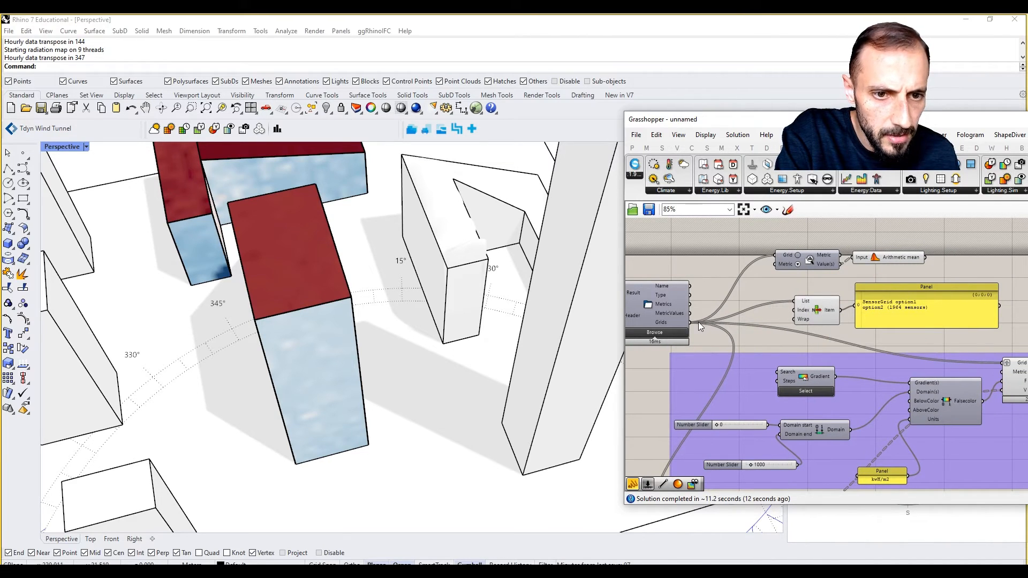
pyautogui.moveTo(692, 323); pyautogui.dragTo(857, 307)
pyautogui.moveTo(888, 316); pyautogui.dragTo(855, 317, button='right')
pyautogui.moveTo(876, 312); pyautogui.dragTo(914, 305)
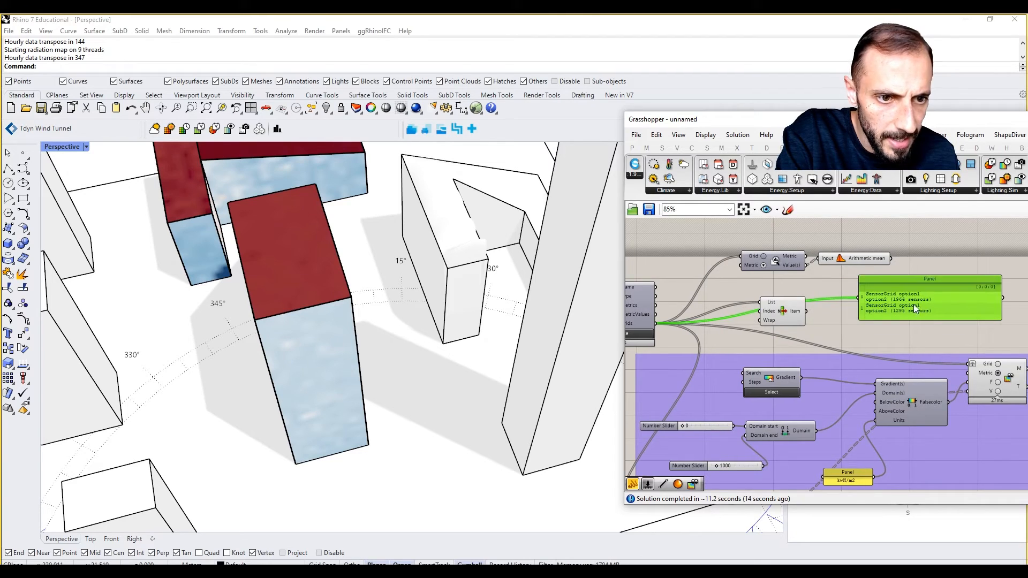
pyautogui.scroll(3, 914, 304)
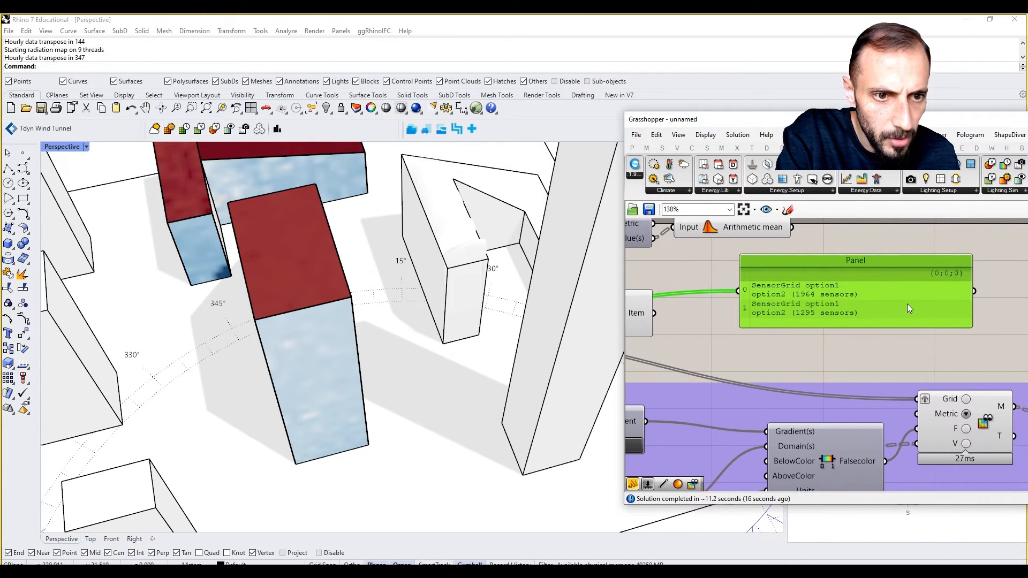
pyautogui.scroll(-2, 908, 306)
# - Turn off Multiline Data on the option1/option2 Panel feeding the SensorGrid's Id input, and check the names in the result grids Panel
pyautogui.moveTo(814, 310); pyautogui.dragTo(920, 310, button='right')
pyautogui.scroll(-3, 846, 307)
pyautogui.scroll(2, 859, 307)
pyautogui.scroll(-2, 761, 346)
pyautogui.scroll(3, 760, 367)
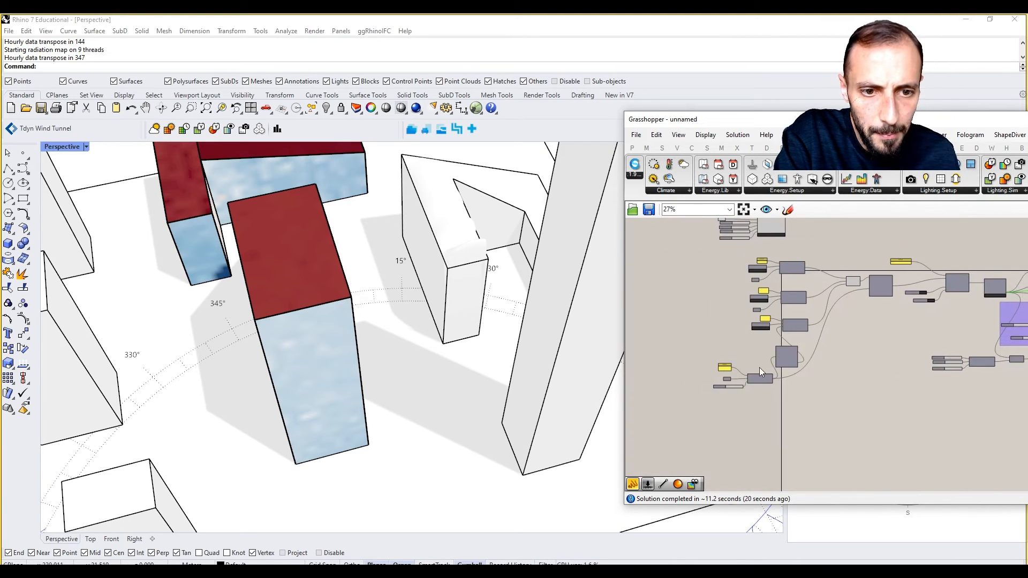
pyautogui.rightClick(677, 372)
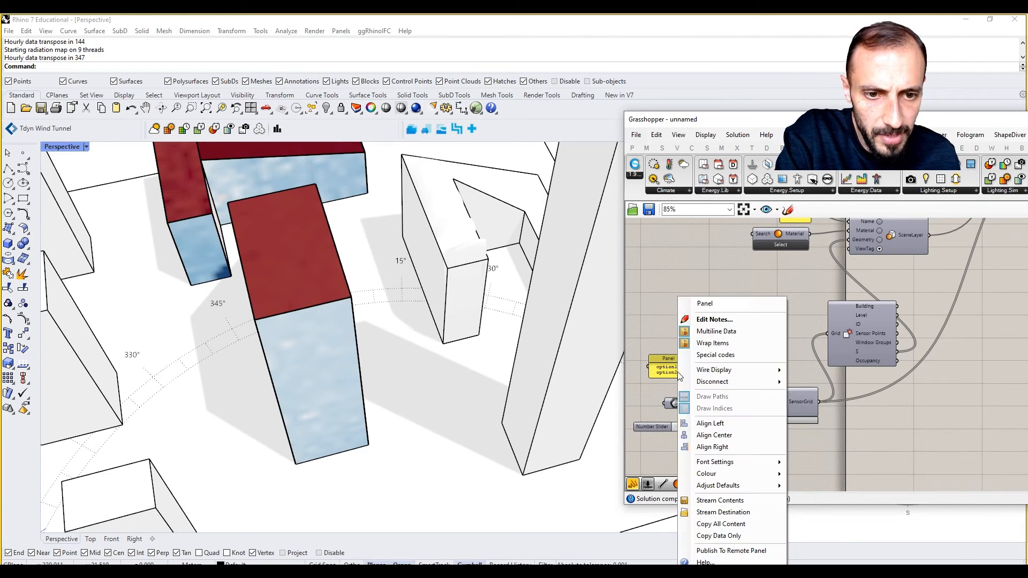
pyautogui.click(718, 333)
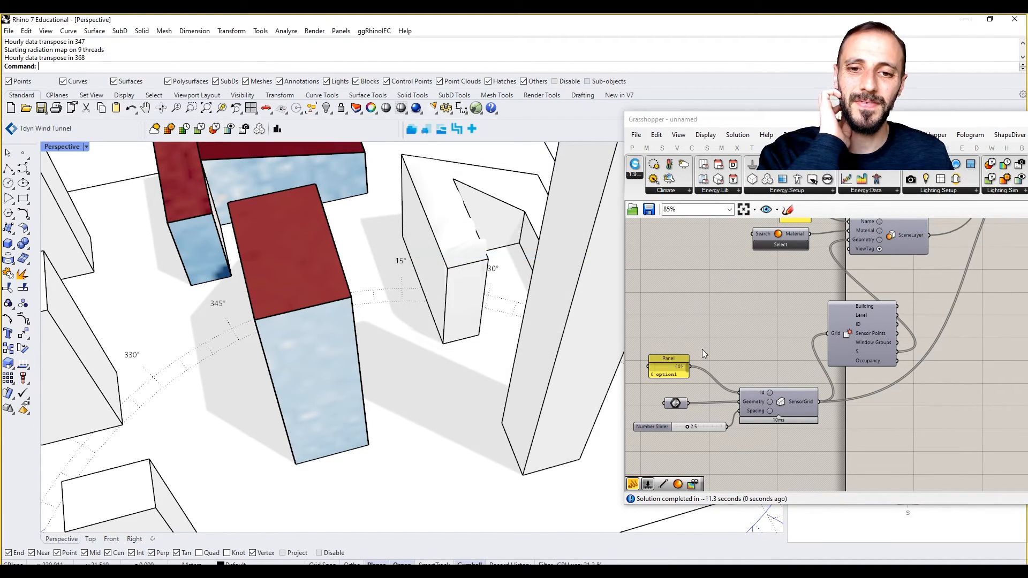
pyautogui.moveTo(740, 351); pyautogui.dragTo(692, 354, button='right')
pyautogui.scroll(-7, 692, 353)
pyautogui.moveTo(856, 344); pyautogui.dragTo(825, 348, button='right')
pyautogui.scroll(5, 933, 319)
pyautogui.scroll(4, 933, 319)
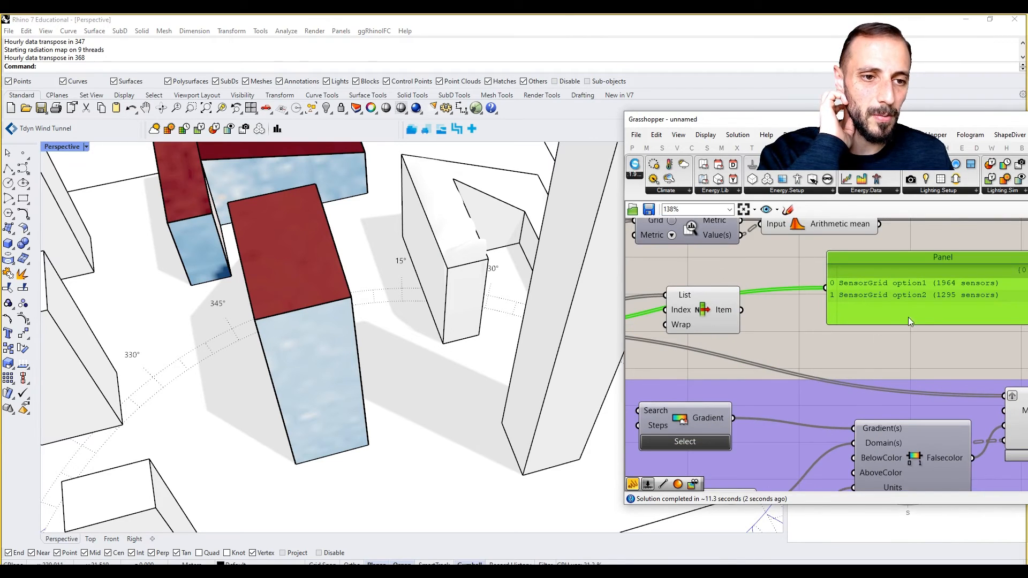
# - Feed the List Item's Item output into the Grid inputs of the mesh display component and the hourly Data component
pyautogui.moveTo(908, 317); pyautogui.dragTo(862, 320, button='right')
pyautogui.scroll(-3, 826, 306)
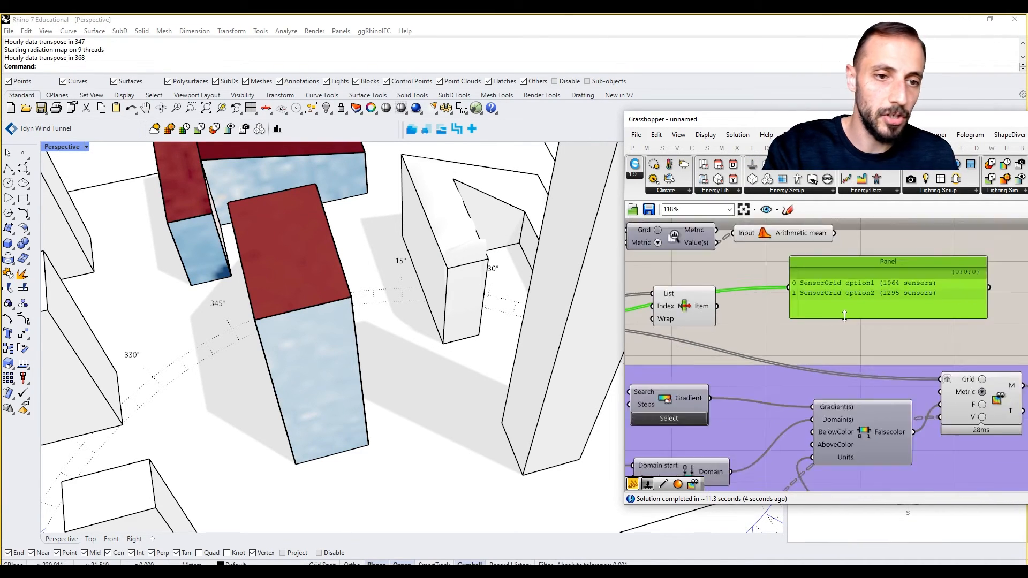
pyautogui.click(739, 317)
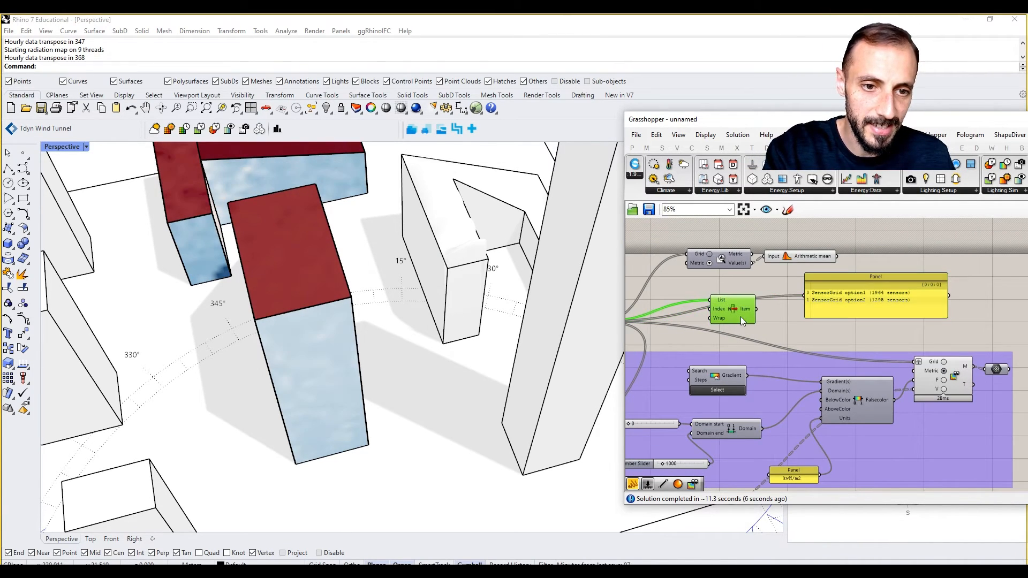
pyautogui.moveTo(741, 317); pyautogui.dragTo(837, 290, button='right')
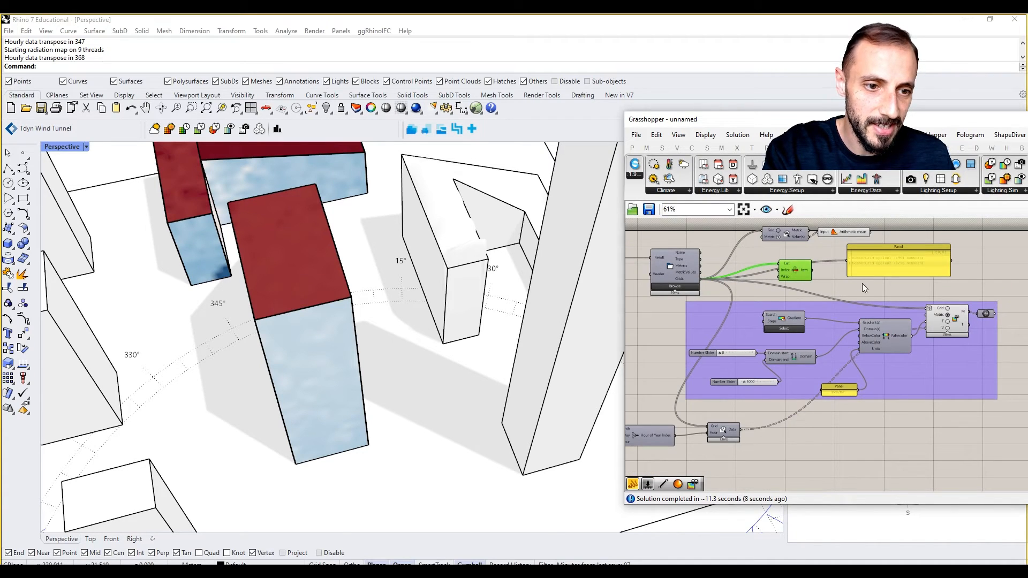
pyautogui.scroll(-1, 853, 285)
pyautogui.click(882, 262)
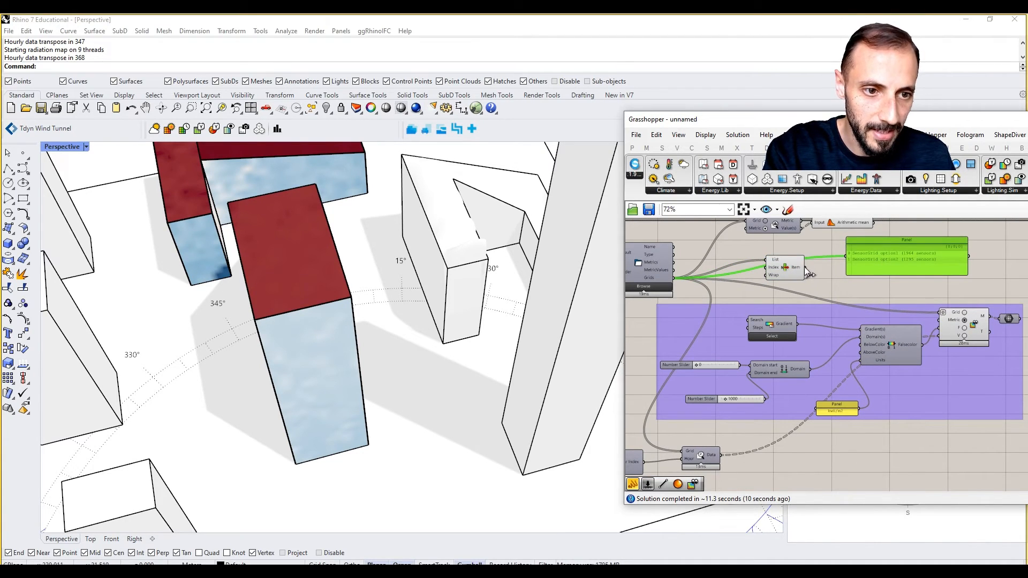
pyautogui.moveTo(804, 266); pyautogui.dragTo(933, 317)
pyautogui.moveTo(933, 314); pyautogui.dragTo(938, 313)
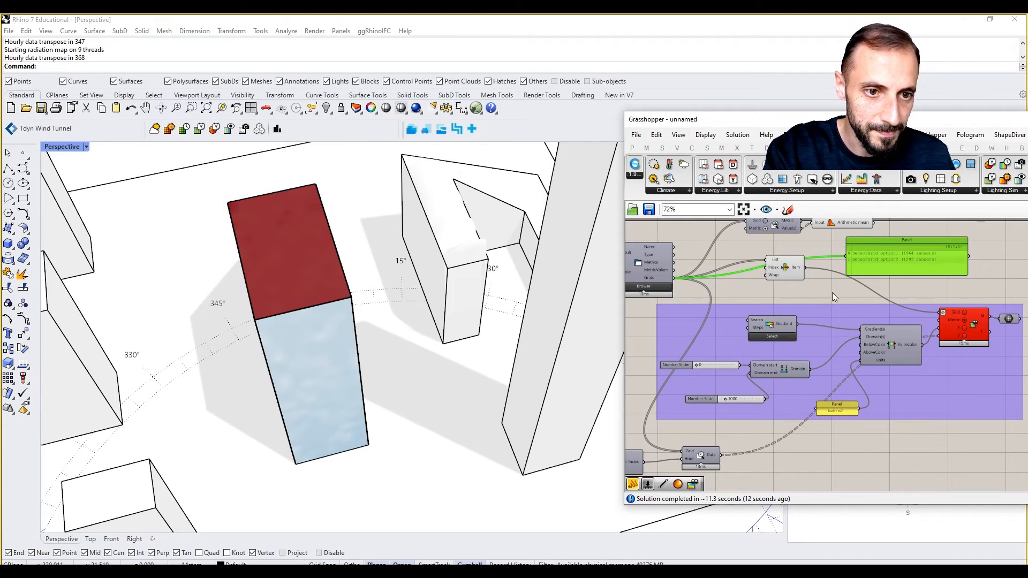
pyautogui.moveTo(805, 268); pyautogui.dragTo(690, 455)
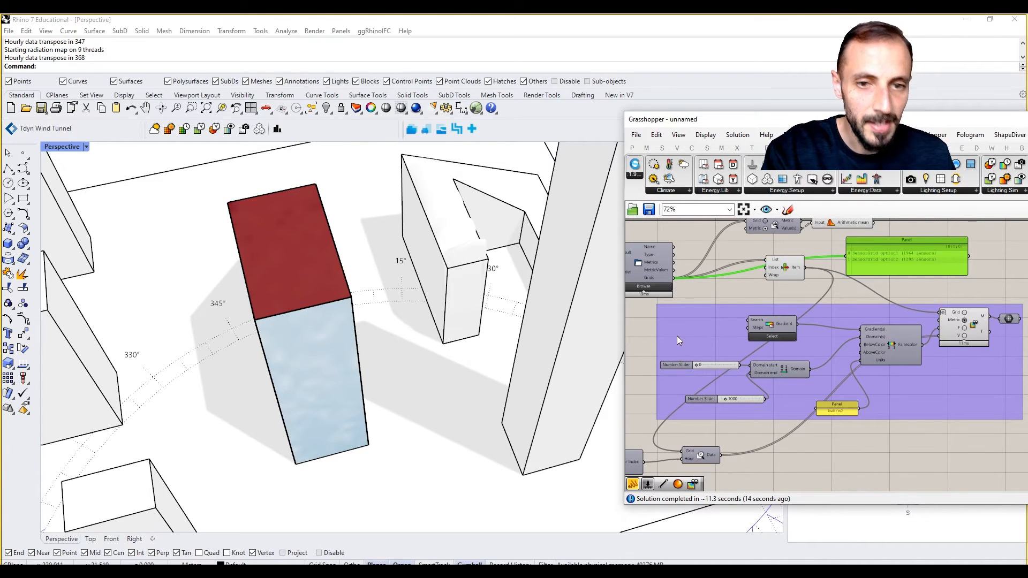
pyautogui.keyDown('shift'); pyautogui.moveTo(221, 278); pyautogui.dragTo(295, 310, button='right'); pyautogui.keyUp('shift')
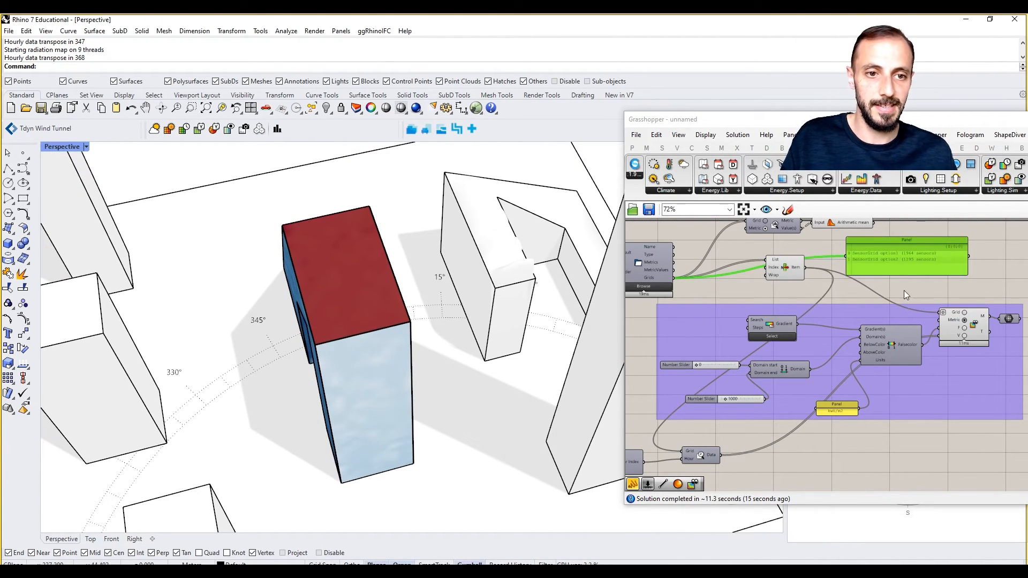
# - Delete the Panel listing the sensor grids and move the List Item further away from the results component
pyautogui.moveTo(780, 273); pyautogui.dragTo(792, 277)
pyautogui.click(879, 259)
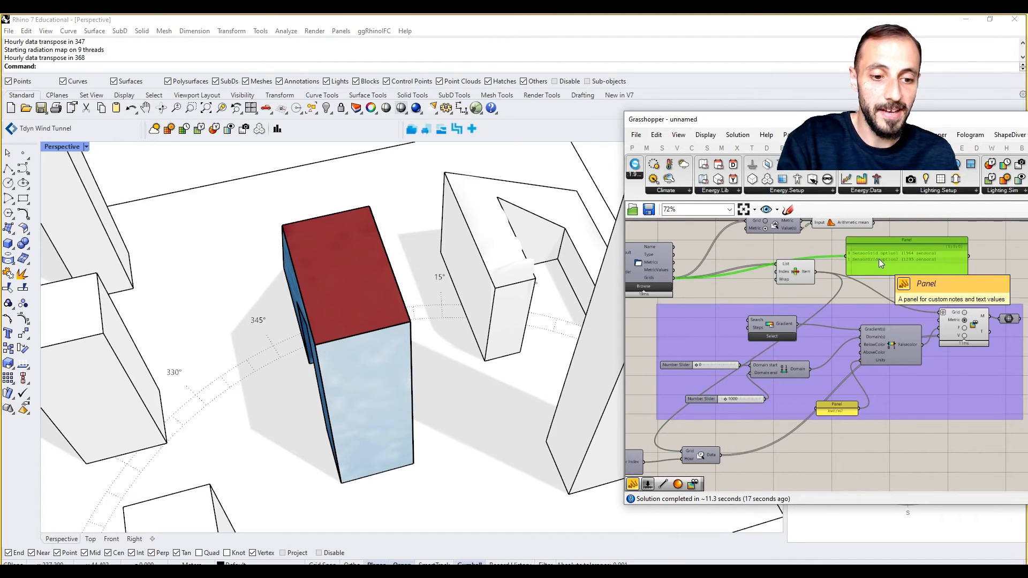
pyautogui.press('Delete')
pyautogui.moveTo(797, 268); pyautogui.dragTo(813, 261, button='right')
pyautogui.moveTo(813, 261); pyautogui.dragTo(876, 254)
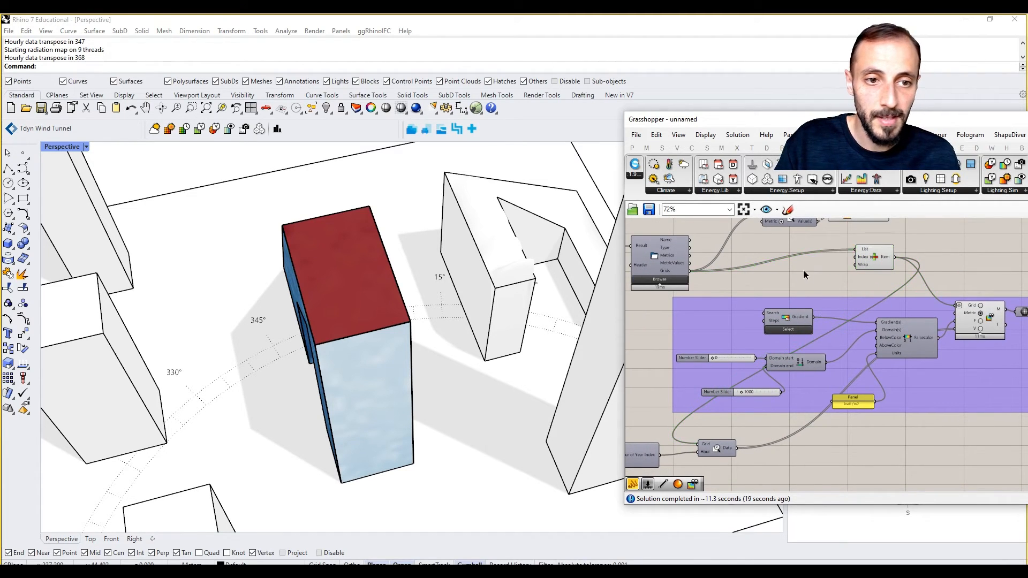
# - Add a Value List in the gap before the List Item and set it to Check List mode
pyautogui.doubleClick(803, 270)
pyautogui.write('value list')
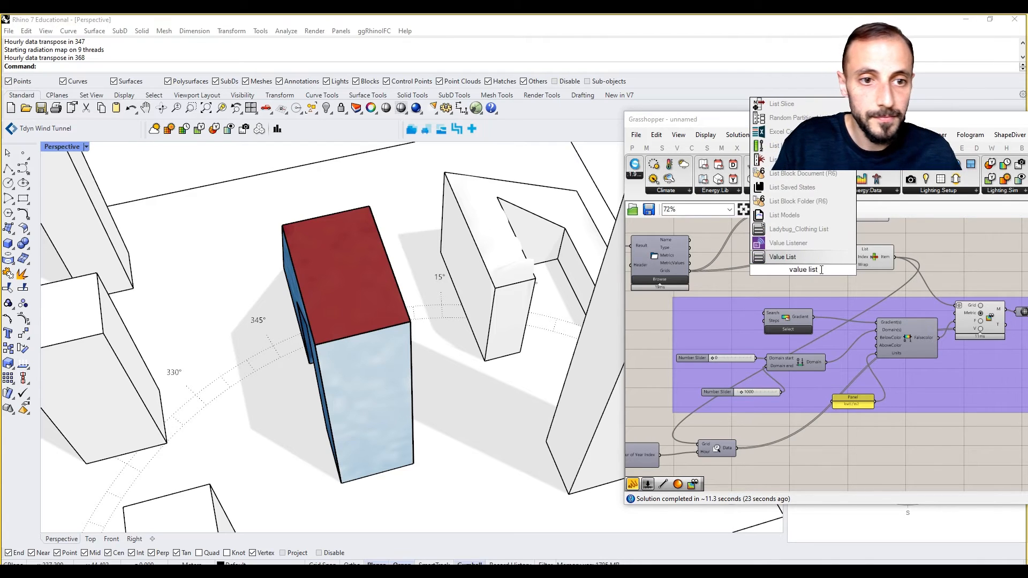
pyautogui.click(802, 259)
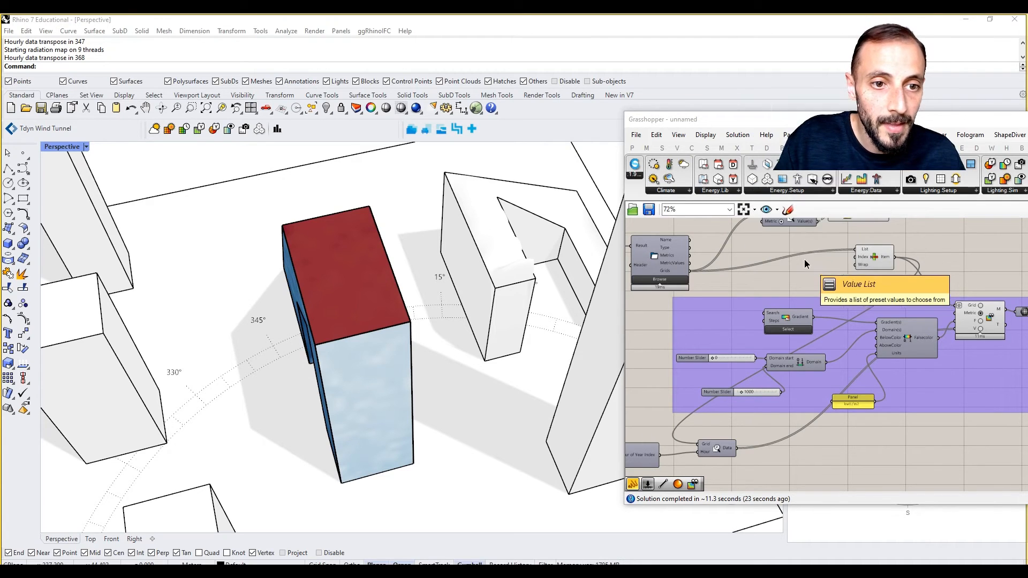
pyautogui.scroll(1, 803, 263)
pyautogui.rightClick(788, 268)
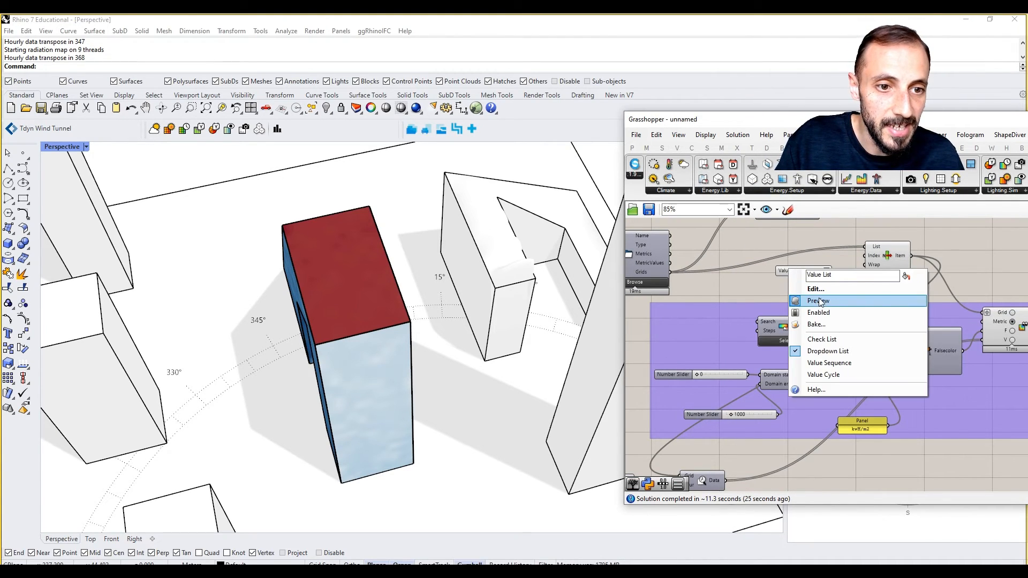
pyautogui.click(826, 341)
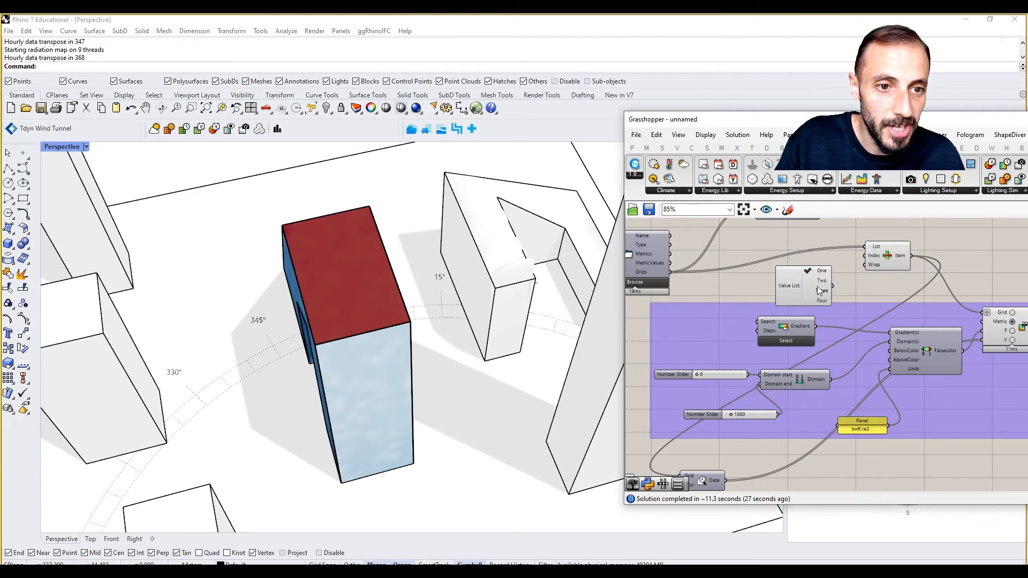
# - Connect the Value List to the List Item's Index input and leave only One checked
pyautogui.scroll(2, 798, 261)
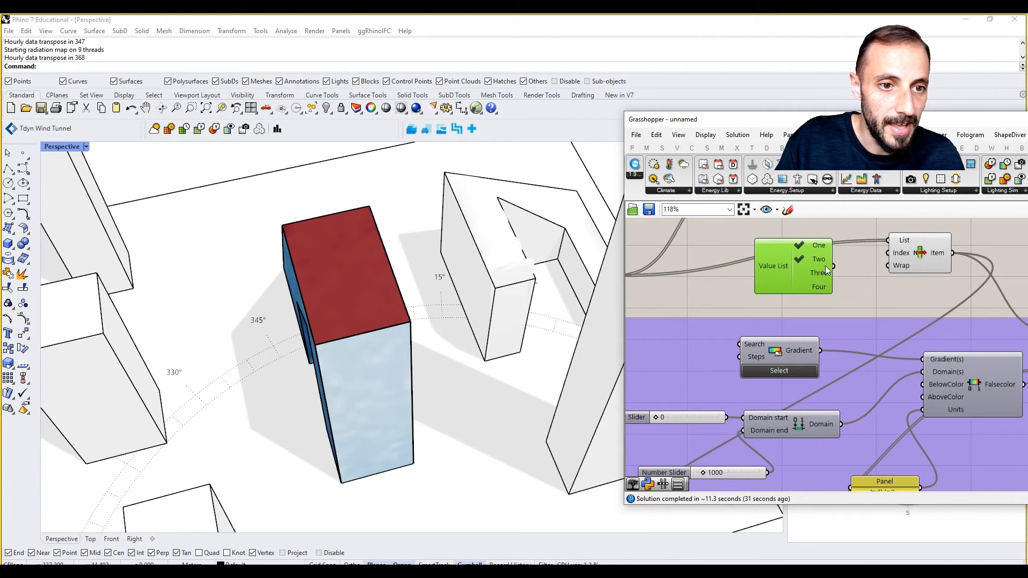
pyautogui.moveTo(874, 260); pyautogui.dragTo(889, 253)
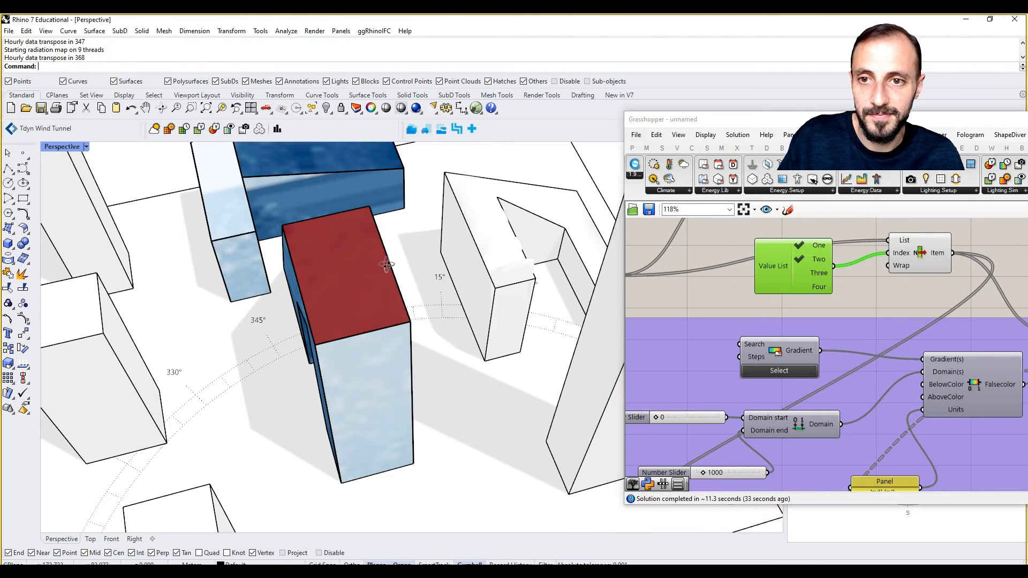
pyautogui.moveTo(493, 273); pyautogui.dragTo(451, 269, button='right')
pyautogui.click(808, 260)
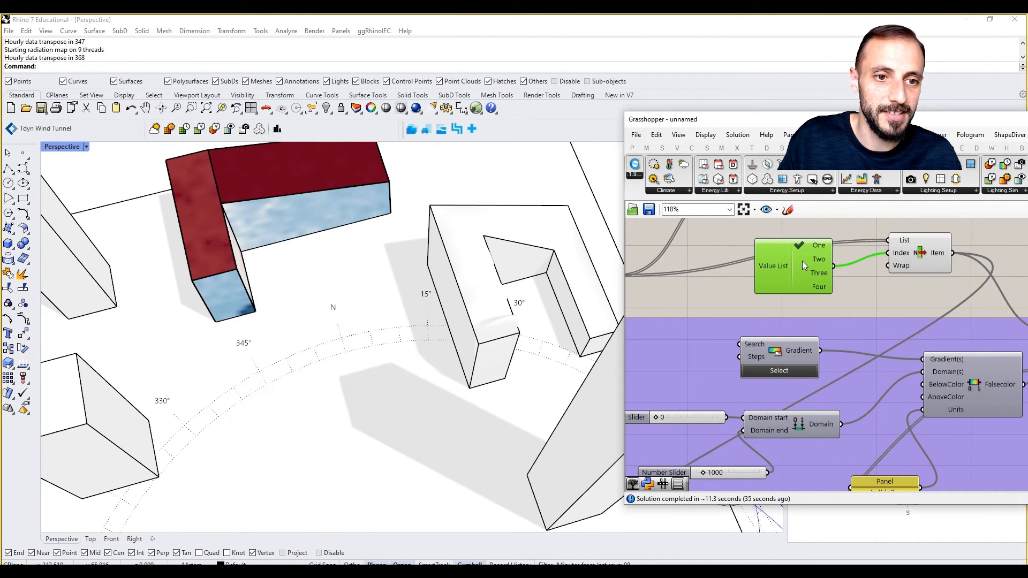
pyautogui.scroll(-3, 803, 262)
pyautogui.scroll(1, 931, 297)
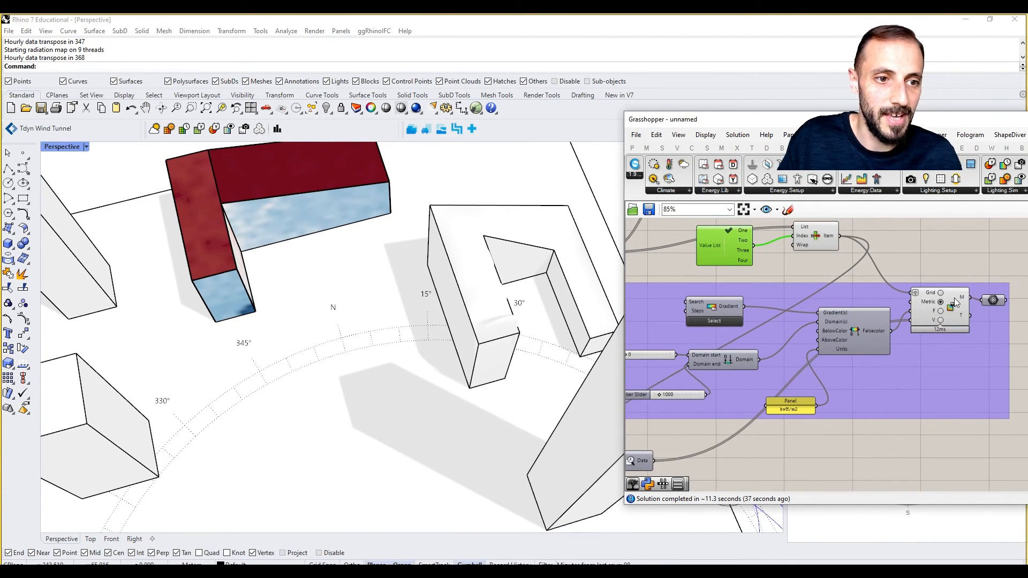
pyautogui.click(956, 302)
pyautogui.click(921, 250)
pyautogui.scroll(4, 761, 256)
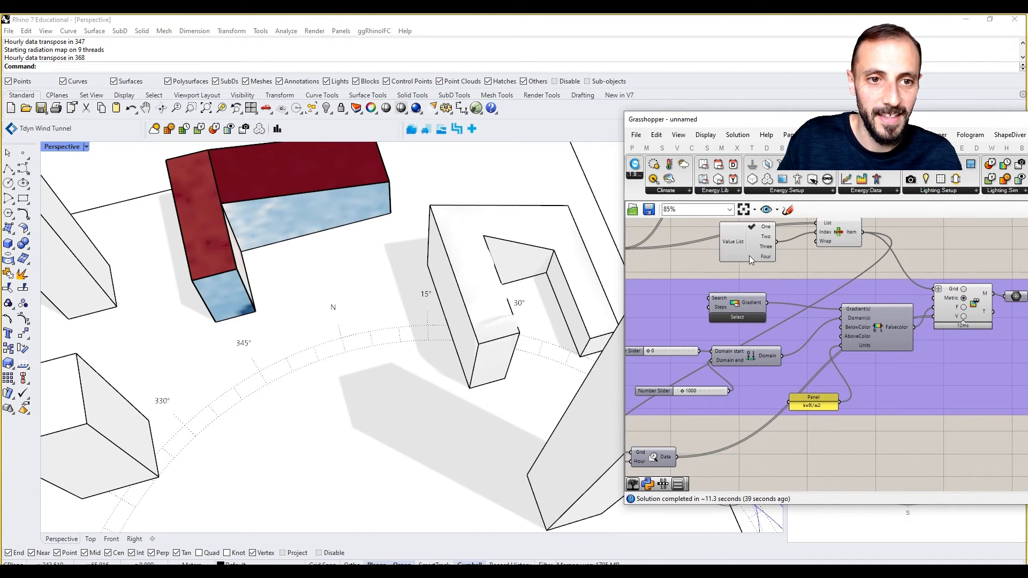
# - Replace the Value List's default constants with two entries, Option1 = 0 and Option2 with its own grid index
pyautogui.click(731, 283)
pyautogui.scroll(2, 770, 276)
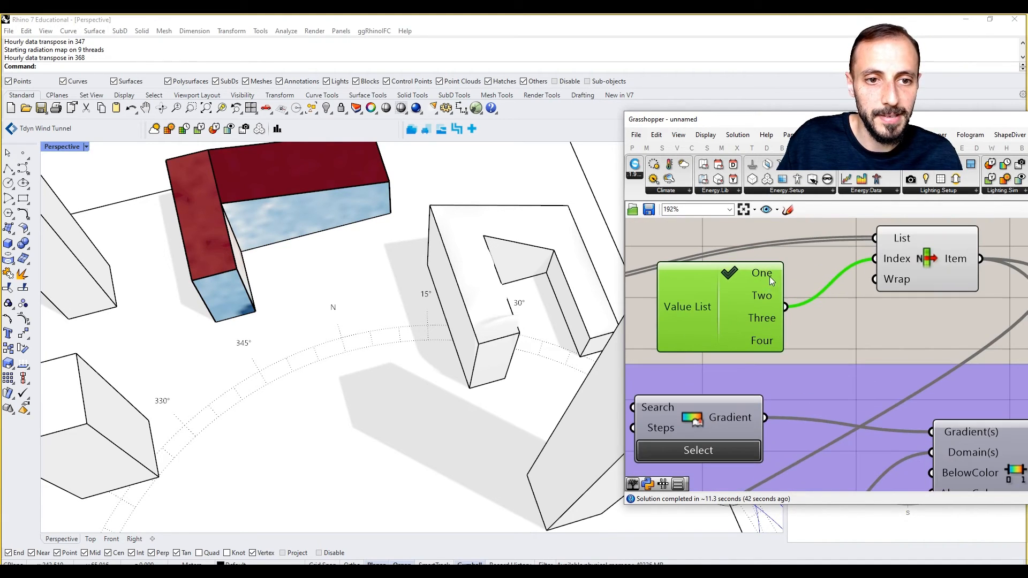
pyautogui.rightClick(764, 274)
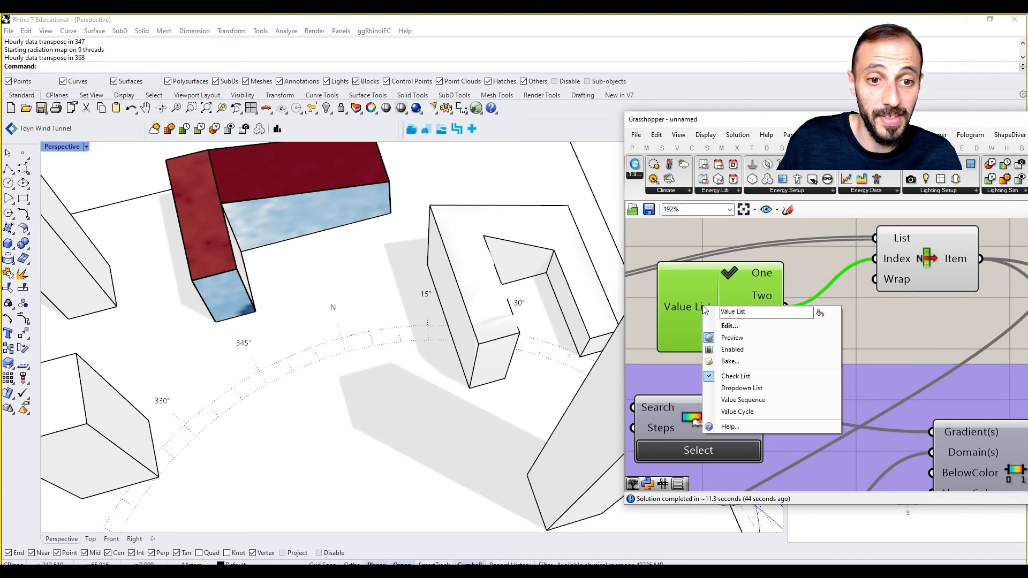
pyautogui.click(792, 295)
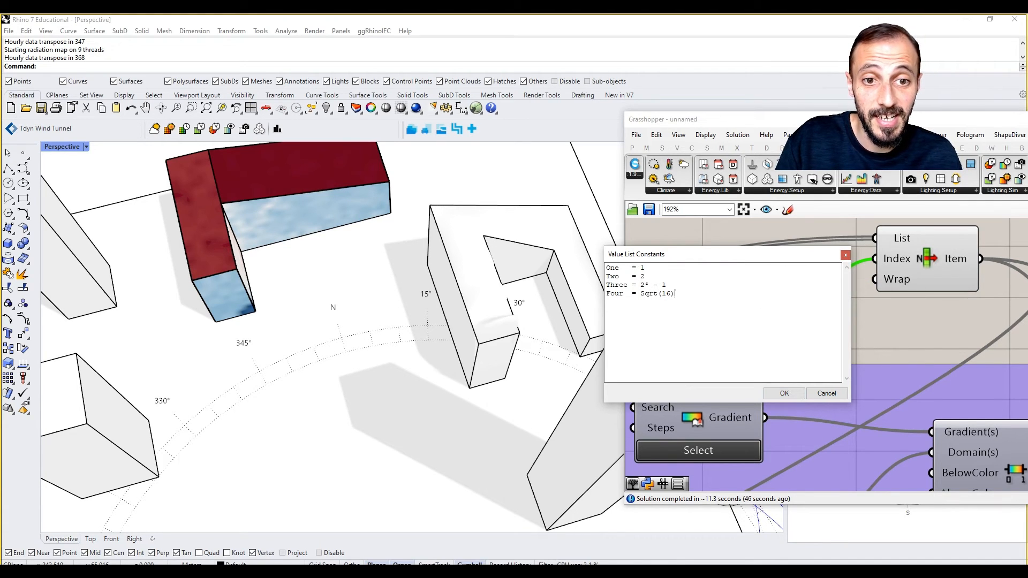
pyautogui.hotkey('ctrl', 'a')
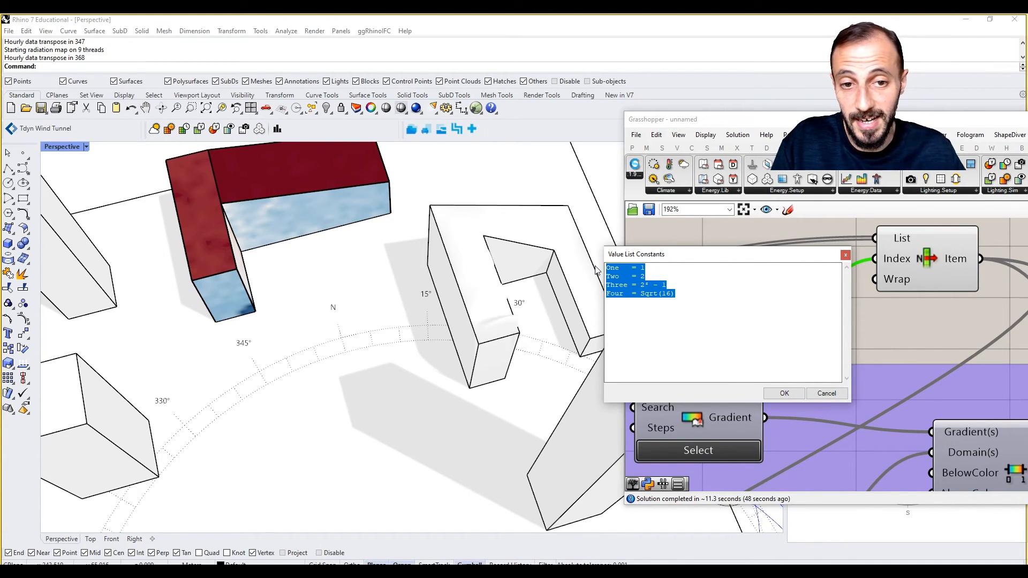
pyautogui.doubleClick(617, 269)
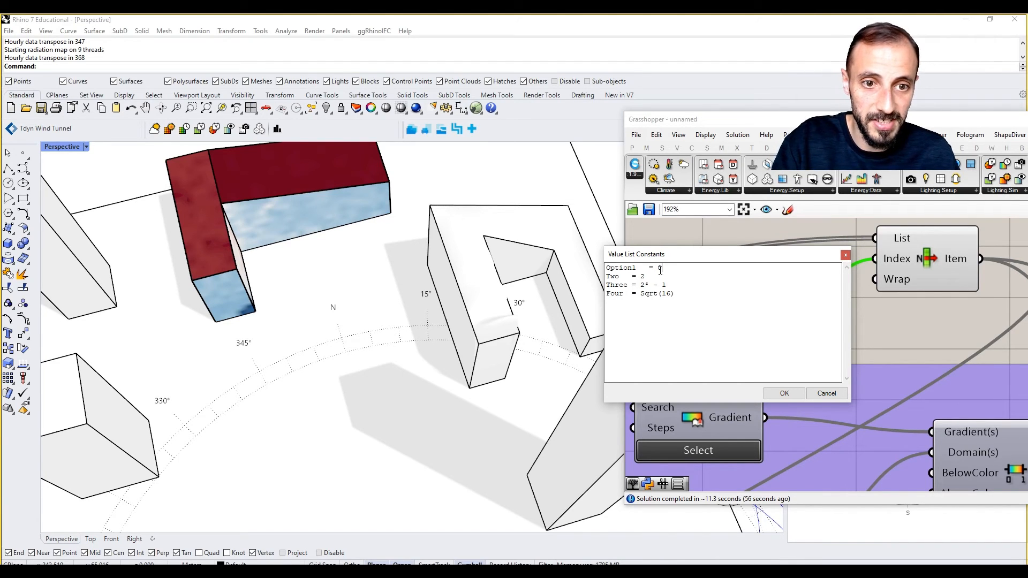
pyautogui.moveTo(646, 277); pyautogui.dragTo(620, 277)
pyautogui.moveTo(698, 294); pyautogui.dragTo(608, 268)
pyautogui.press('Delete')
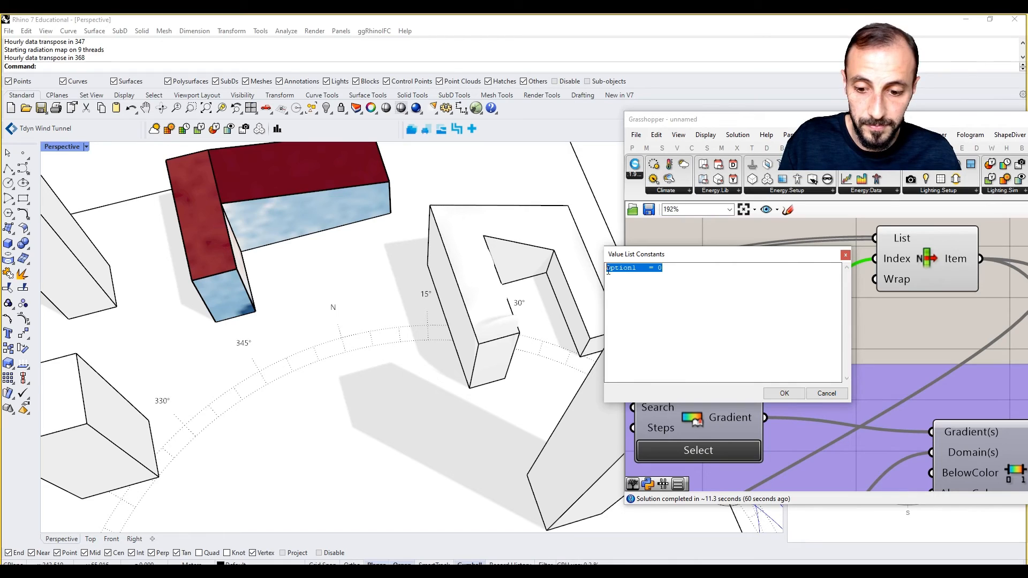
pyautogui.click(608, 276)
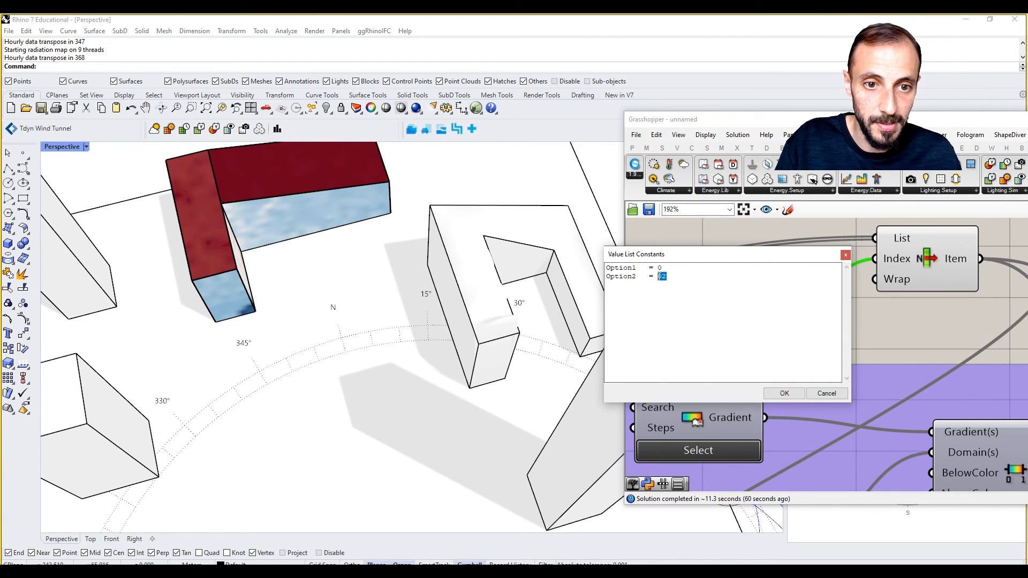
pyautogui.click(786, 393)
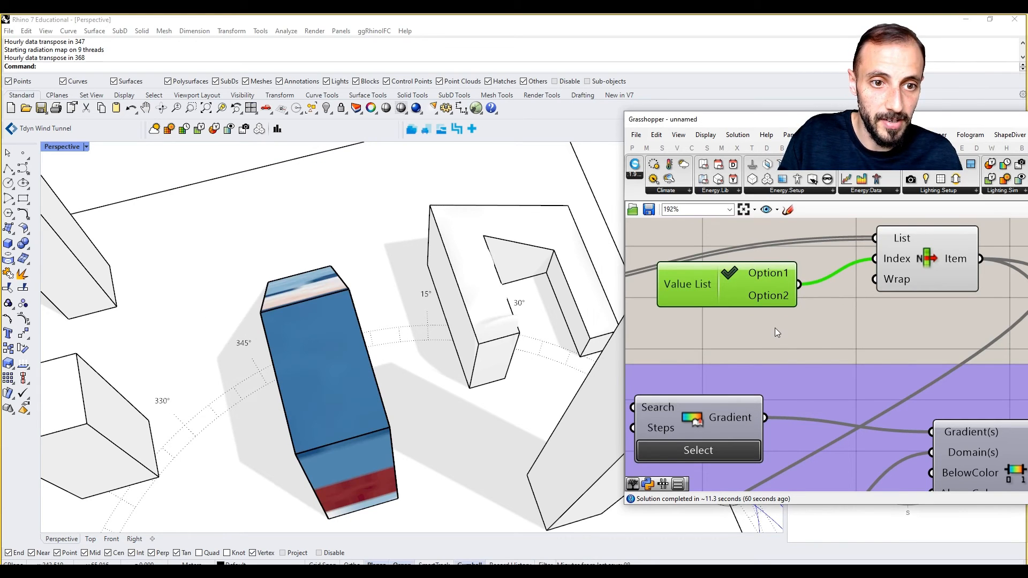
# - Display Option2 alone through the Value List, and check both Option1 and Option2 to show the two massings together
pyautogui.click(599, 303)
pyautogui.scroll(-5, 599, 303)
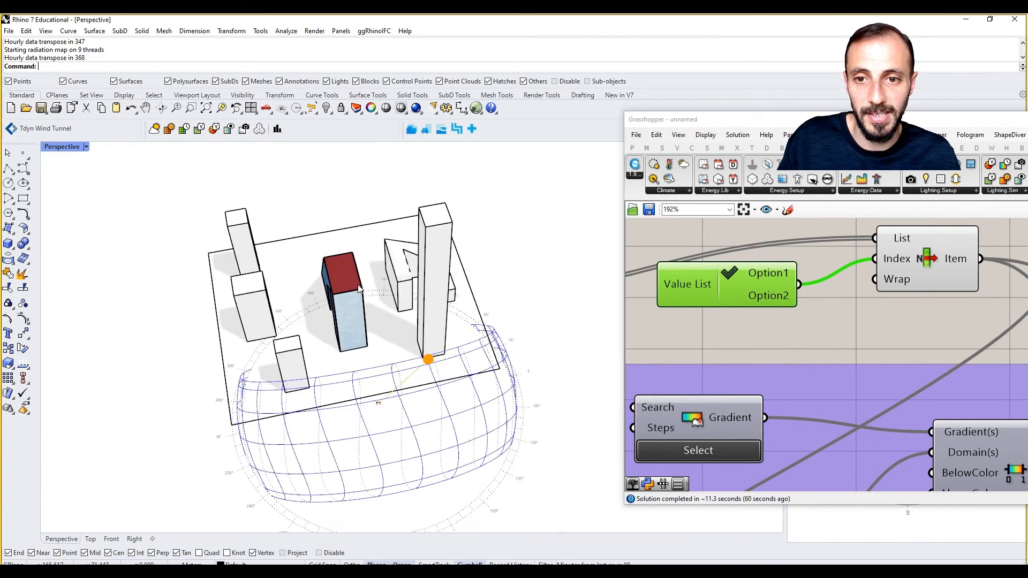
pyautogui.click(731, 293)
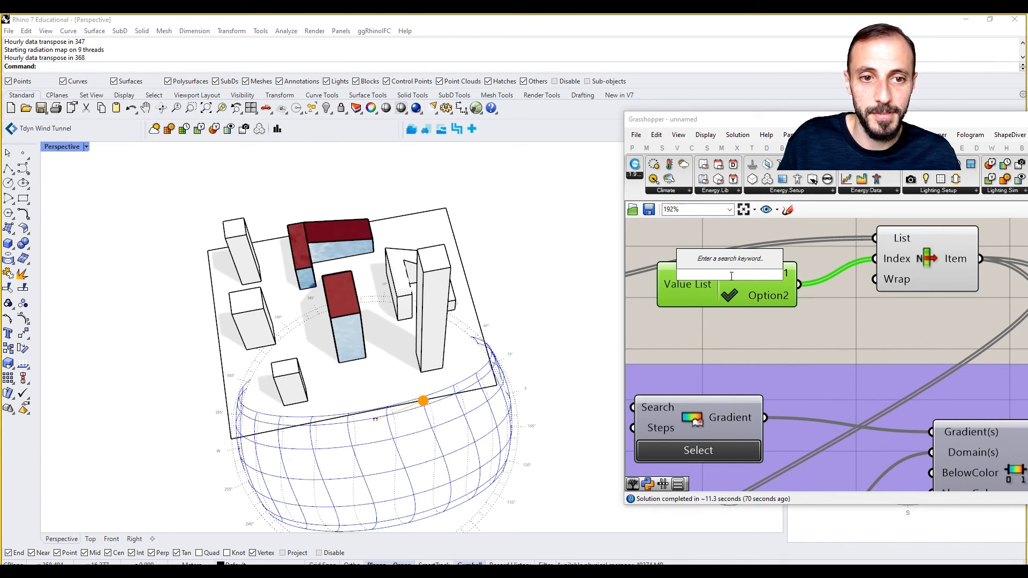
pyautogui.moveTo(512, 264); pyautogui.dragTo(677, 305, button='right')
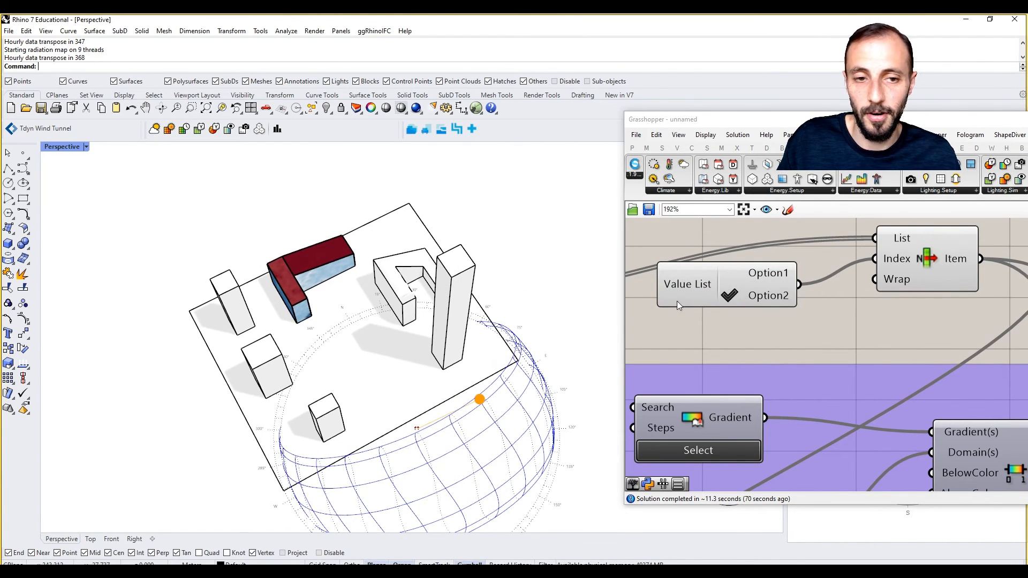
pyautogui.click(730, 274)
pyautogui.scroll(-5, 784, 335)
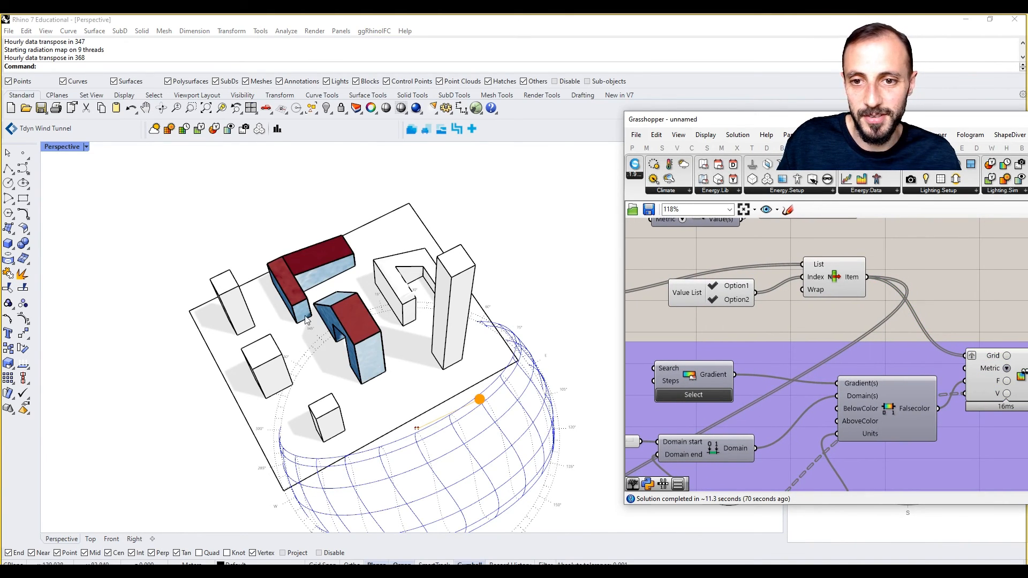
pyautogui.moveTo(375, 279); pyautogui.dragTo(347, 298, button='right')
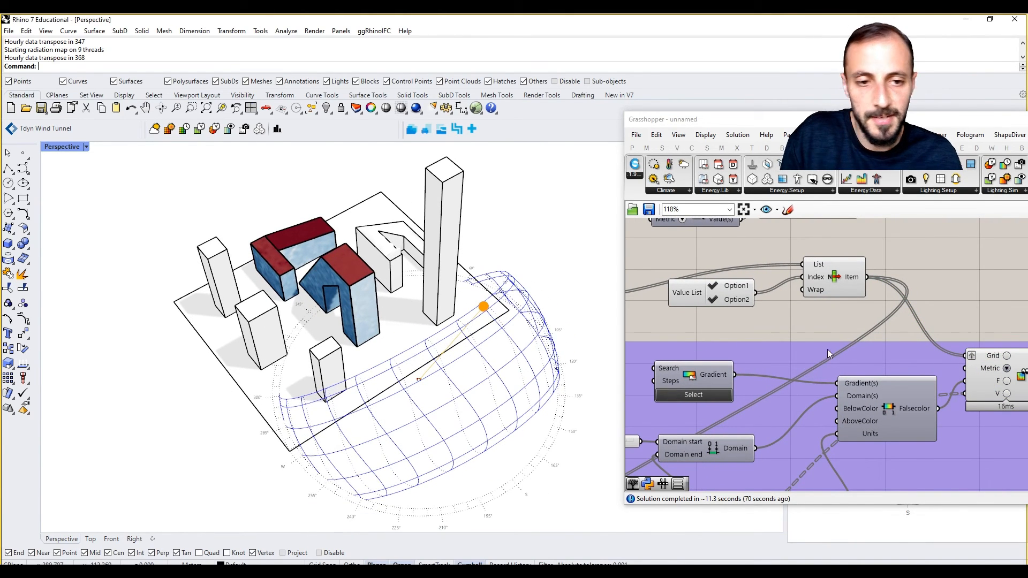
# - Set the Month slider feeding the Hour of Year Index component to 9
pyautogui.moveTo(829, 328); pyautogui.dragTo(910, 267, button='right')
pyautogui.scroll(-2, 905, 271)
pyautogui.scroll(3, 747, 379)
pyautogui.moveTo(750, 381); pyautogui.dragTo(804, 358, button='right')
pyautogui.scroll(-3, 804, 358)
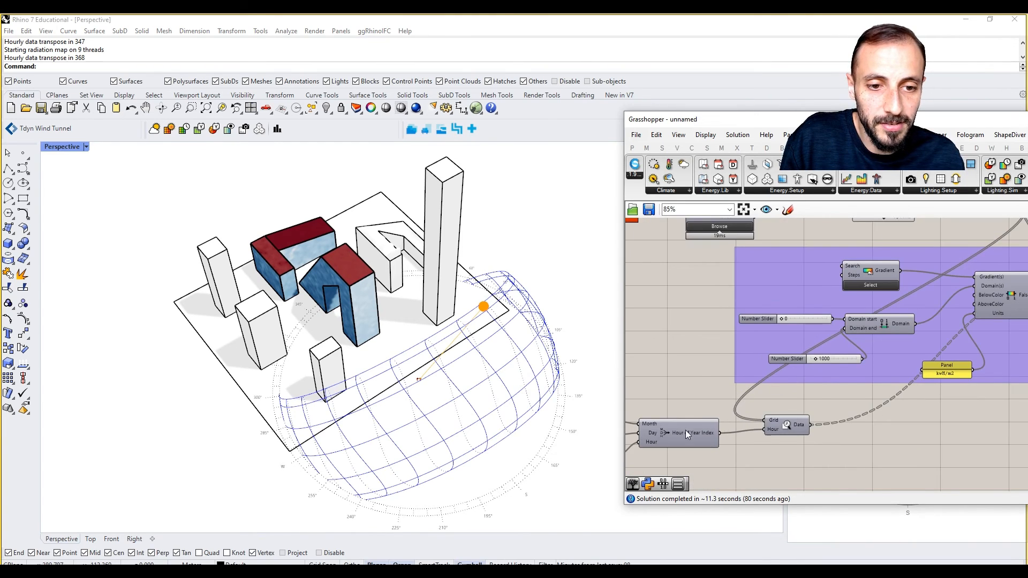
pyautogui.moveTo(686, 430); pyautogui.dragTo(863, 384, button='right')
pyautogui.scroll(3, 827, 384)
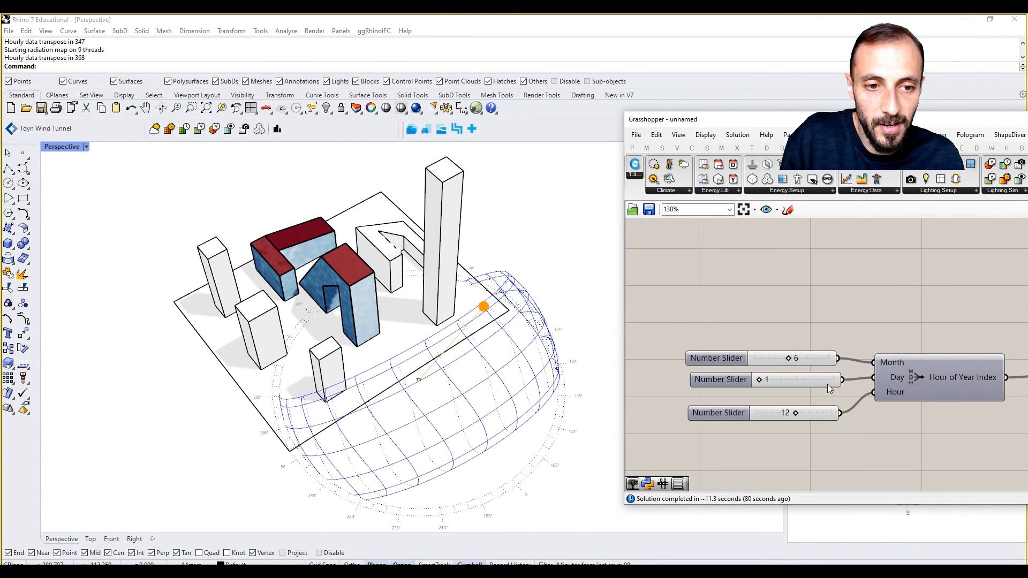
pyautogui.doubleClick(807, 361)
pyautogui.write('9')
pyautogui.press('Return')
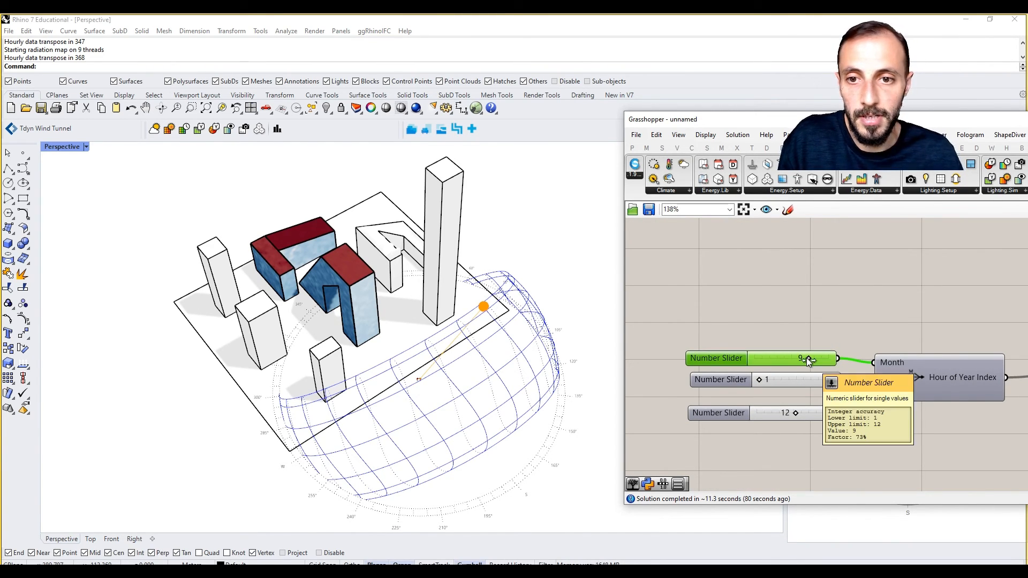
pyautogui.scroll(-4, 823, 314)
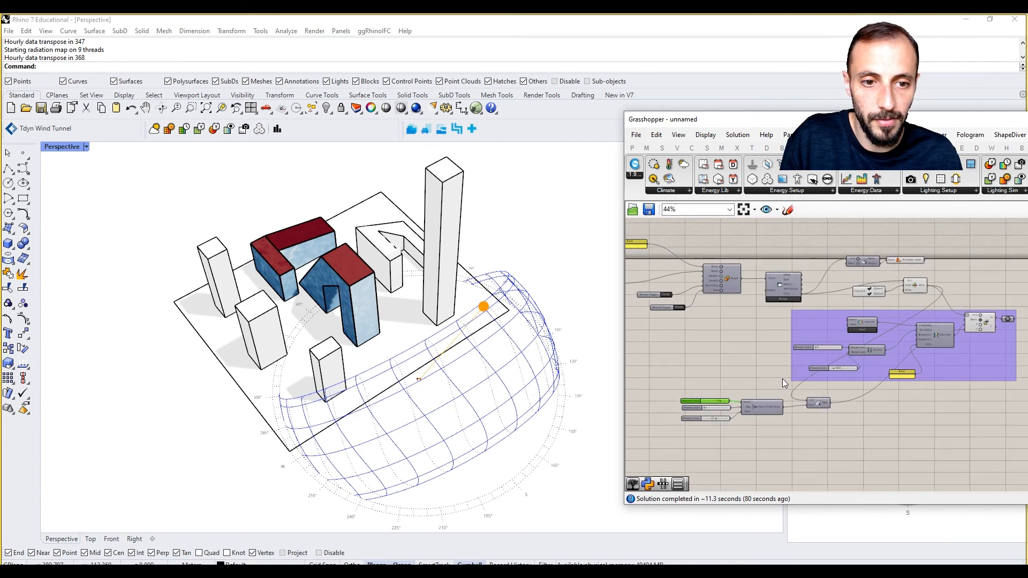
# - Change the metric selected on the grid display component to recolor the radiation results on both massings
pyautogui.scroll(2, 783, 378)
pyautogui.click(1009, 336)
pyautogui.click(978, 272)
pyautogui.scroll(-8, 819, 349)
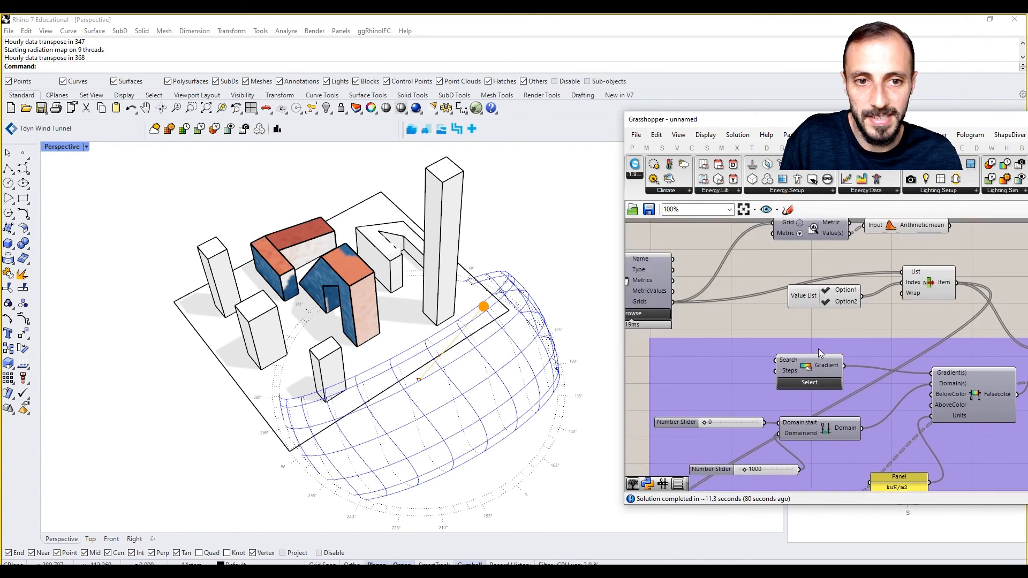
# - Set the Month slider of the sun path component to 9 to match the date of the displayed radiation results
pyautogui.scroll(8, 729, 325)
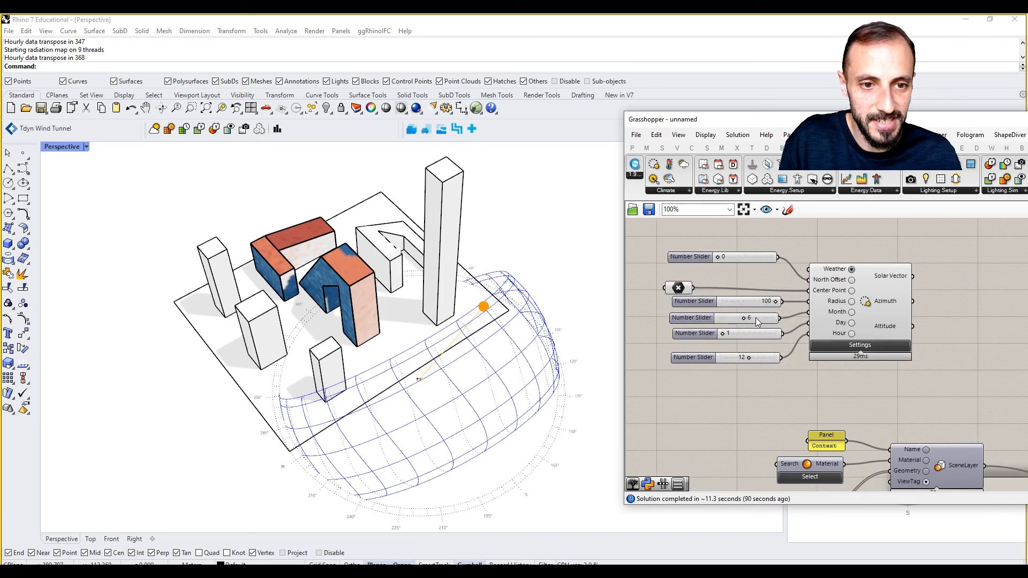
pyautogui.doubleClick(750, 318)
pyautogui.write('9')
pyautogui.press('Return')
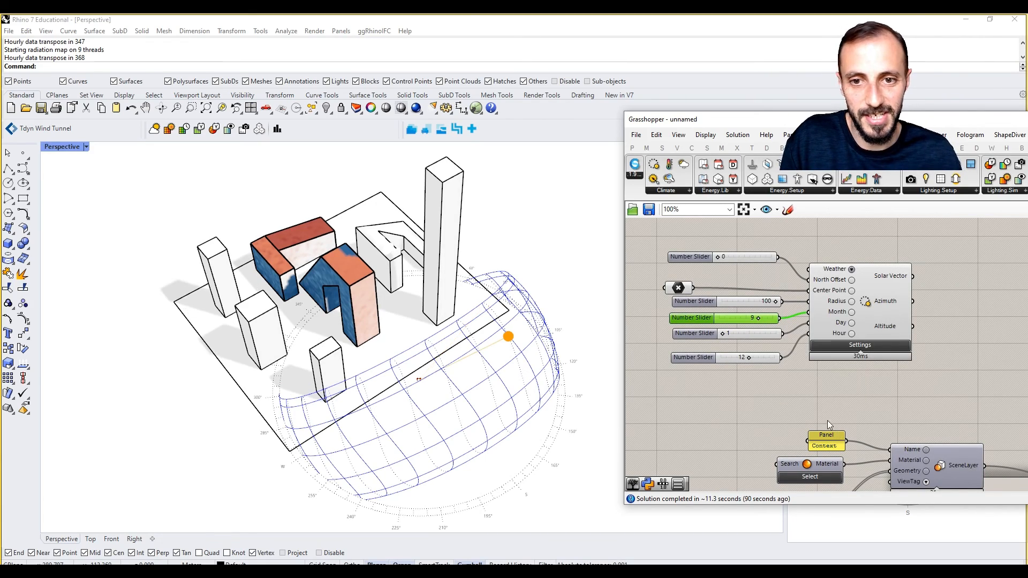
pyautogui.moveTo(471, 343); pyautogui.dragTo(382, 318, button='right')
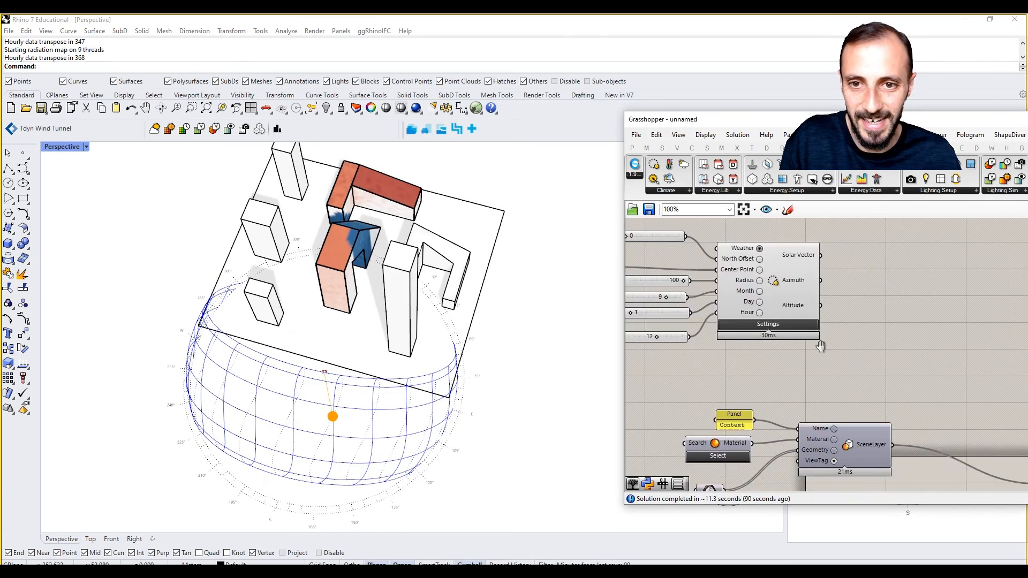
# - Examine the radiation colors and cast shadows on the Option1 and Option2 massings against the sun position for month 9
pyautogui.scroll(-6, 860, 357)
pyautogui.scroll(7, 860, 353)
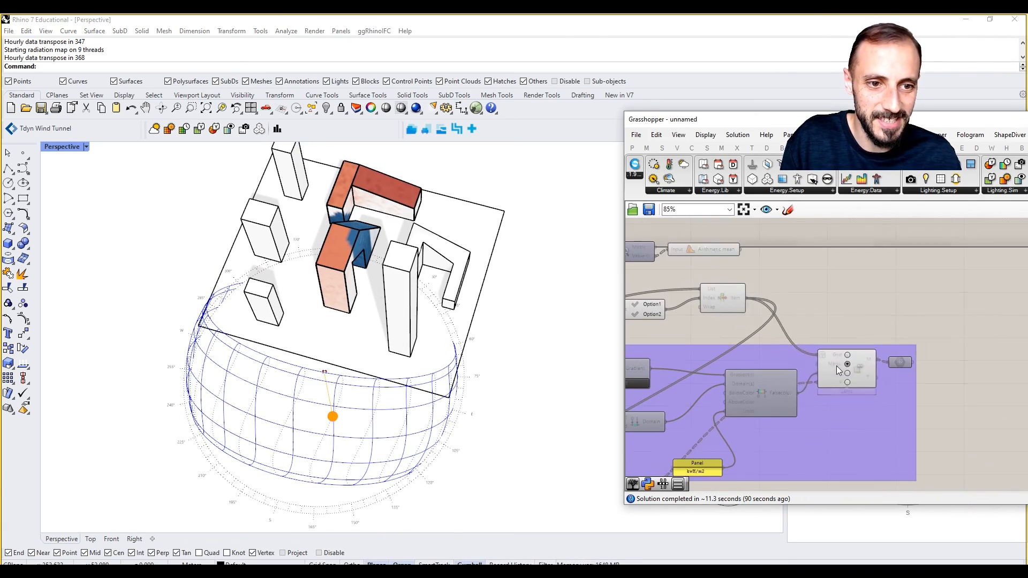
pyautogui.click(847, 356)
pyautogui.click(843, 317)
pyautogui.moveTo(481, 291); pyautogui.dragTo(545, 269, button='right')
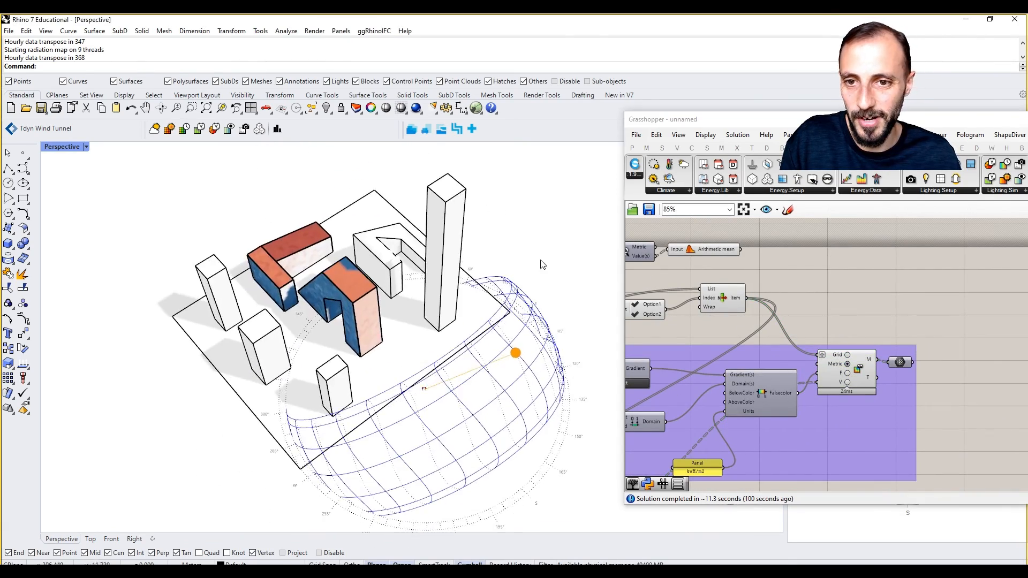
pyautogui.scroll(8, 323, 284)
pyautogui.scroll(-10, 323, 284)
pyautogui.moveTo(323, 284); pyautogui.dragTo(326, 293, button='right')
pyautogui.scroll(5, 326, 291)
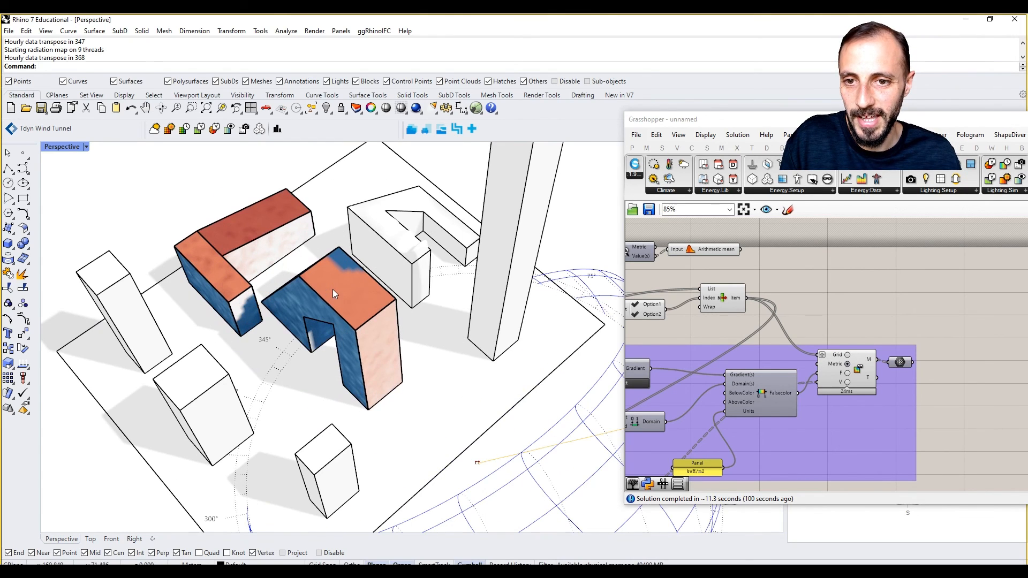
pyautogui.scroll(4, 703, 327)
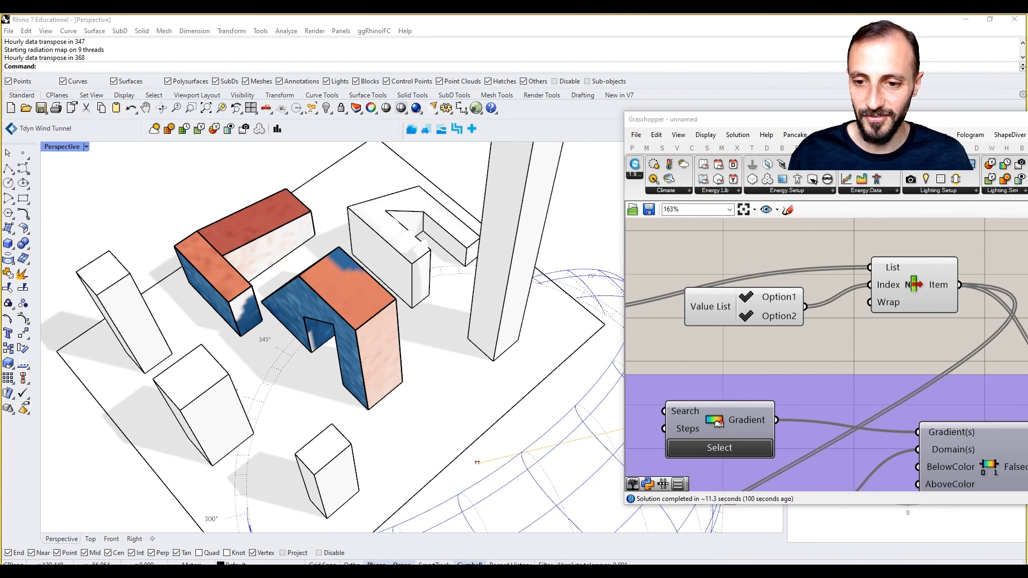
pyautogui.keyDown('shift'); pyautogui.moveTo(460, 335); pyautogui.dragTo(346, 321, button='right'); pyautogui.keyUp('shift')
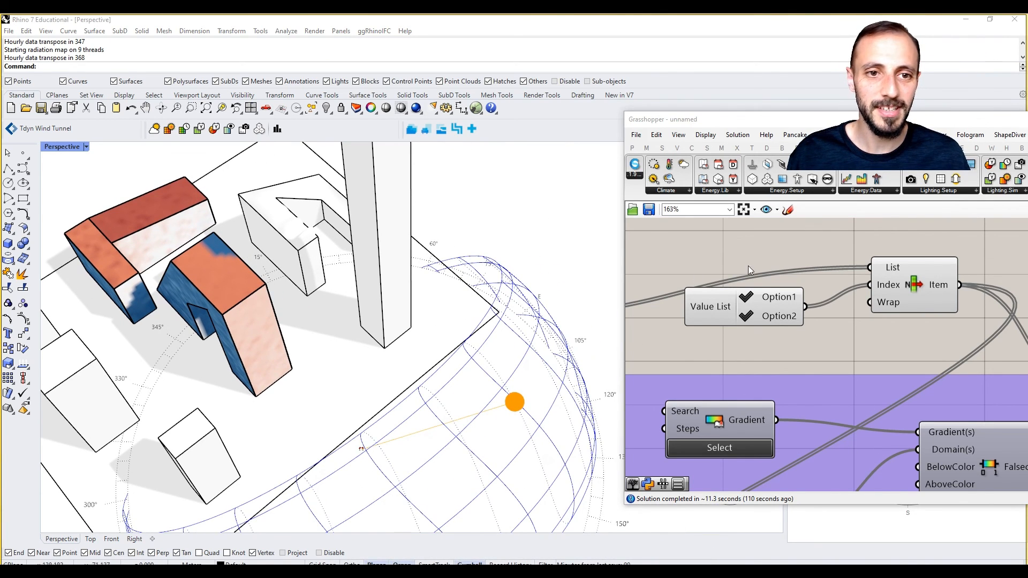